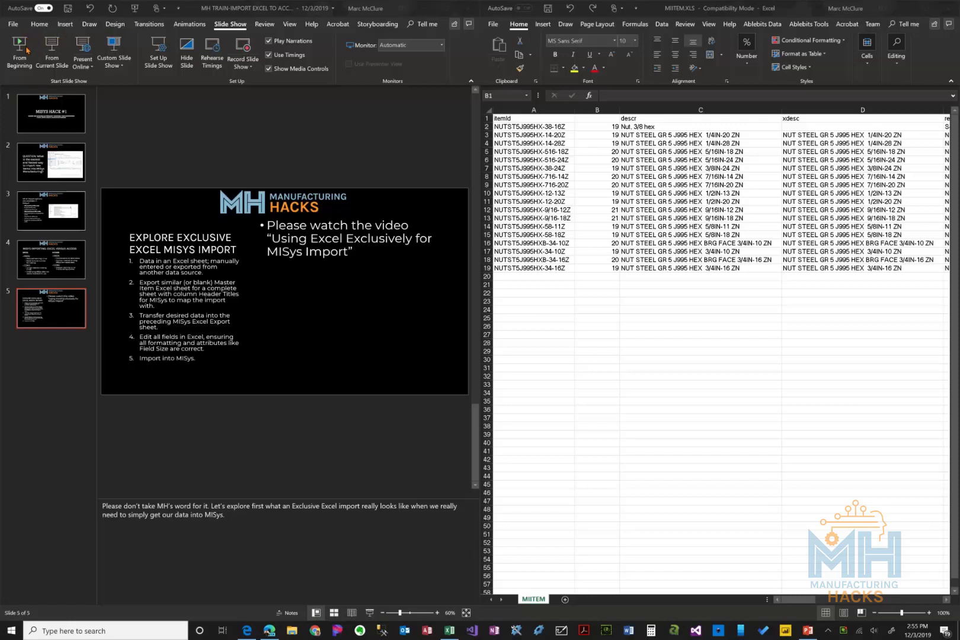
# - Start the slide show from the current slide, Explore Exclusive Excel MISys Import
pyautogui.click(57, 54)
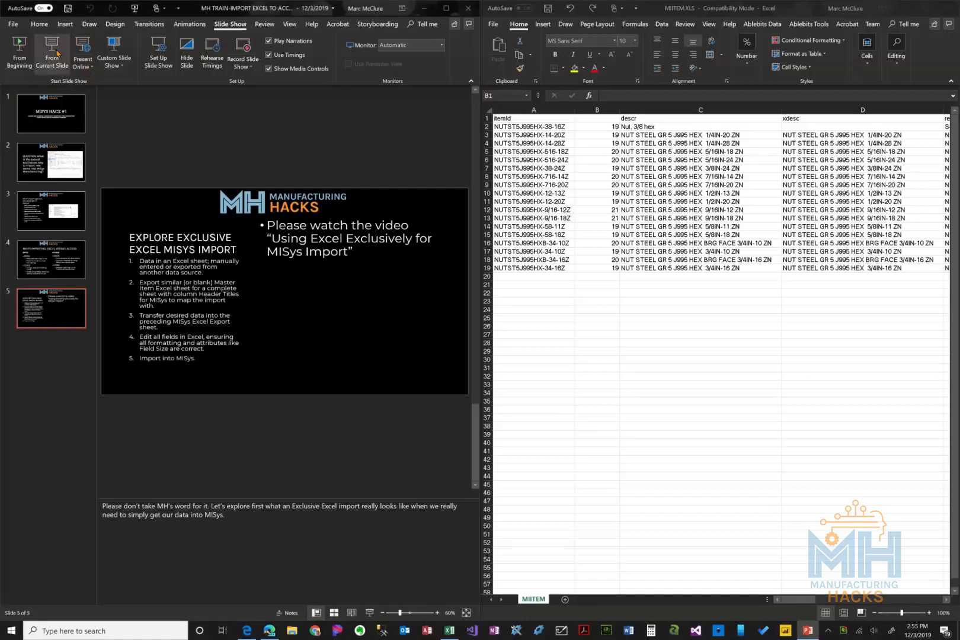
pyautogui.click(58, 53)
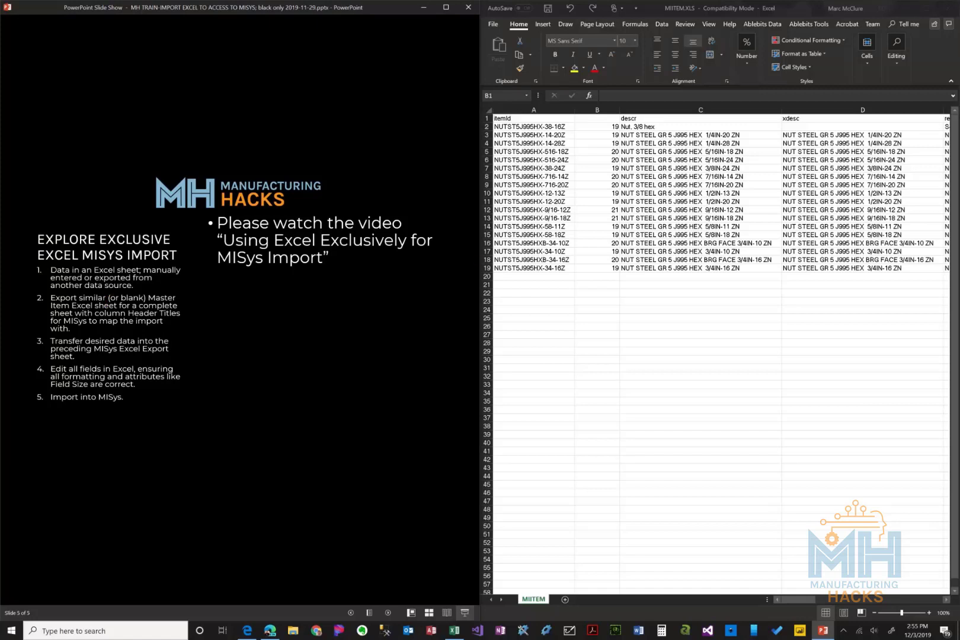
# - Switch to the MIITEM.XLS workbook in Excel and inspect the first three item IDs and the descr column header
pyautogui.click(537, 134)
pyautogui.click(534, 128)
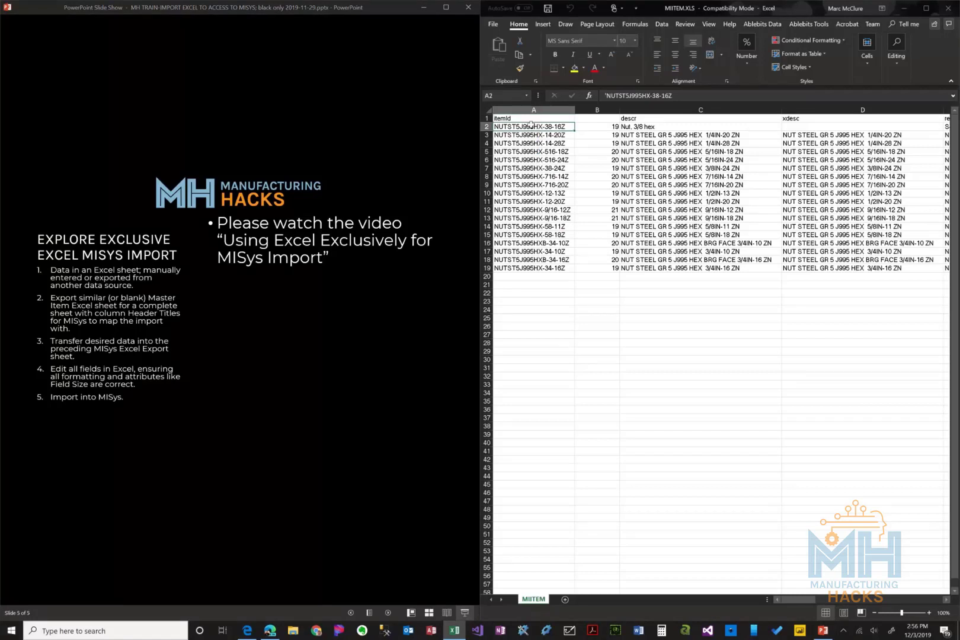
pyautogui.click(530, 136)
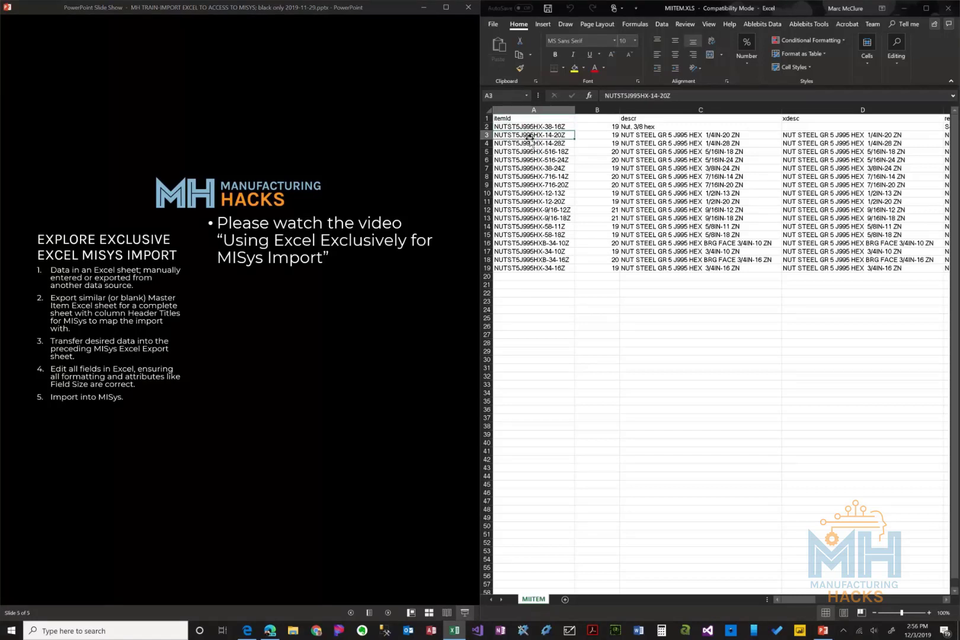
pyautogui.click(532, 144)
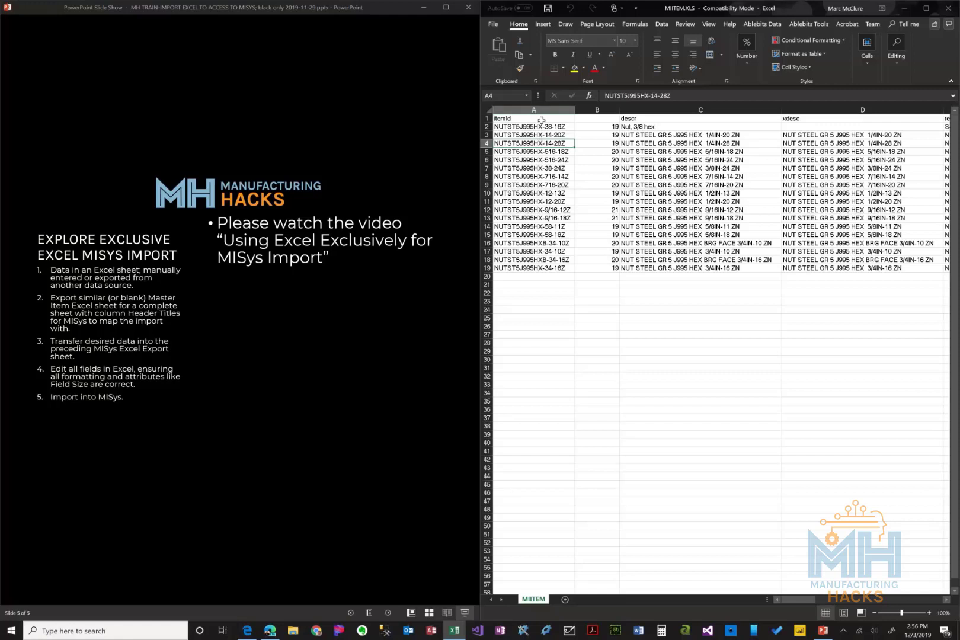
pyautogui.click(637, 120)
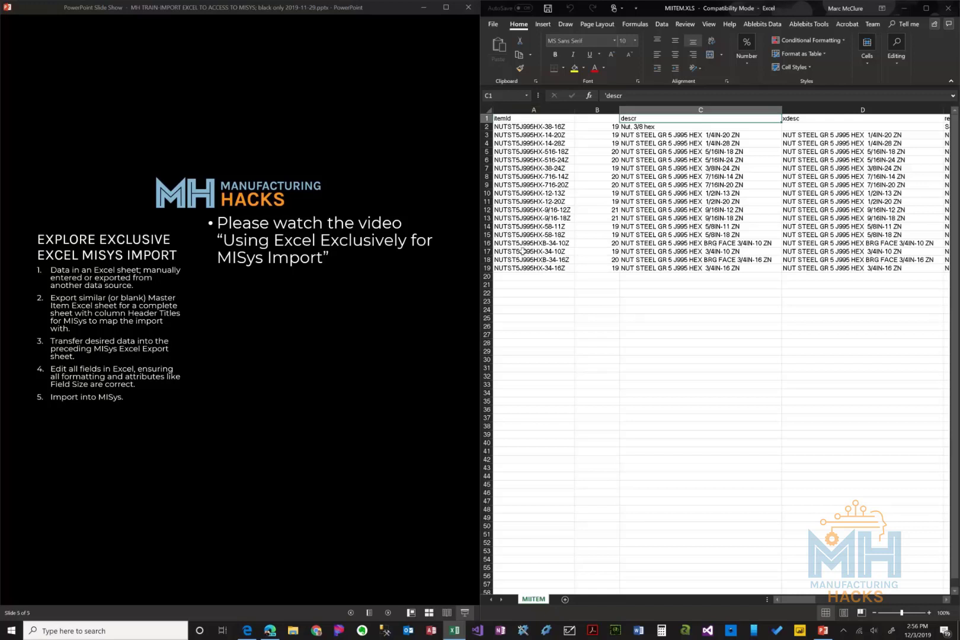
# - Check the length formula in B2 and enter the header CharacterCount in cell B1
pyautogui.click(597, 119)
pyautogui.click(595, 126)
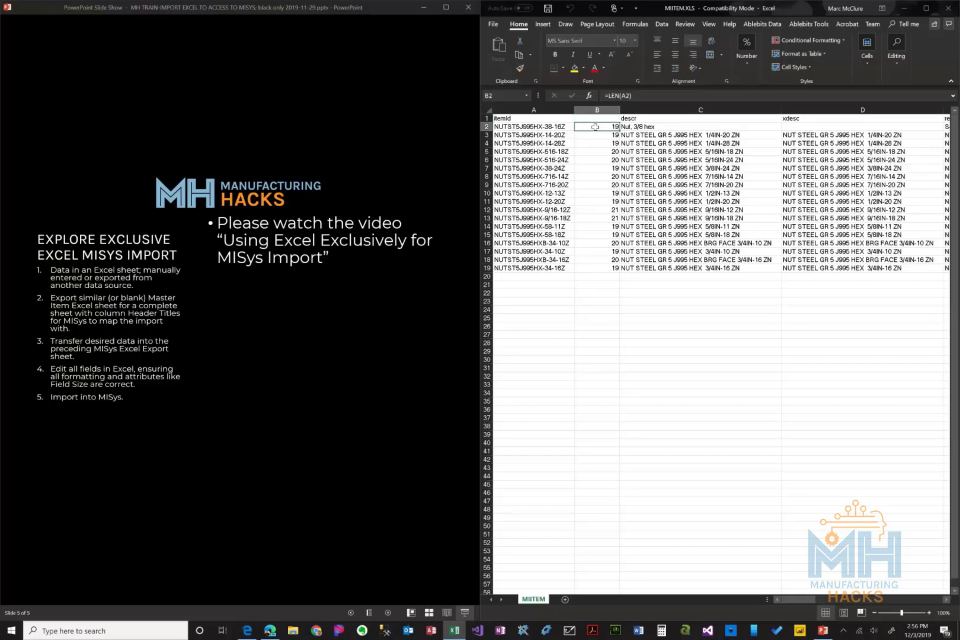
pyautogui.click(599, 119)
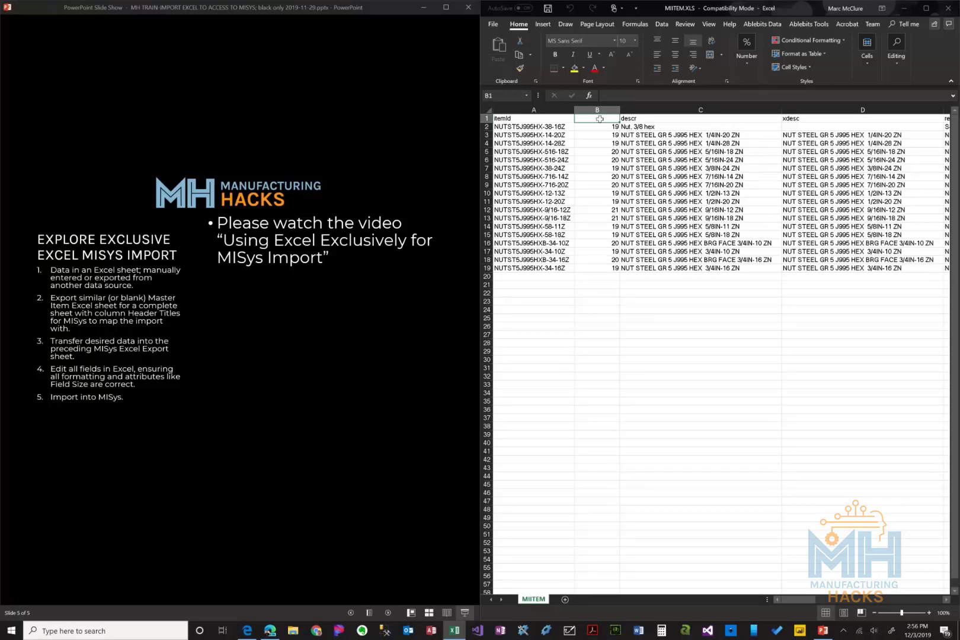
pyautogui.write('Char')
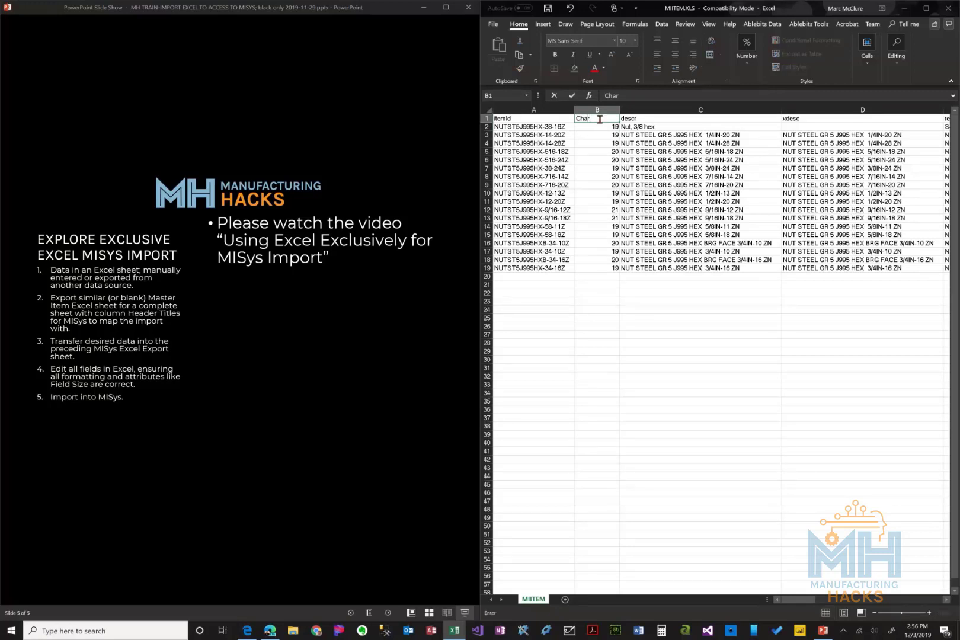
pyautogui.write('acterCount')
pyautogui.press('Return')
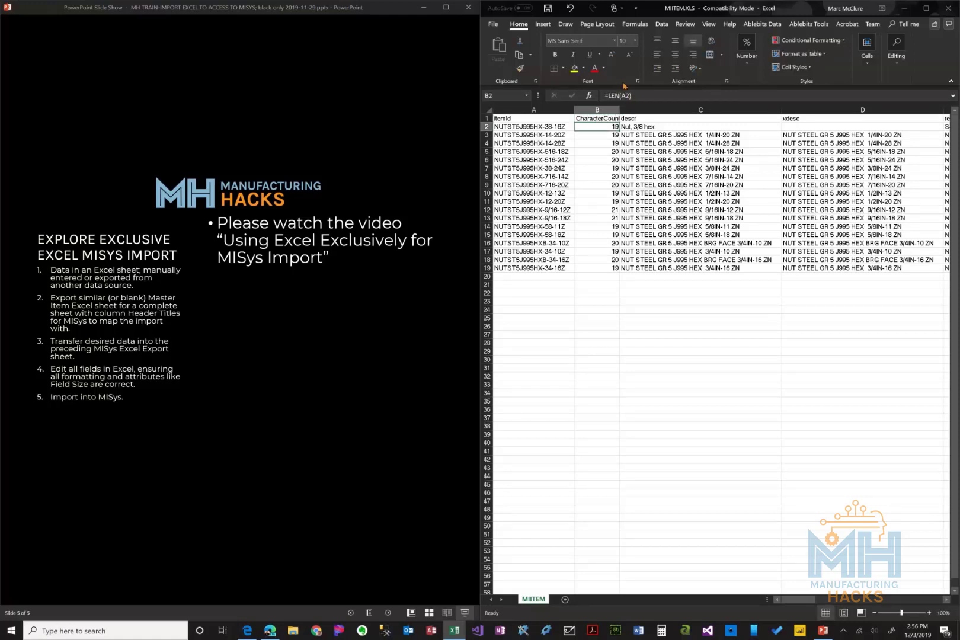
# - Append xxxxxxxx to the item ID in cell A19 to test the character count formula
pyautogui.click(557, 268)
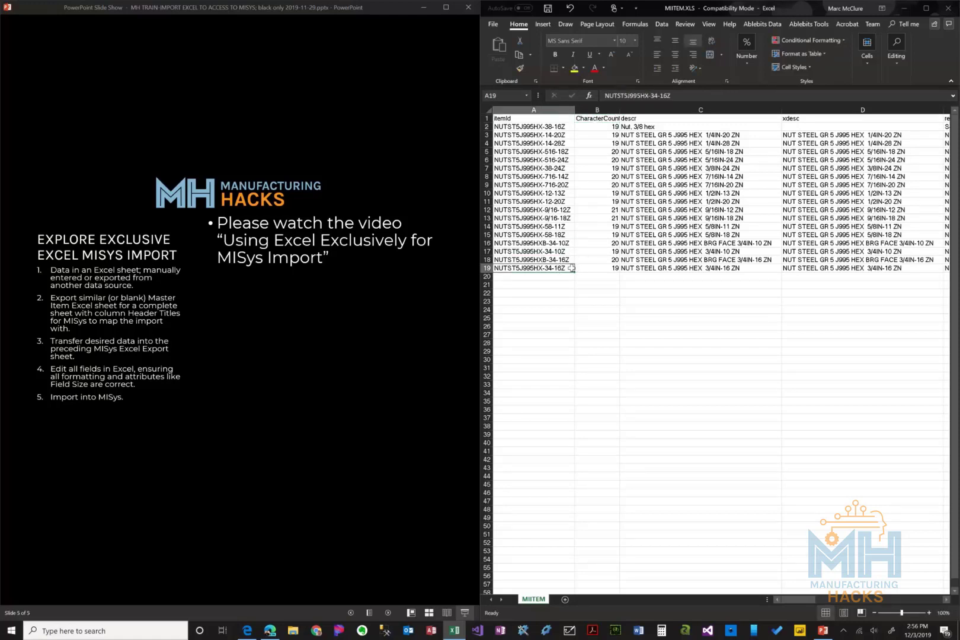
pyautogui.doubleClick(569, 268)
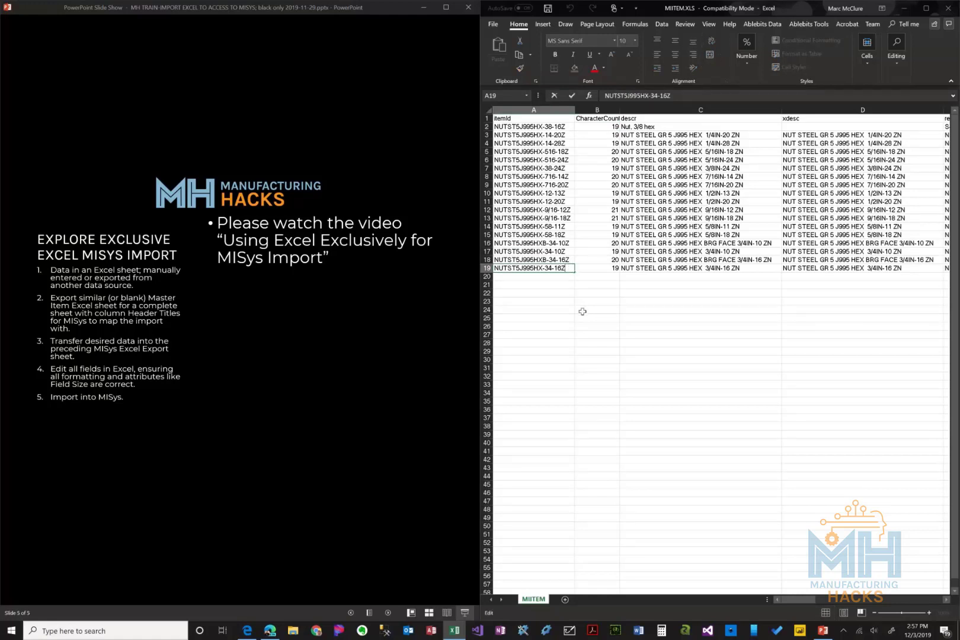
pyautogui.write('xxxxxxxx')
pyautogui.press('Return')
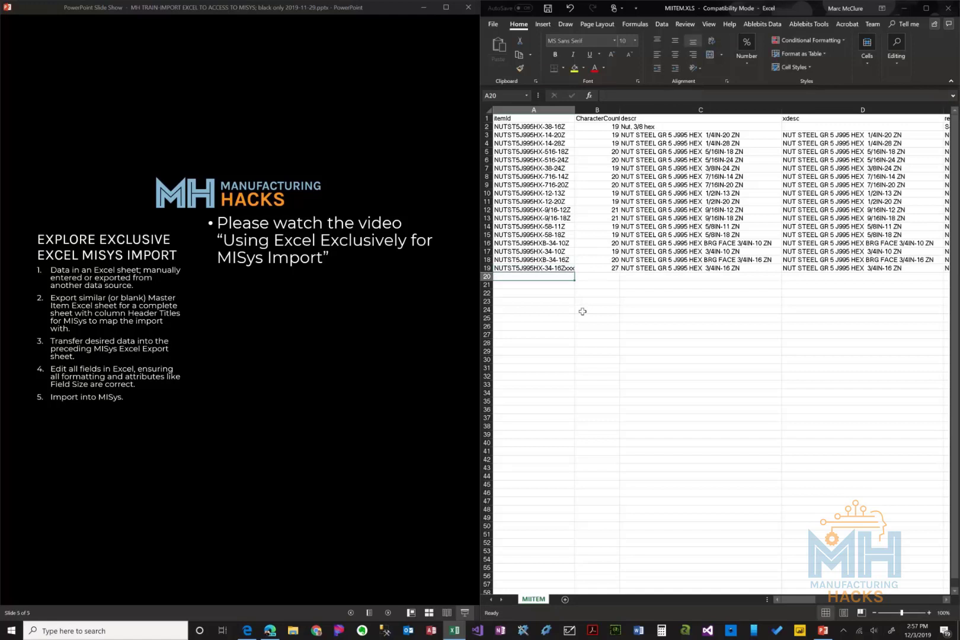
# - Remove the appended x characters from the item ID in cell A19
pyautogui.doubleClick(565, 269)
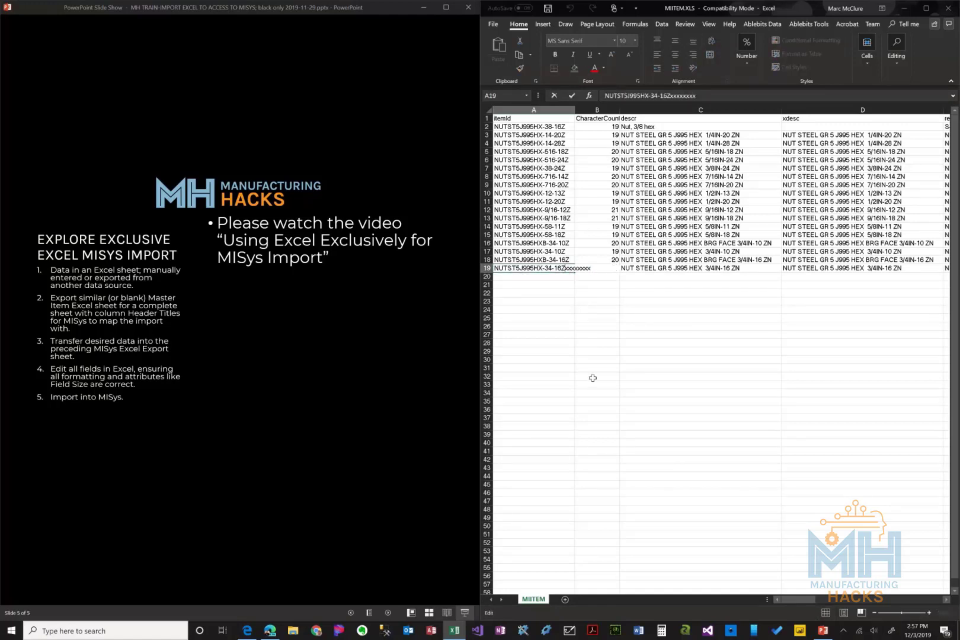
pyautogui.press('Delete')
pyautogui.press('Delete')
pyautogui.press('Delete')
pyautogui.press('Delete')
pyautogui.press('Delete')
pyautogui.press('Delete')
pyautogui.click(542, 278)
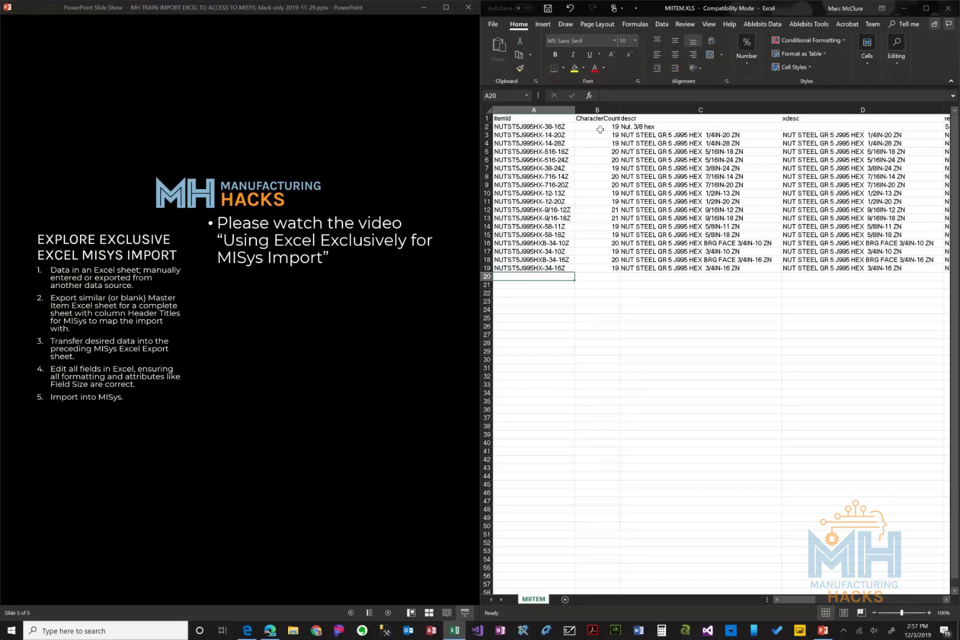
# - Select the item ID in A2, switch to MISys Manufacturing, and log in to company NEWORG as ADMIN with the account password
pyautogui.click(557, 128)
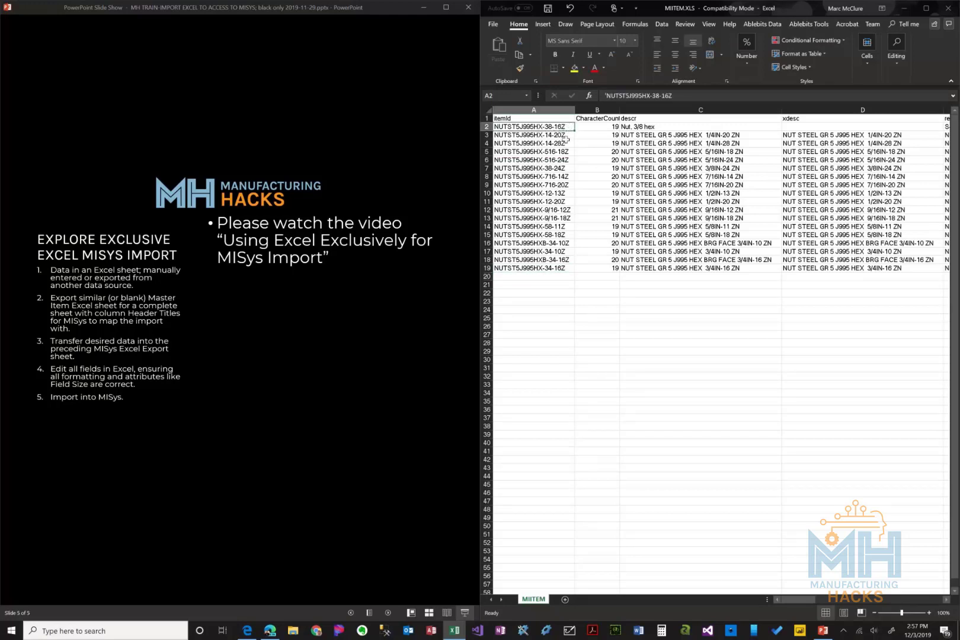
pyautogui.click(545, 632)
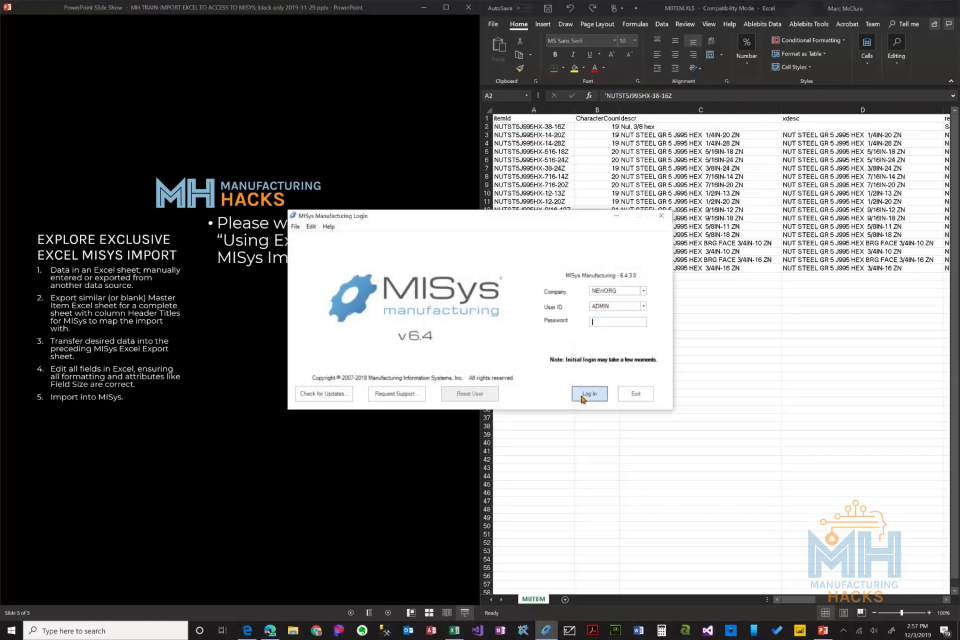
pyautogui.write('********')
pyautogui.click(581, 394)
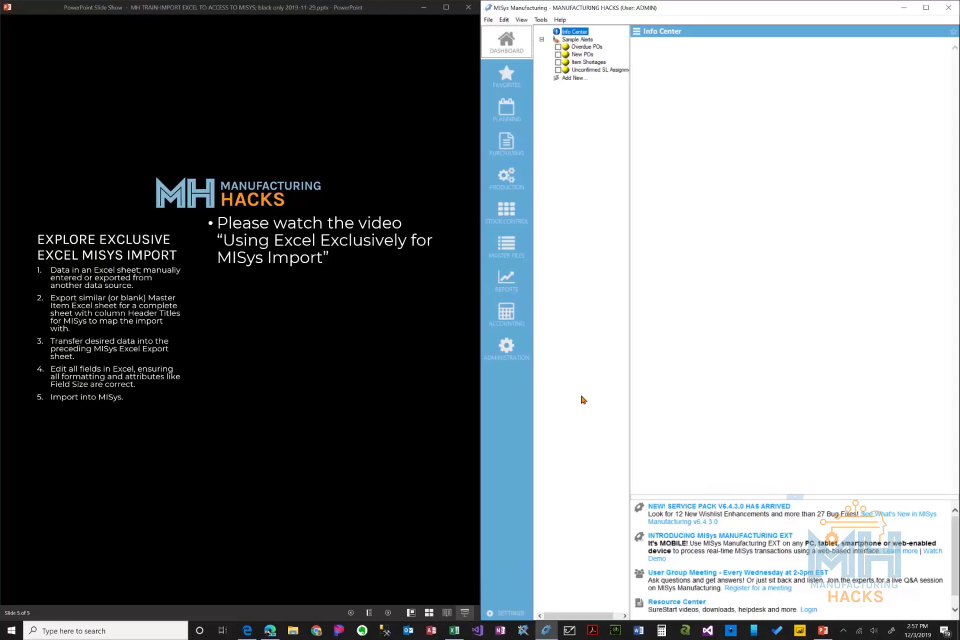
# - Filter the Items master file for "nut" and widen the Item No. column to fit the full item numbers
pyautogui.click(511, 244)
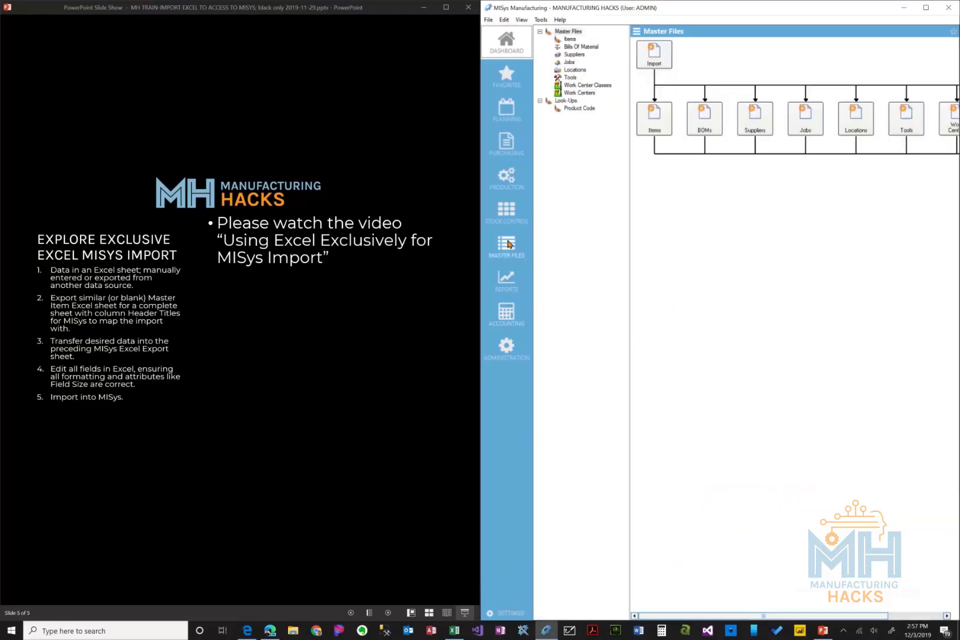
pyautogui.click(570, 40)
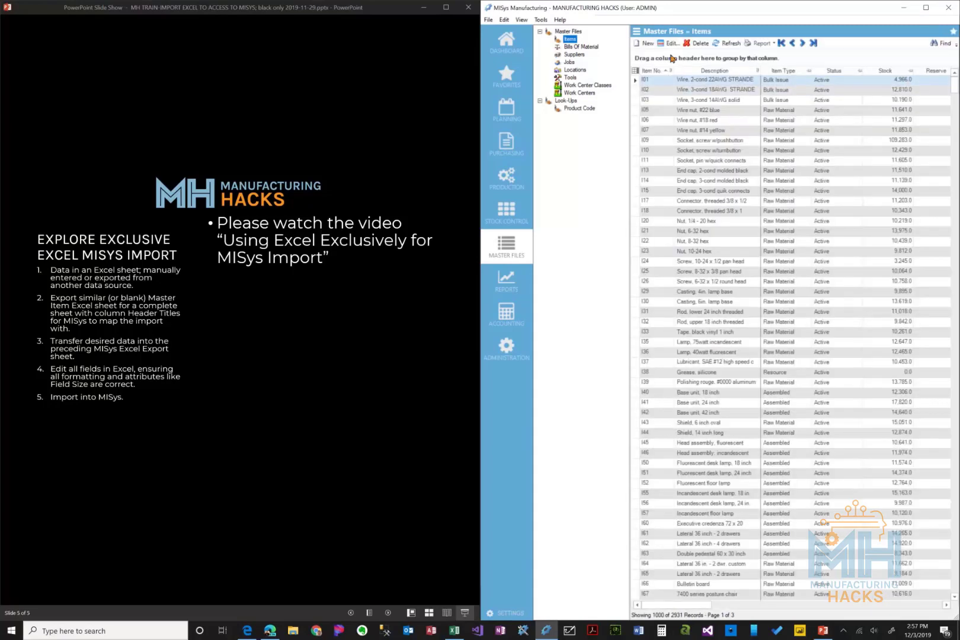
pyautogui.click(941, 43)
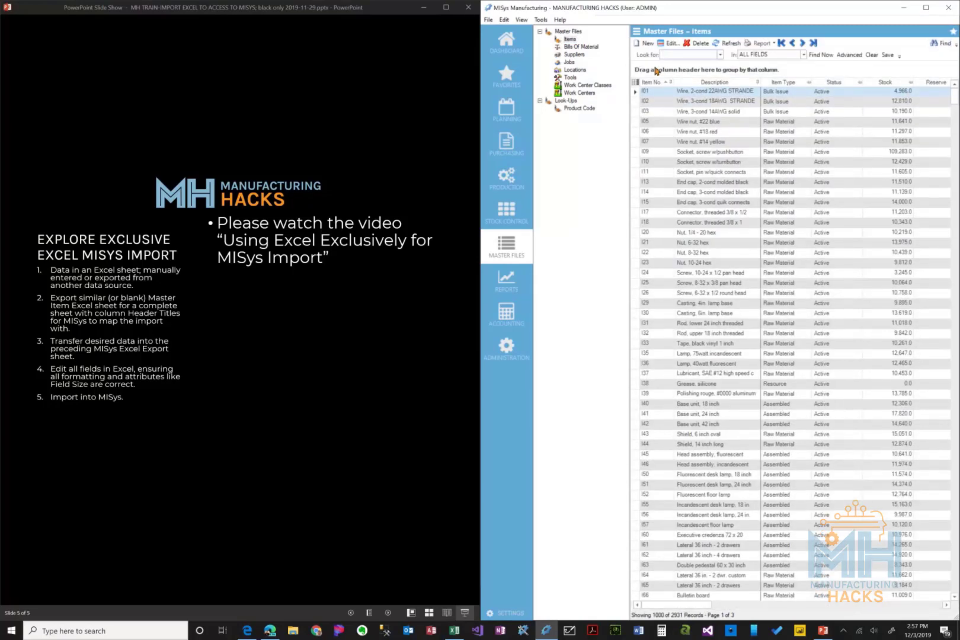
pyautogui.write('nut')
pyautogui.press('Return')
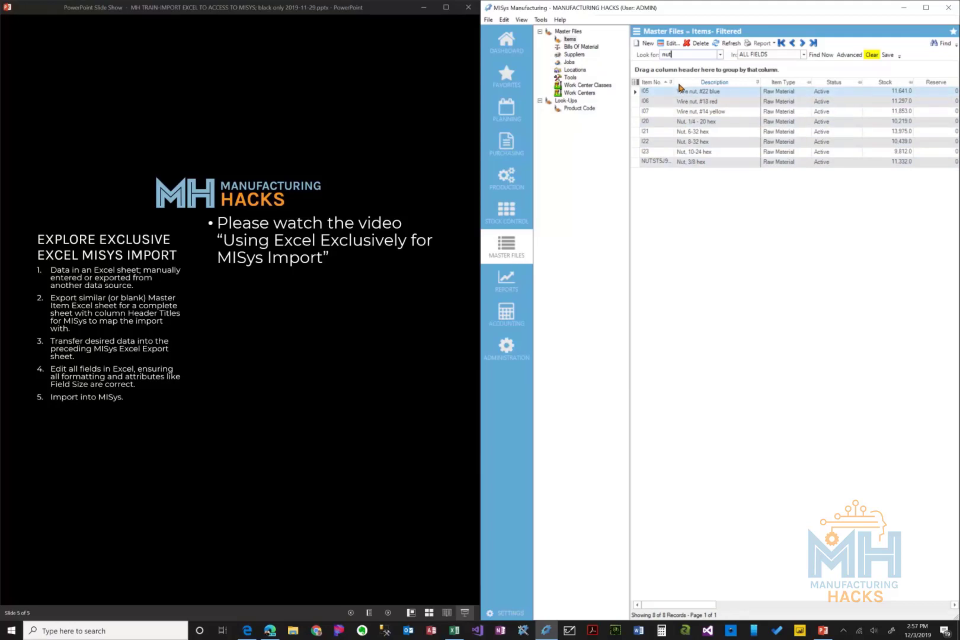
pyautogui.moveTo(676, 83); pyautogui.dragTo(709, 84)
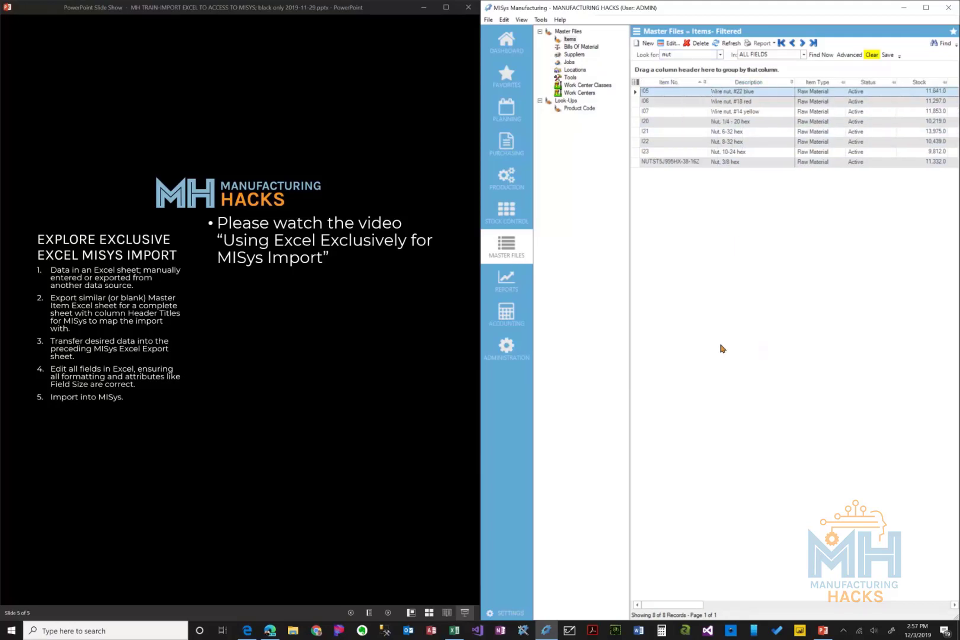
# - Switch to the MIITEM.XLS workbook in Excel and place it on the half of the screen beside MISys Manufacturing
pyautogui.hotkey('alt', 'Tab')
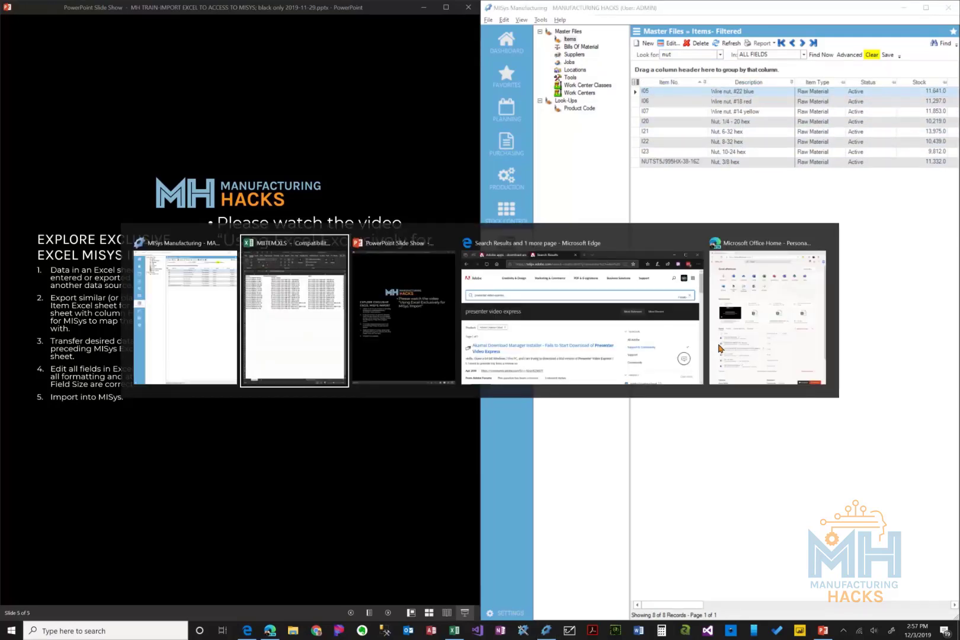
pyautogui.press('super+Left')
pyautogui.press('super+Left')
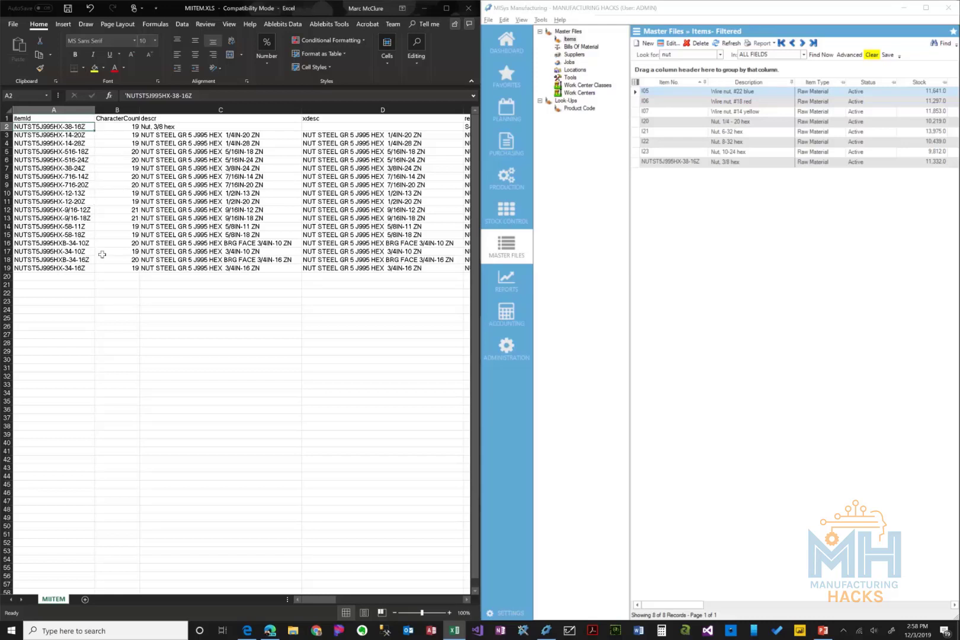
pyautogui.scroll(-6, 168, 263)
pyautogui.scroll(6, 169, 263)
# - View the Change Item Numbers housekeeping function in MISys Administration, then return to the item ID in A2 of the Excel sheet
pyautogui.click(506, 347)
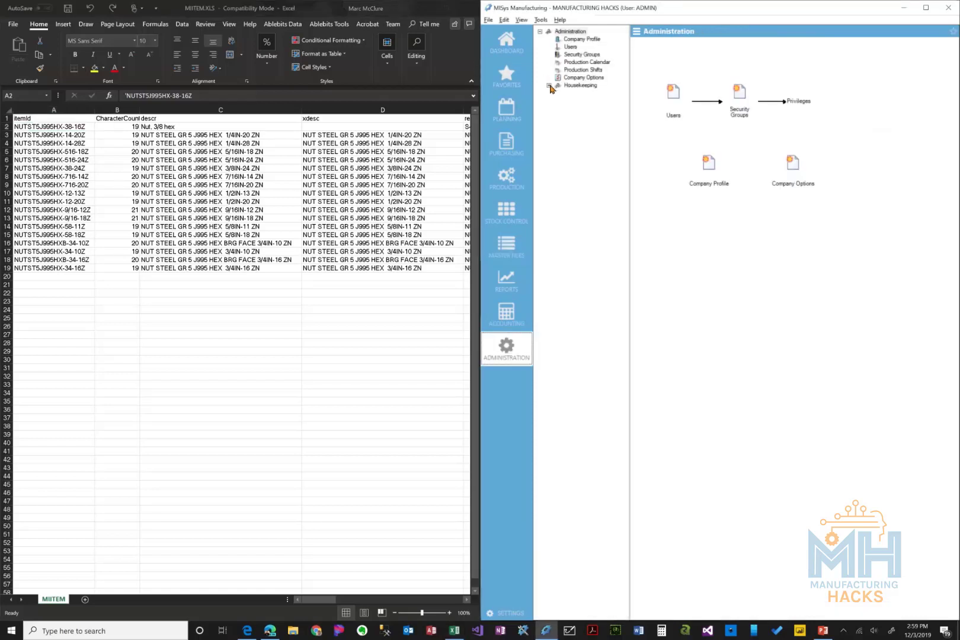
pyautogui.click(549, 86)
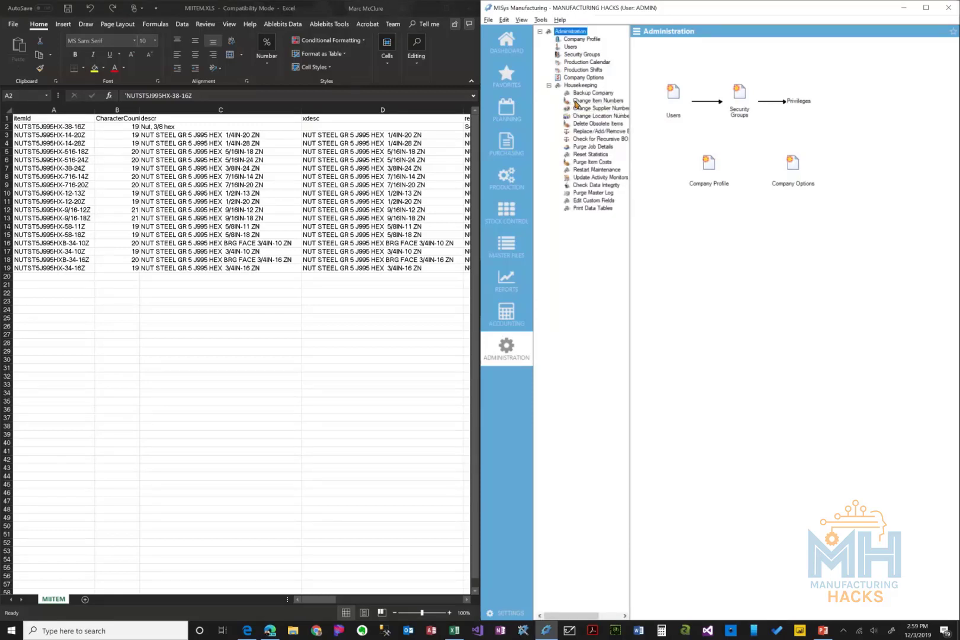
pyautogui.click(598, 101)
pyautogui.click(679, 74)
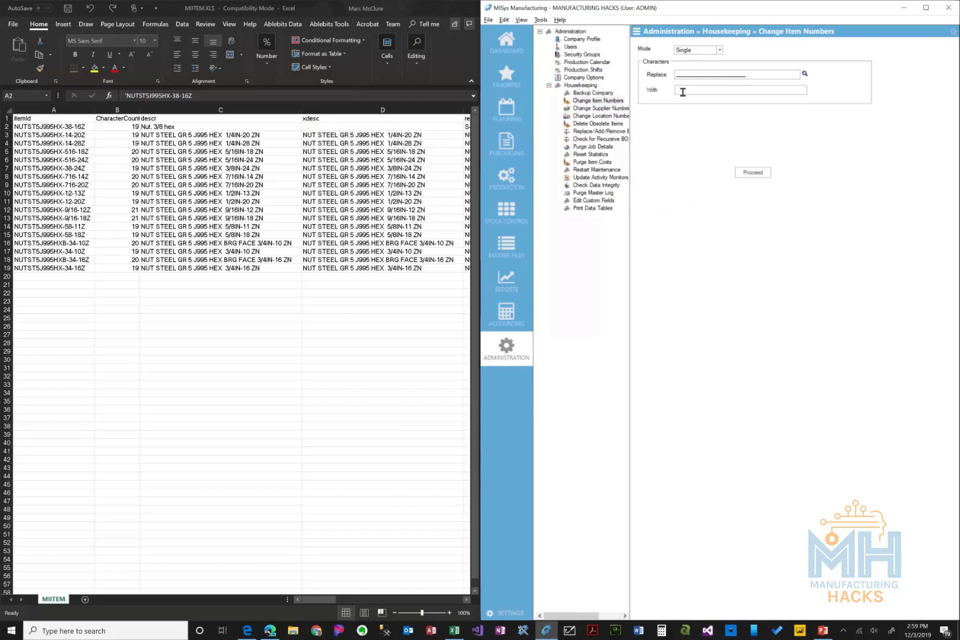
pyautogui.click(69, 127)
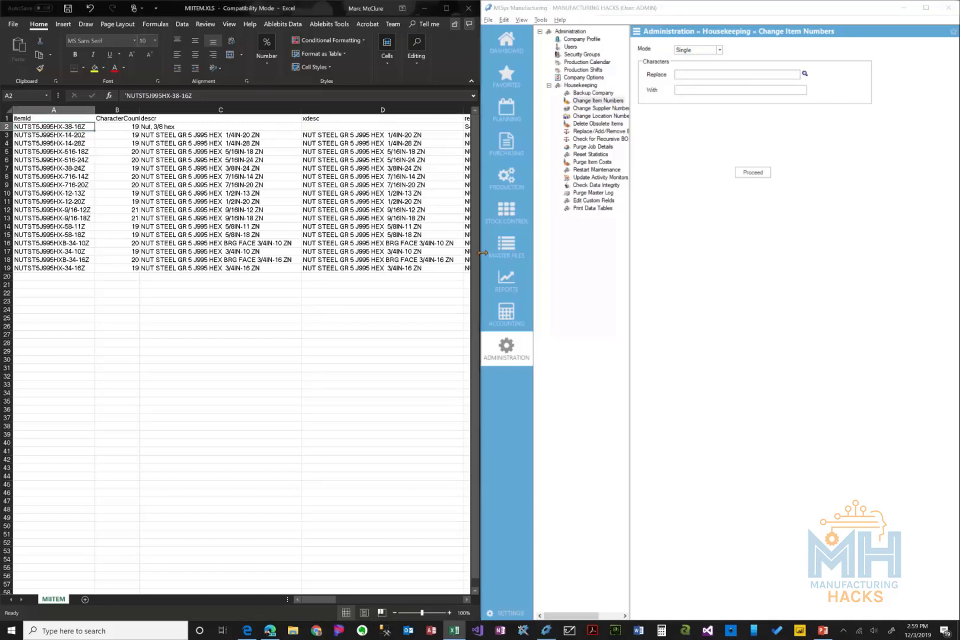
# - Return to the Items master file in MISys, filter it for "nut", and select item NUTST5J995HX-38-16Z
pyautogui.click(510, 340)
pyautogui.click(504, 245)
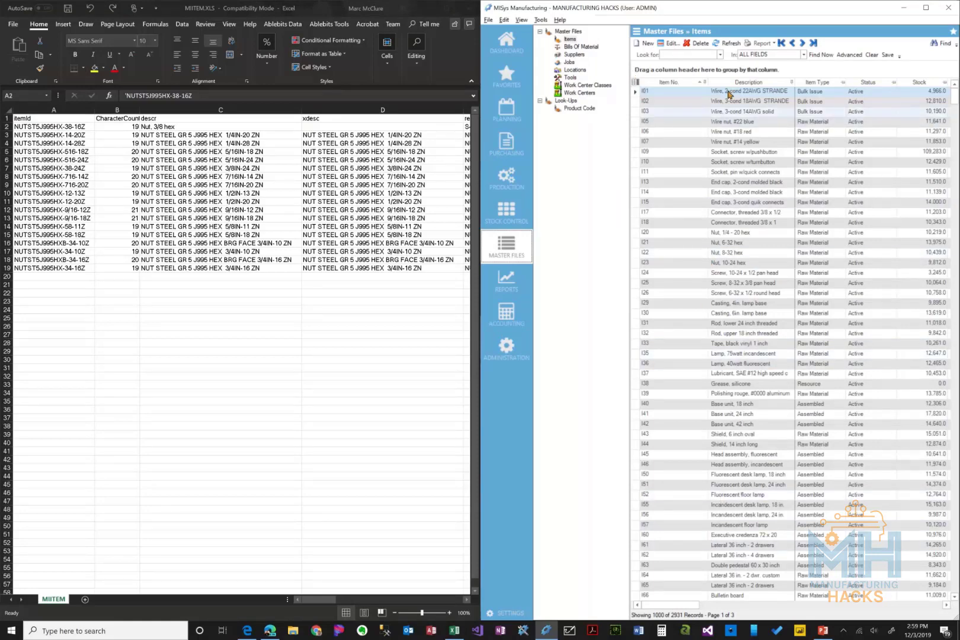
pyautogui.click(684, 55)
pyautogui.write('nut')
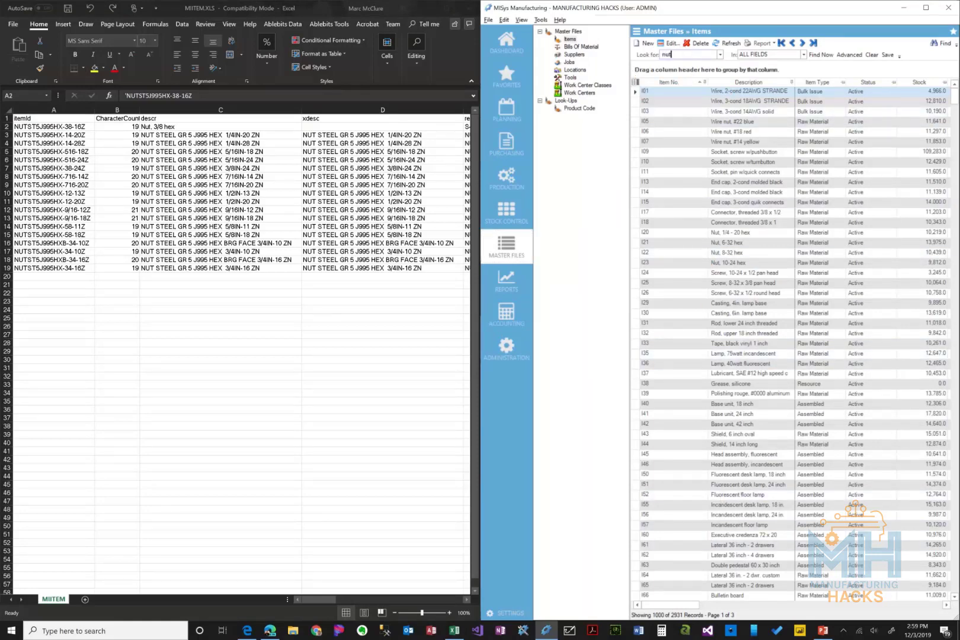
pyautogui.press('Return')
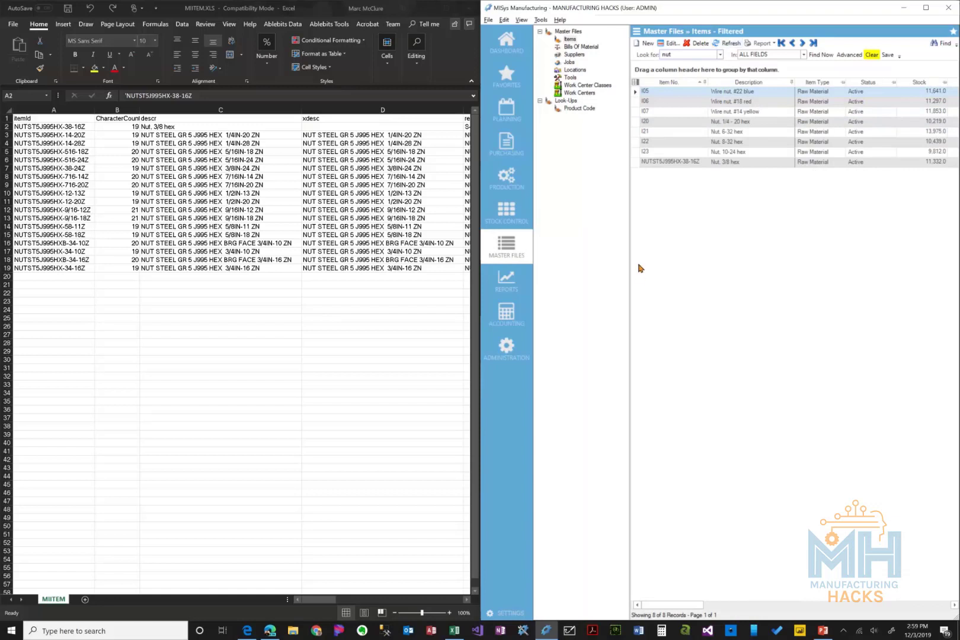
pyautogui.click(691, 160)
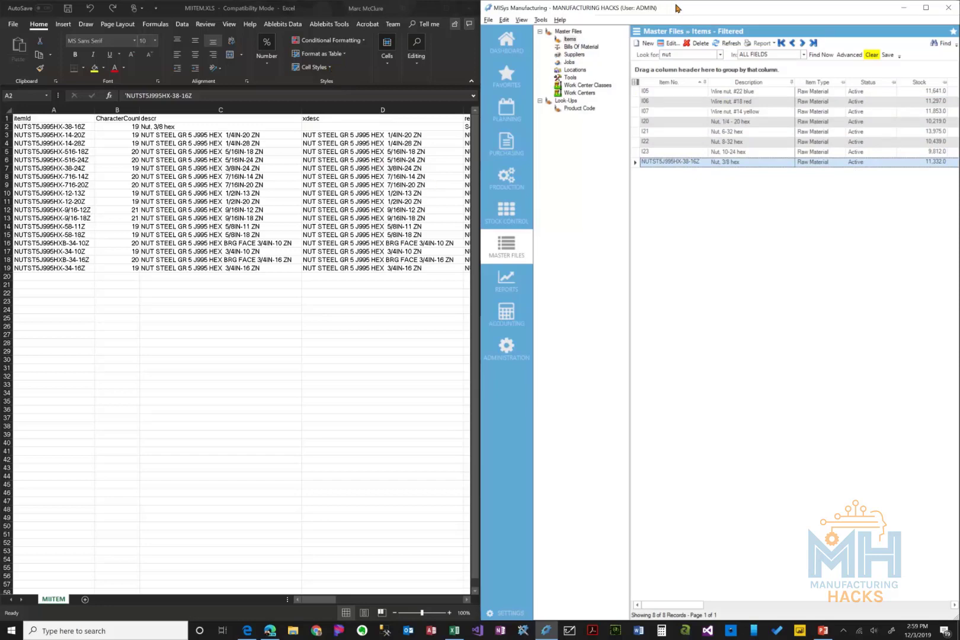
# - Swap the window arrangement so MISys Manufacturing fills the left half of the screen and the MIITEM.XLS workbook the right half
pyautogui.press('super+Left')
pyautogui.press('super+Left')
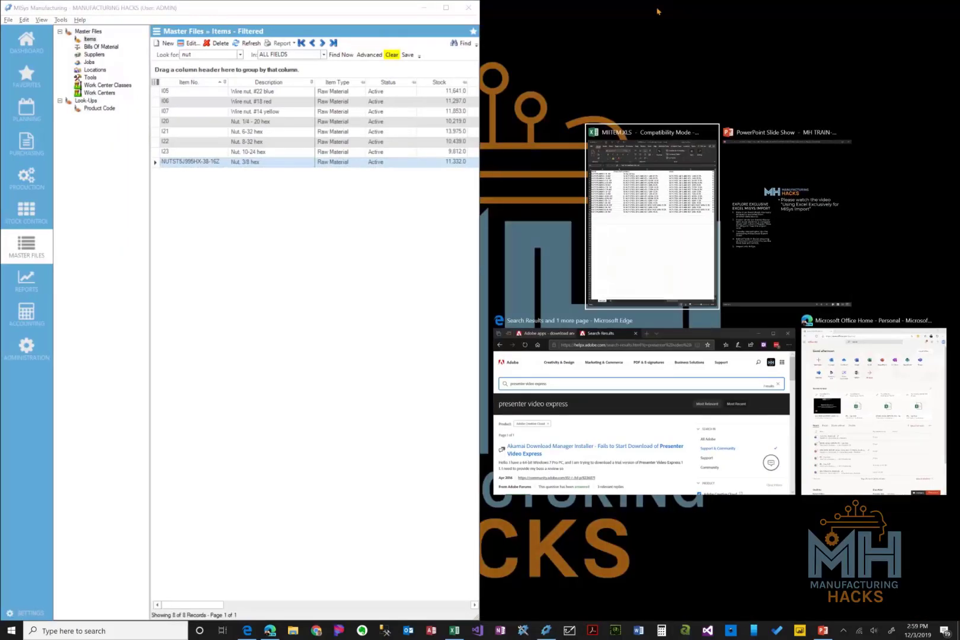
pyautogui.click(652, 245)
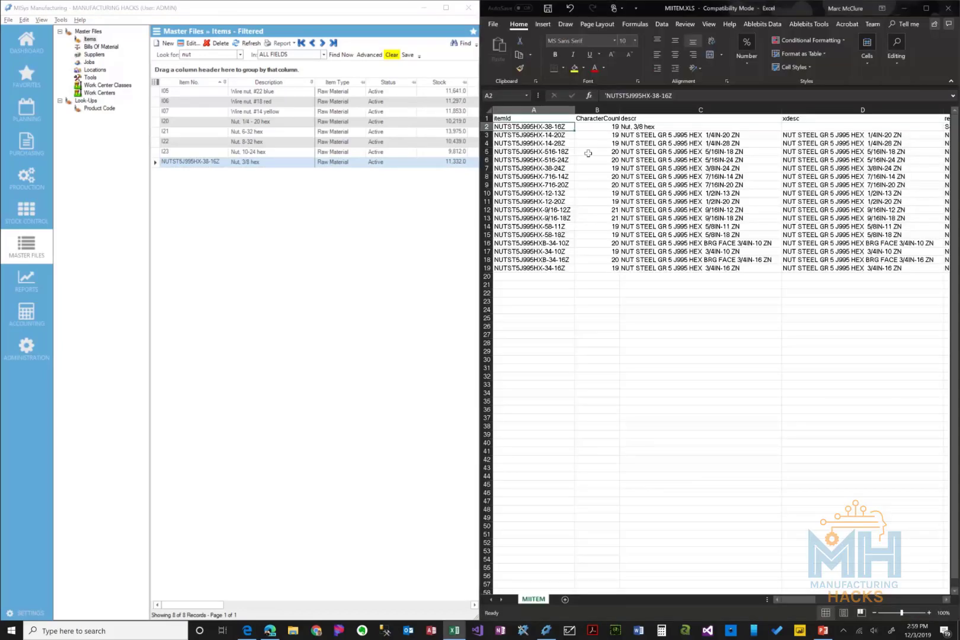
# - Review the character counts in B2:B19 and the item descriptions in column C of the MIITEM sheet
pyautogui.click(642, 127)
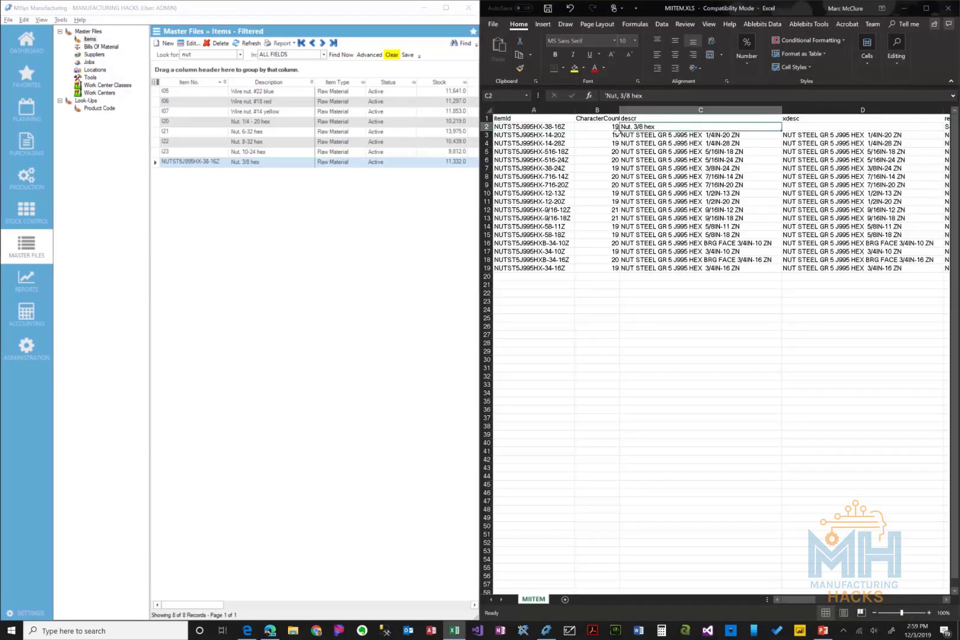
pyautogui.click(599, 129)
pyautogui.moveTo(600, 128); pyautogui.dragTo(605, 270)
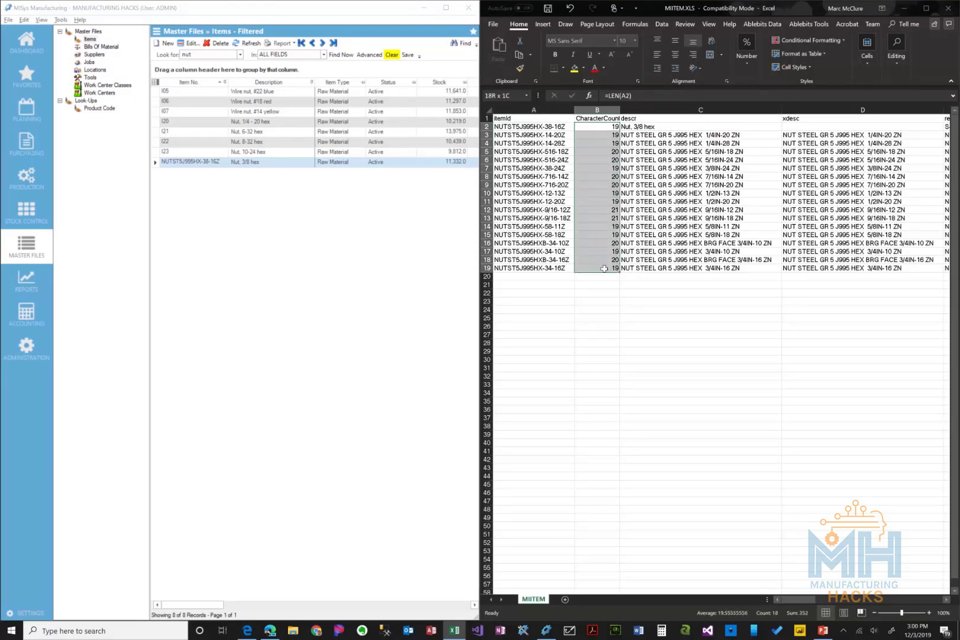
pyautogui.click(669, 124)
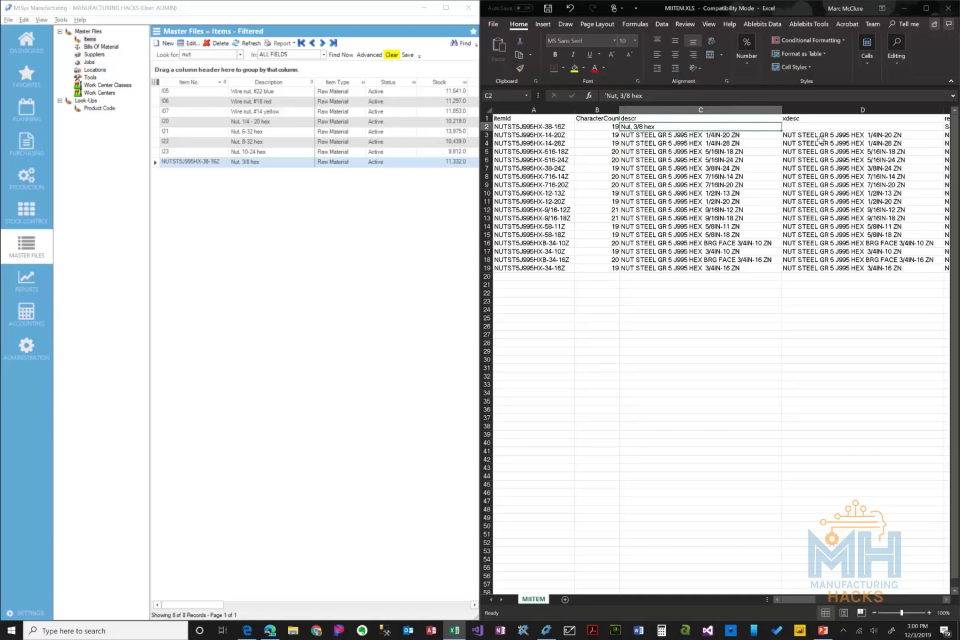
pyautogui.moveTo(690, 136); pyautogui.dragTo(699, 267)
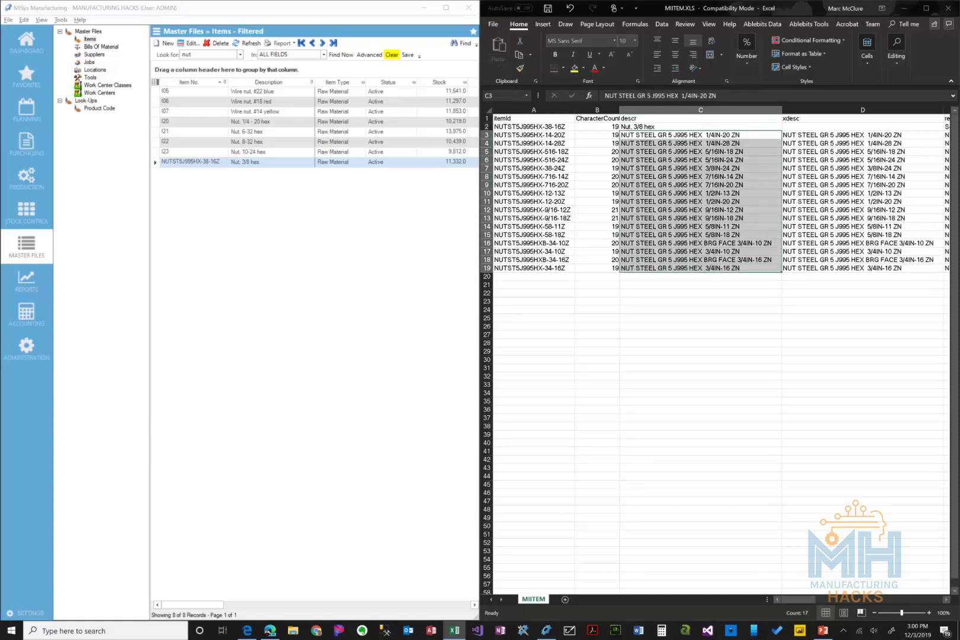
# - Fill the reference NUT-ST5-HEX from E3 down to E19, ending on the pick value in F2
pyautogui.click(946, 600)
pyautogui.click(946, 600)
pyautogui.click(947, 599)
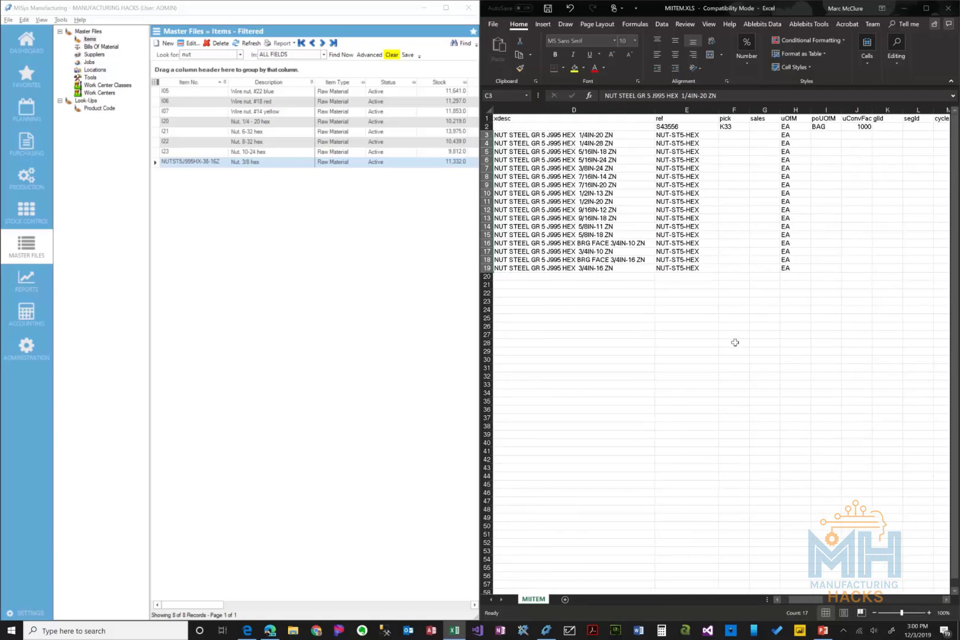
pyautogui.click(675, 135)
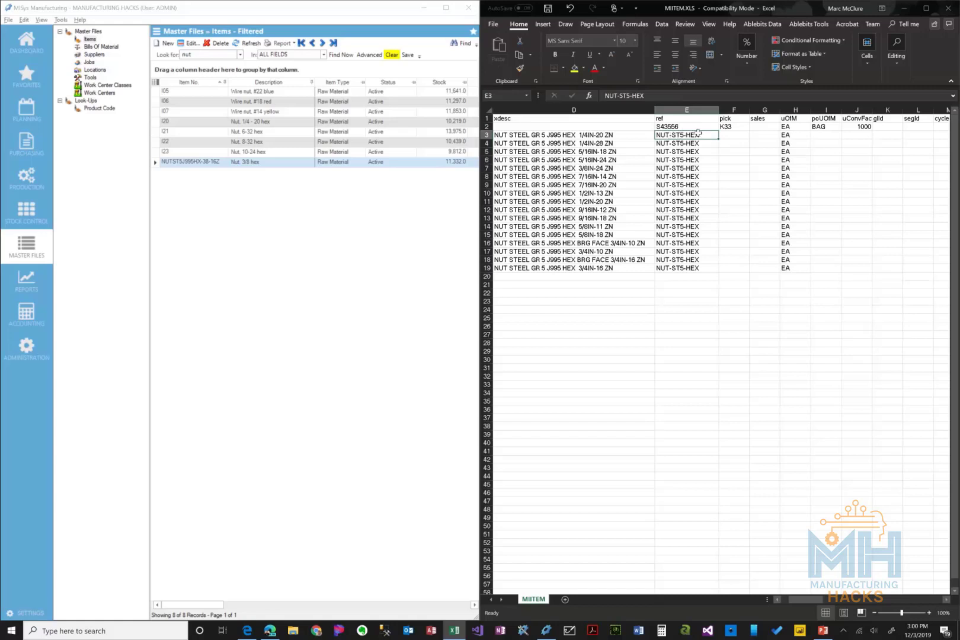
pyautogui.moveTo(719, 138); pyautogui.dragTo(719, 274)
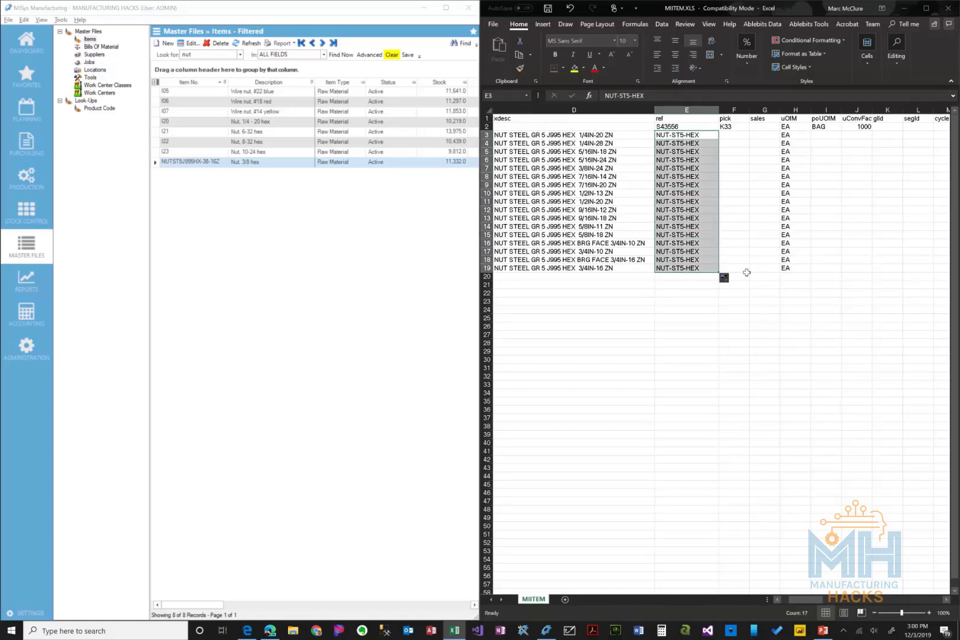
pyautogui.click(738, 127)
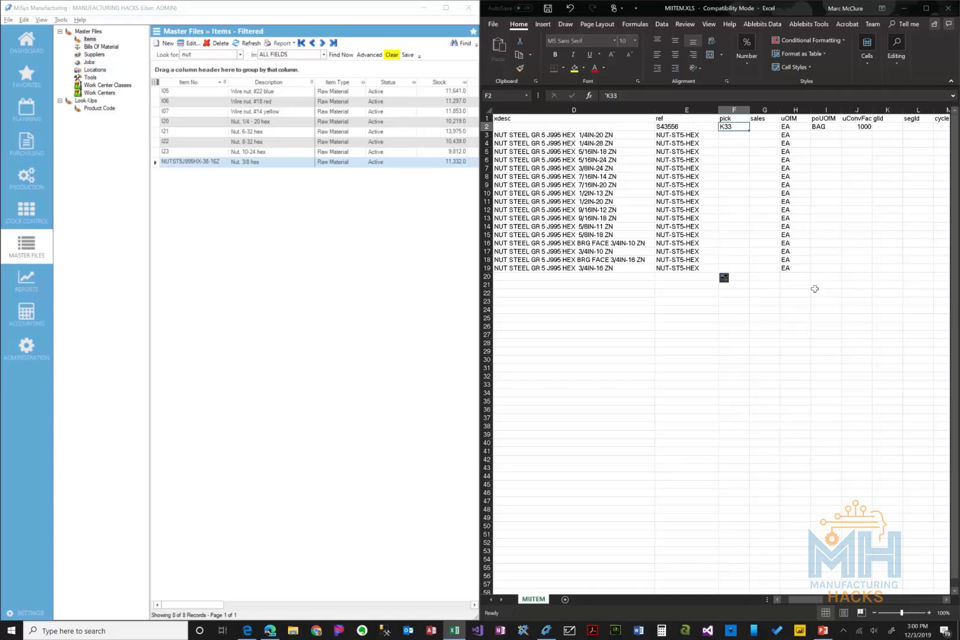
# - Change the purchase unit of measure in I2 to 1000/BG
pyautogui.click(815, 126)
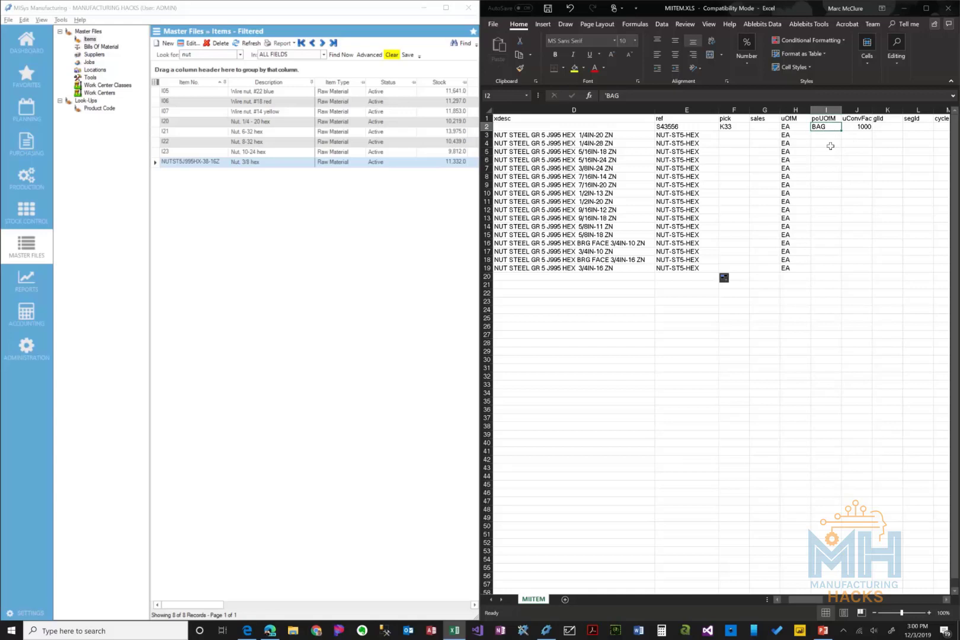
pyautogui.press('BackSpace')
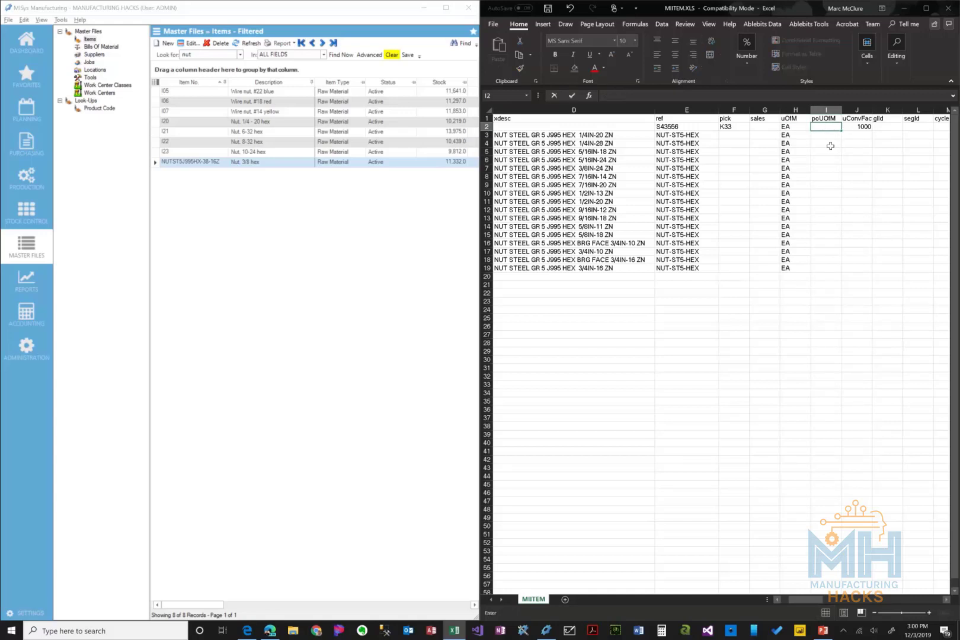
pyautogui.write('1000/BG')
pyautogui.press('Return')
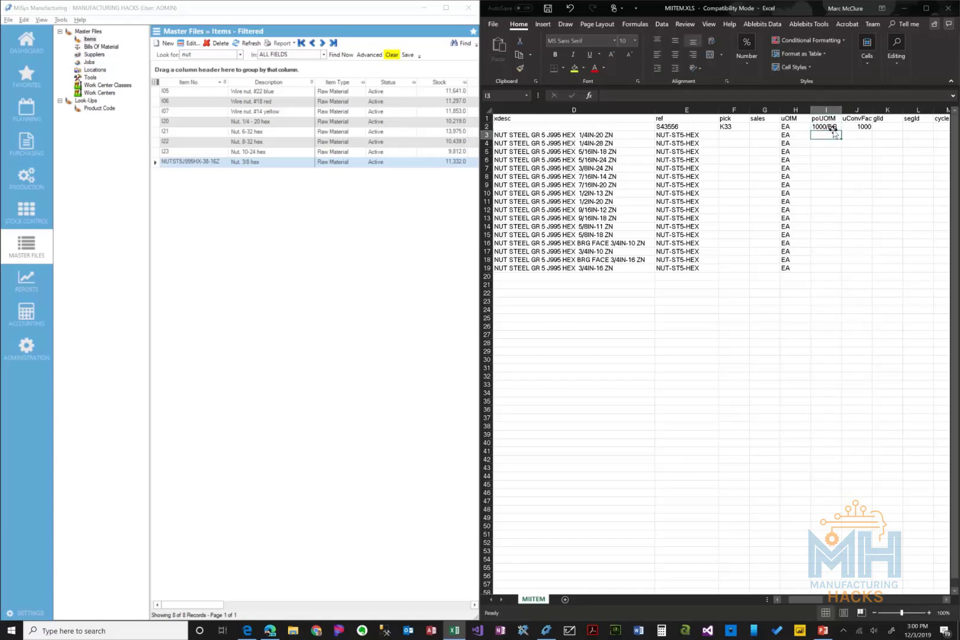
pyautogui.click(829, 126)
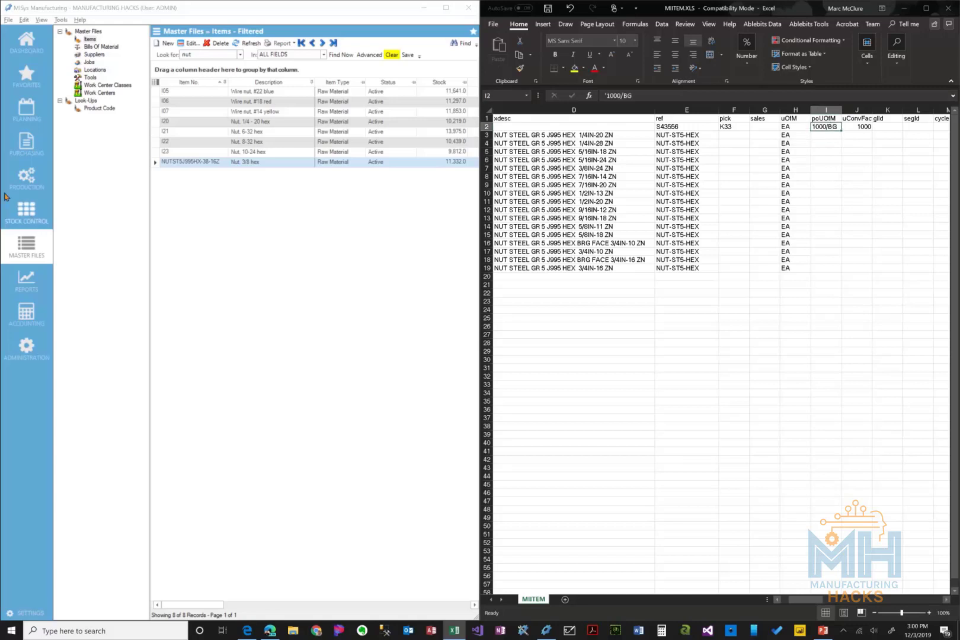
# - Open the MISys record of item NUTST5J995HX-38-16Z and snap the MISys main window to the upper-left quarter
pyautogui.click(156, 164)
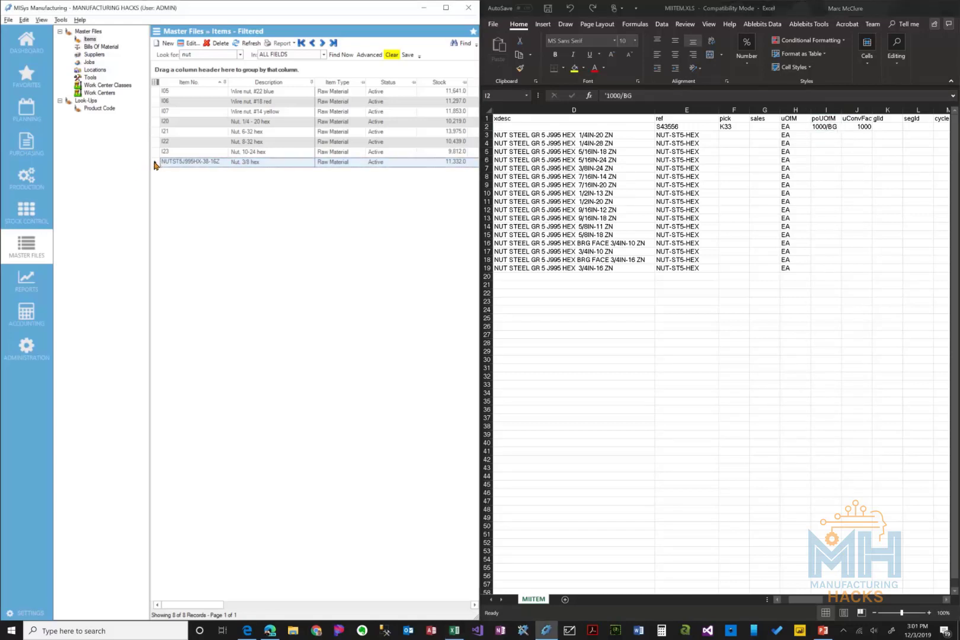
pyautogui.doubleClick(154, 162)
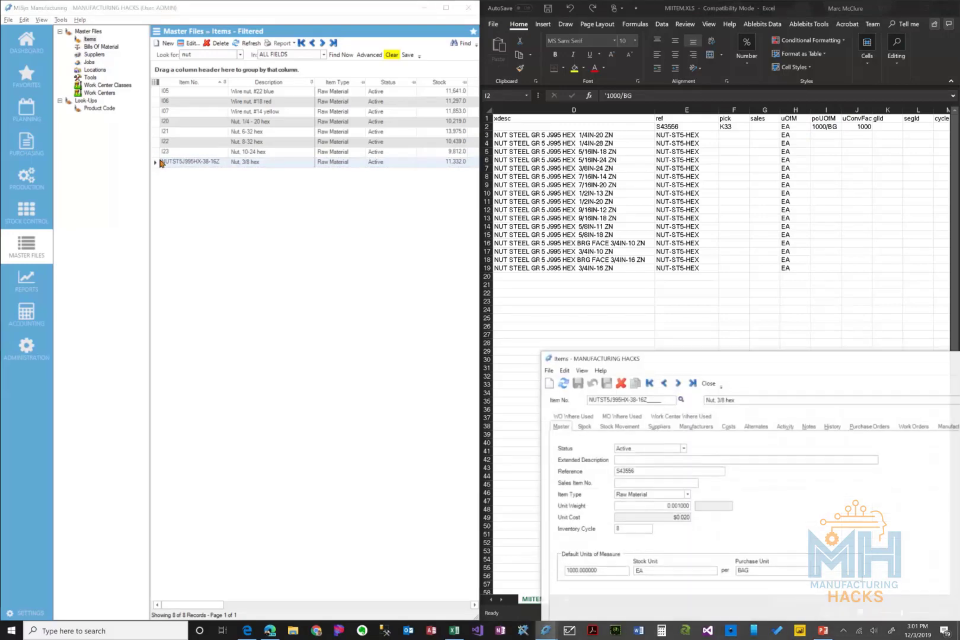
pyautogui.moveTo(723, 363); pyautogui.dragTo(182, 233)
pyautogui.click(225, 9)
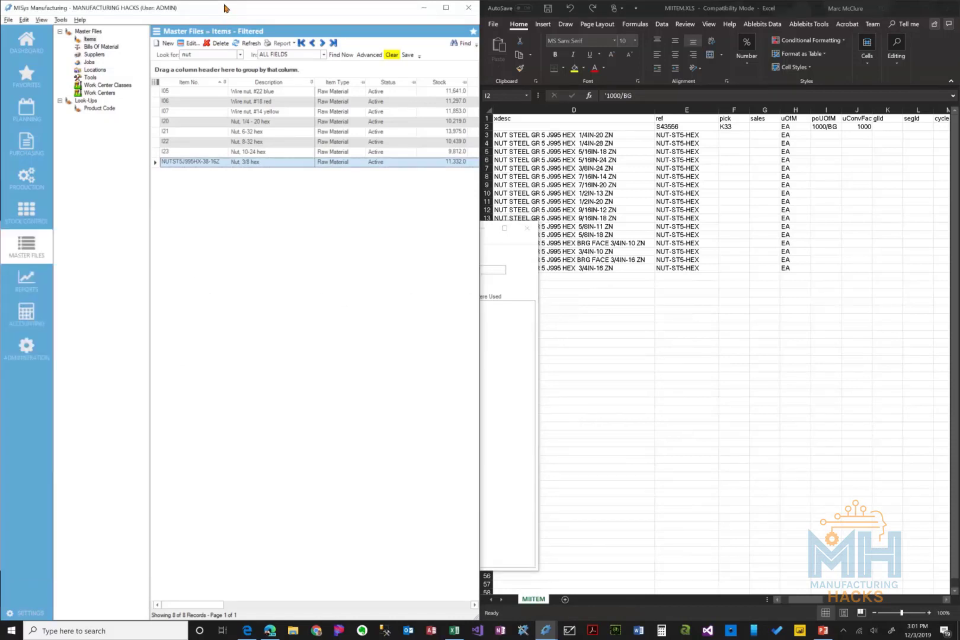
pyautogui.press('super+Up')
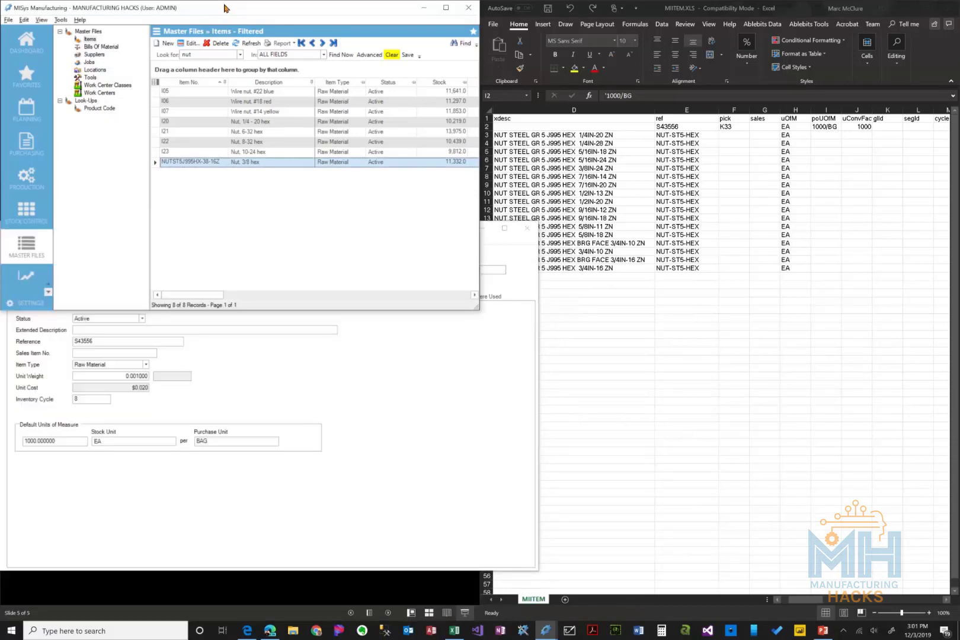
# - Snap the item record window to the lower-left quarter, below the MISys main window
pyautogui.click(242, 520)
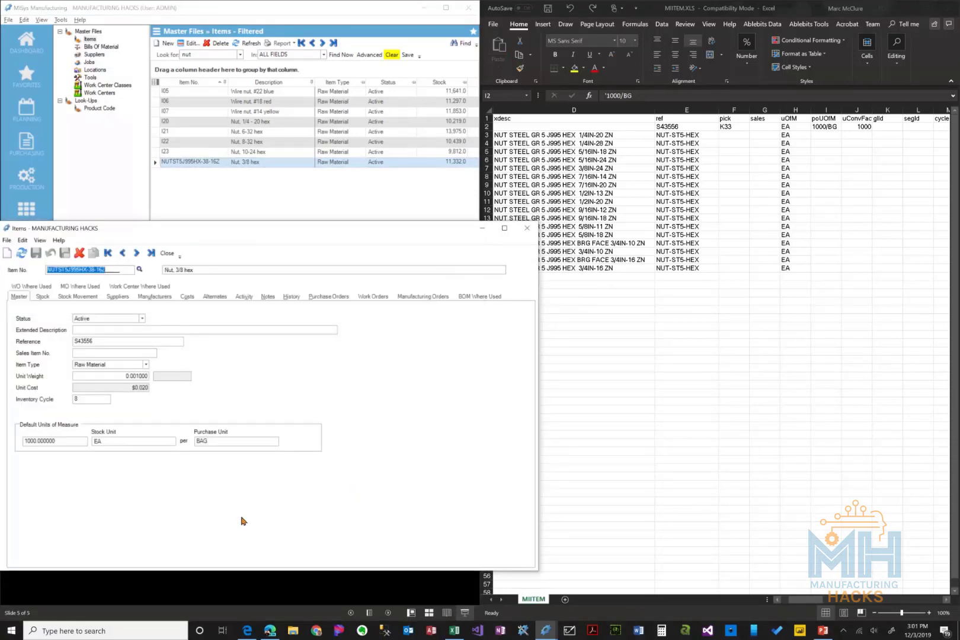
pyautogui.press('super+Down')
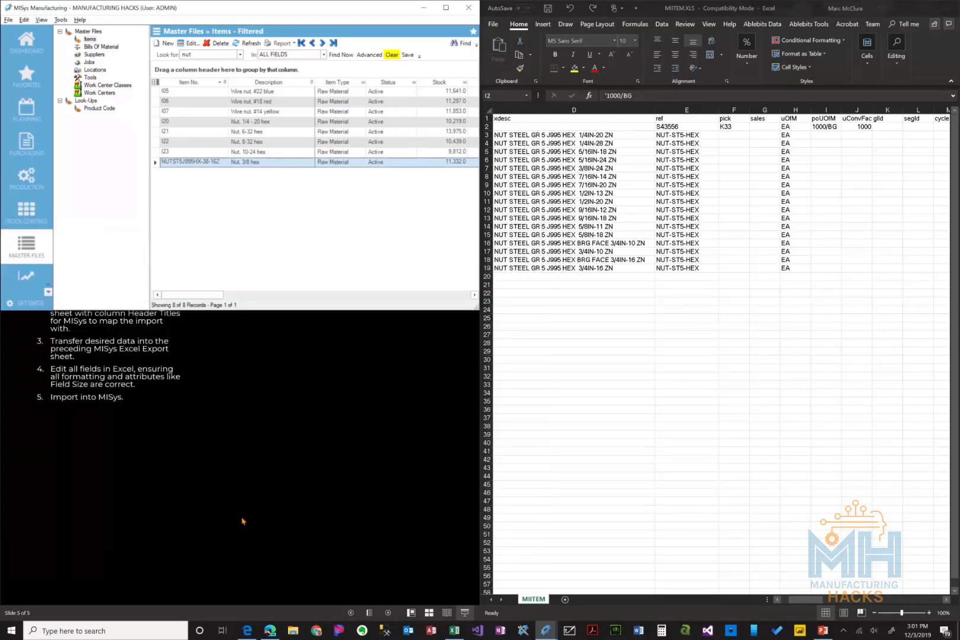
pyautogui.press('super+Up')
pyautogui.press('super+Up')
pyautogui.press('super+Down')
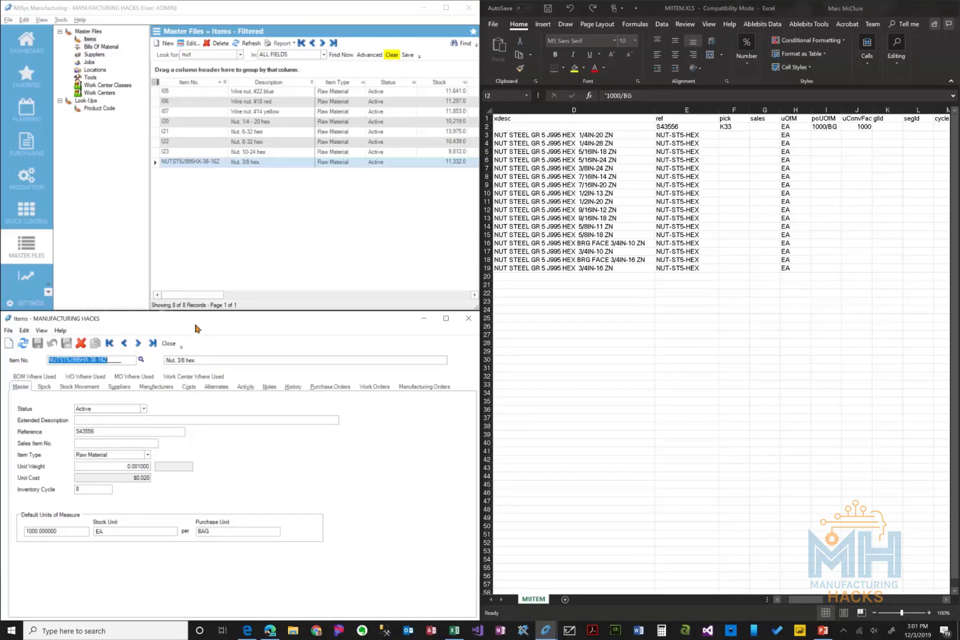
# - Compare the Purchase Unit in the item record with the poUOfM and uConvFac values in row 2 of the Excel sheet
pyautogui.click(223, 531)
pyautogui.doubleClick(211, 530)
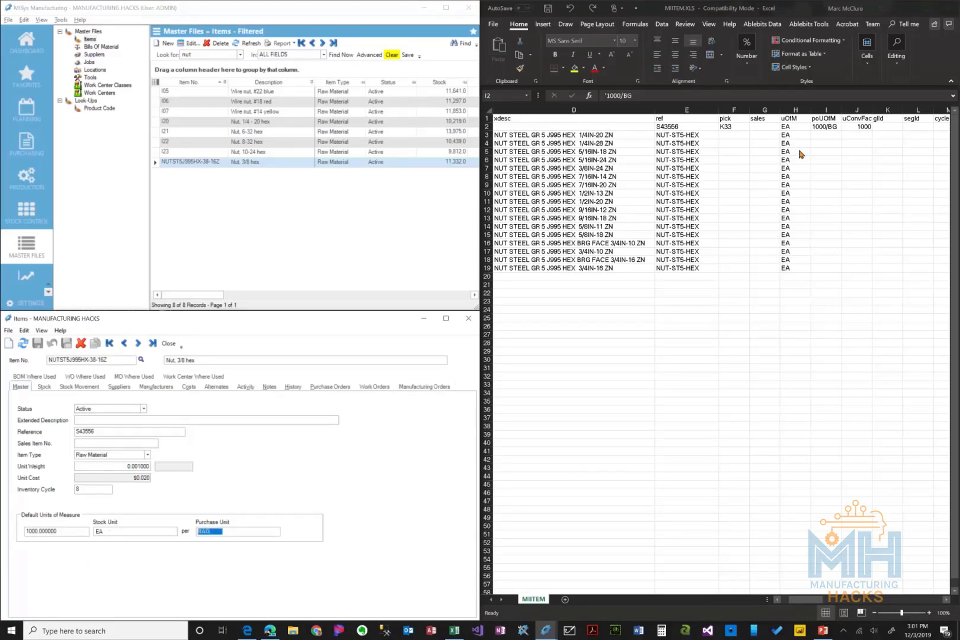
pyautogui.click(831, 127)
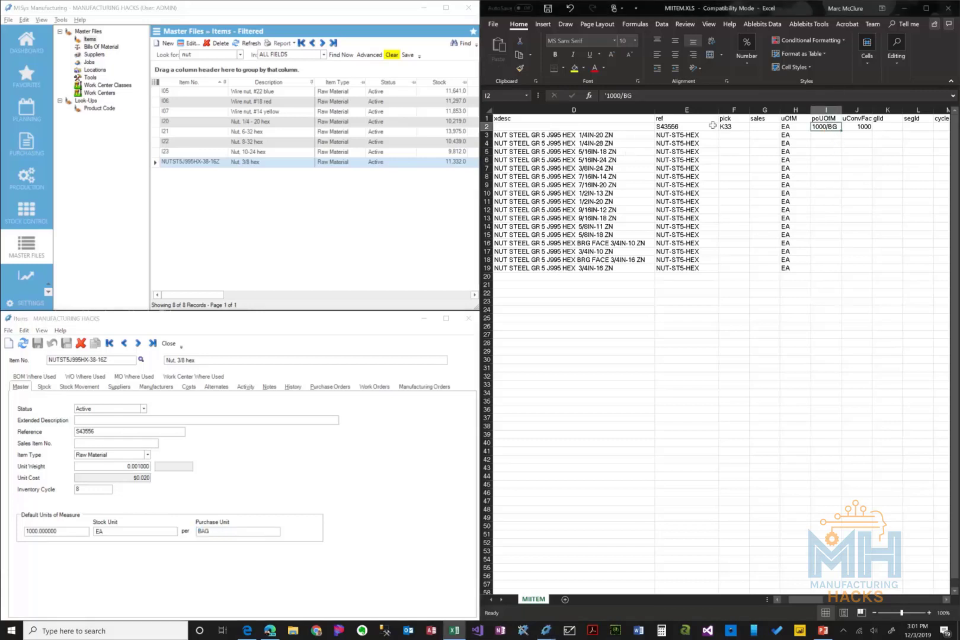
pyautogui.click(862, 127)
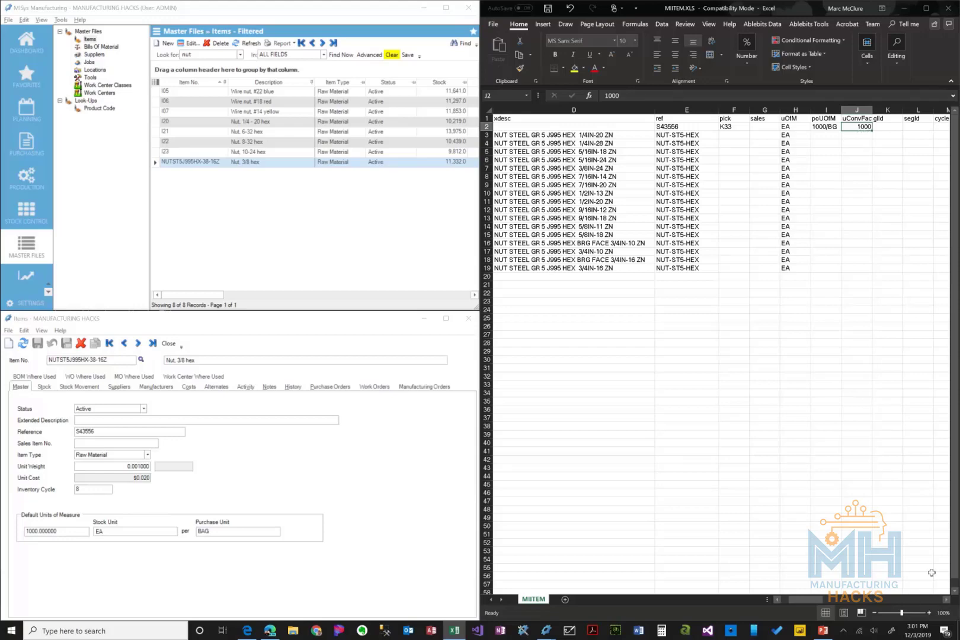
# - Examine the columns to the right of uConvFac in the Excel sheet, checking the cycle value in M2
pyautogui.click(946, 599)
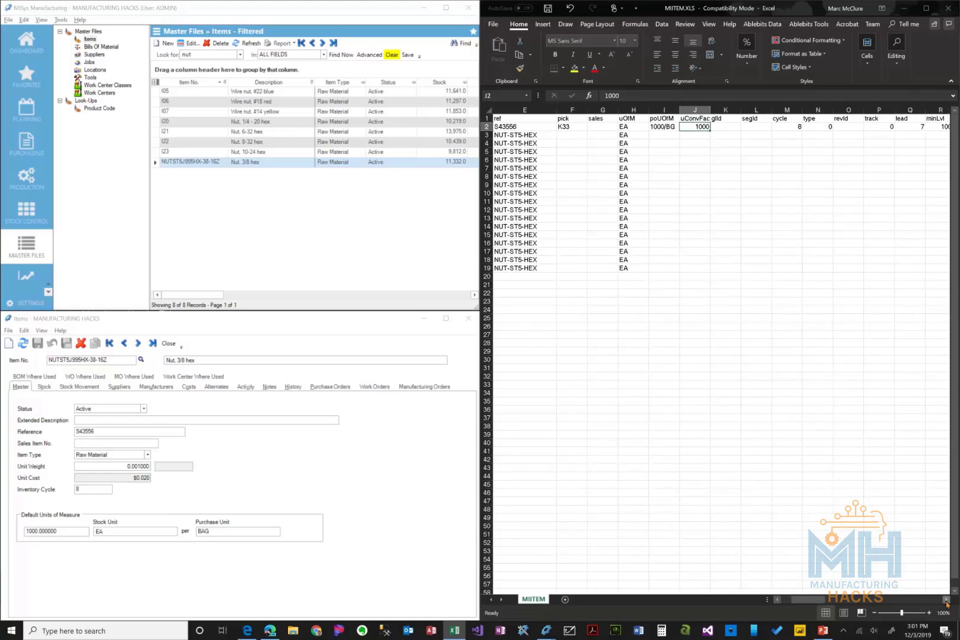
pyautogui.click(947, 600)
pyautogui.click(947, 600)
pyautogui.click(947, 599)
pyautogui.click(946, 600)
pyautogui.click(946, 600)
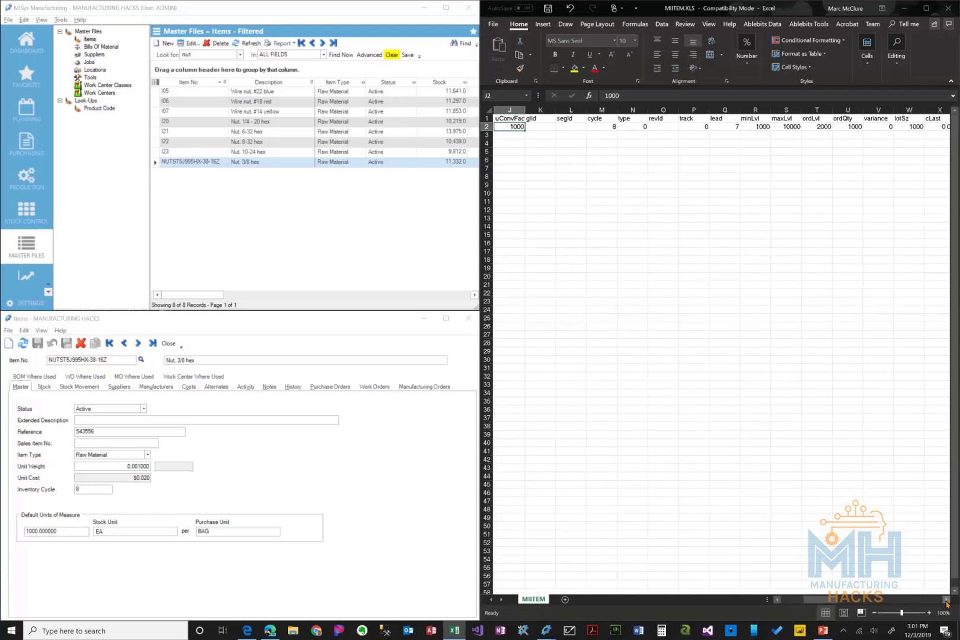
pyautogui.click(946, 599)
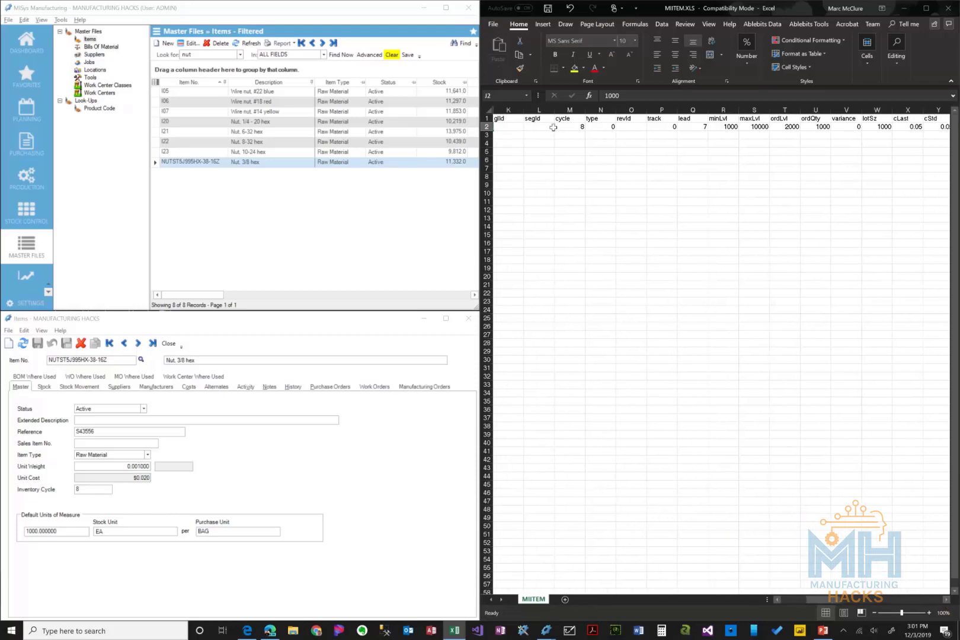
pyautogui.click(571, 126)
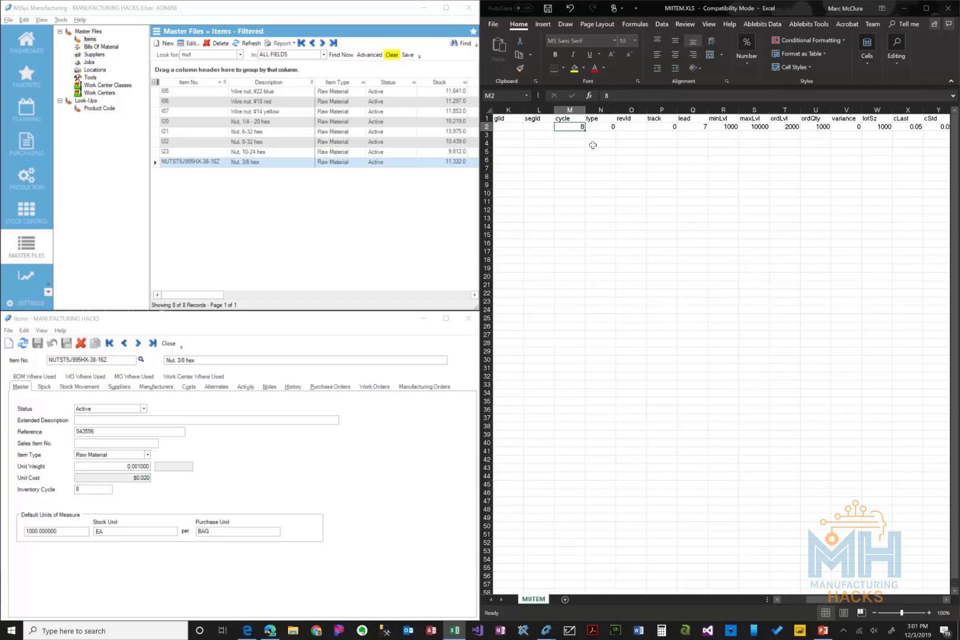
# - Fill the lead value 7 from Q2 down to Q19
pyautogui.click(685, 127)
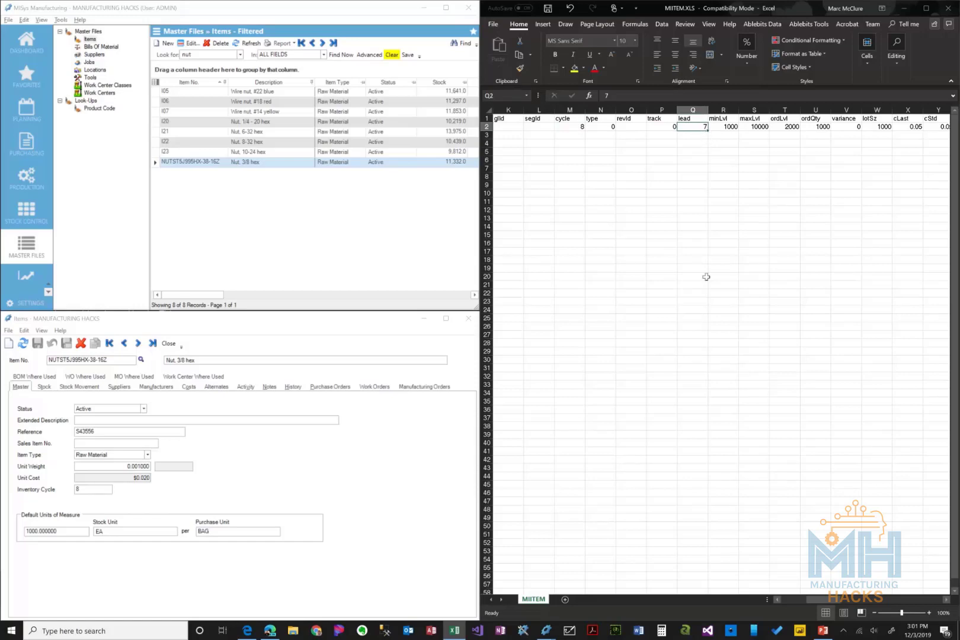
pyautogui.moveTo(825, 600); pyautogui.dragTo(798, 604)
pyautogui.moveTo(862, 132); pyautogui.dragTo(869, 277)
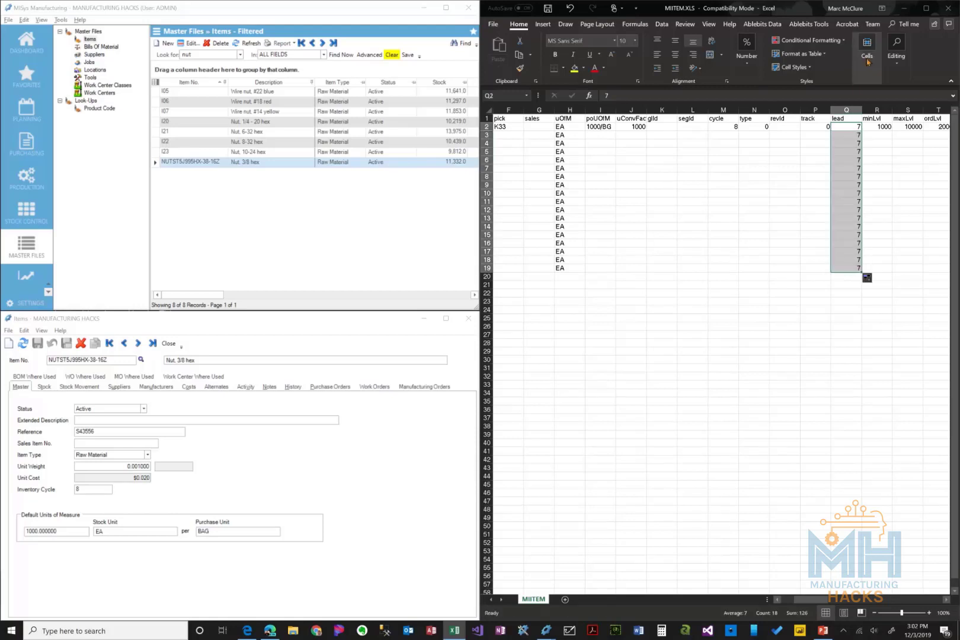
# - Check the minLvl and type values in row 2 of the Excel sheet
pyautogui.click(874, 137)
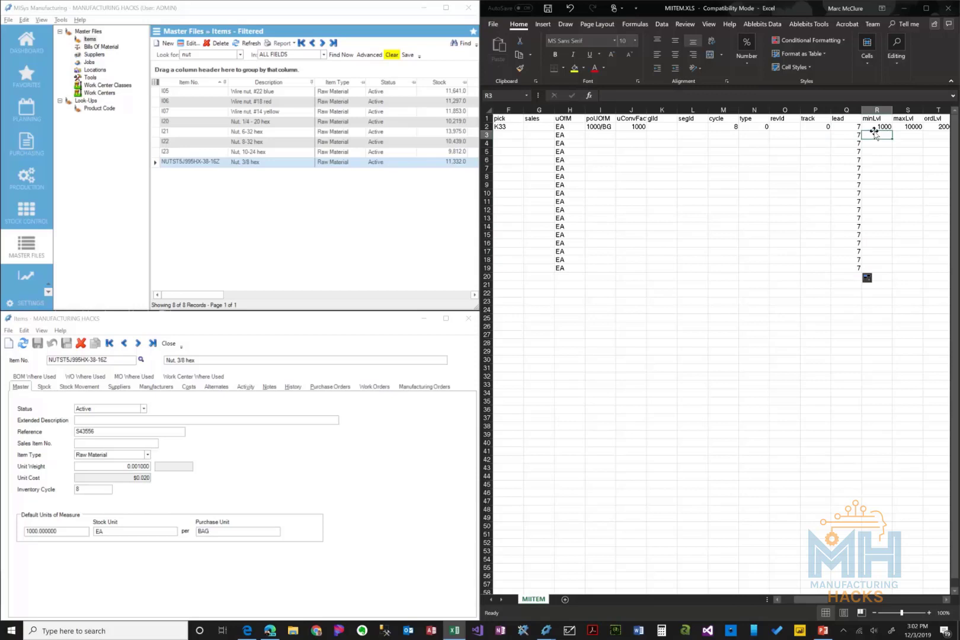
pyautogui.click(873, 127)
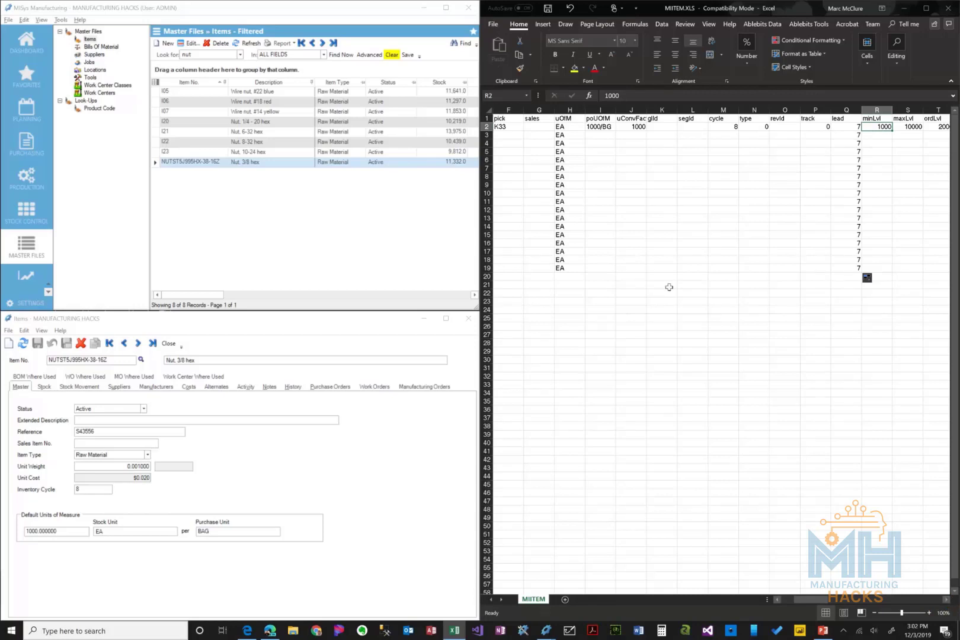
pyautogui.click(752, 126)
# - Switch to MISys Manufacturing and open the Print Data Tables housekeeping function in Administration
pyautogui.hotkey('alt', 'Tab')
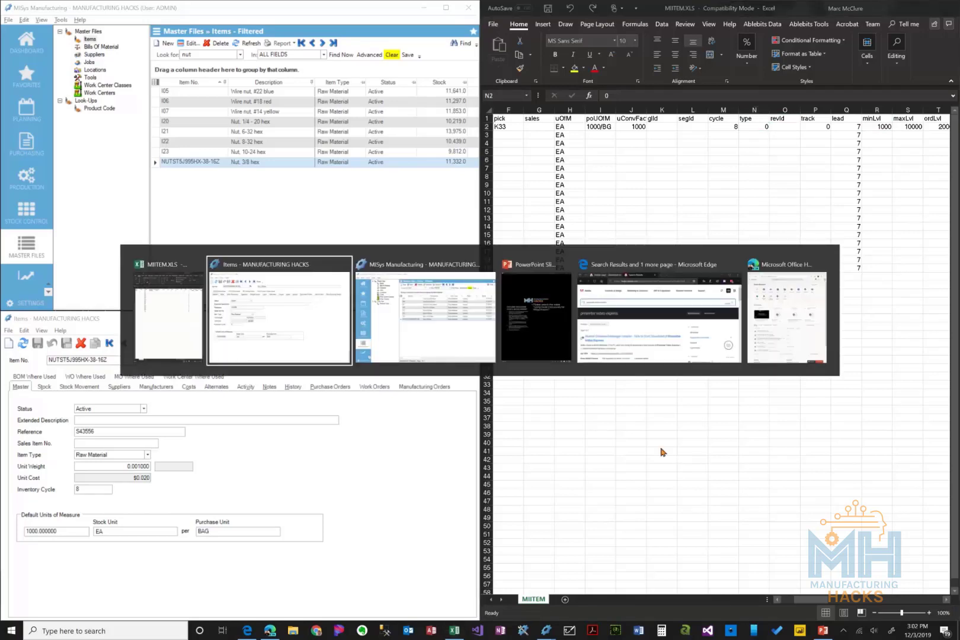
pyautogui.hotkey('alt', 'Tab')
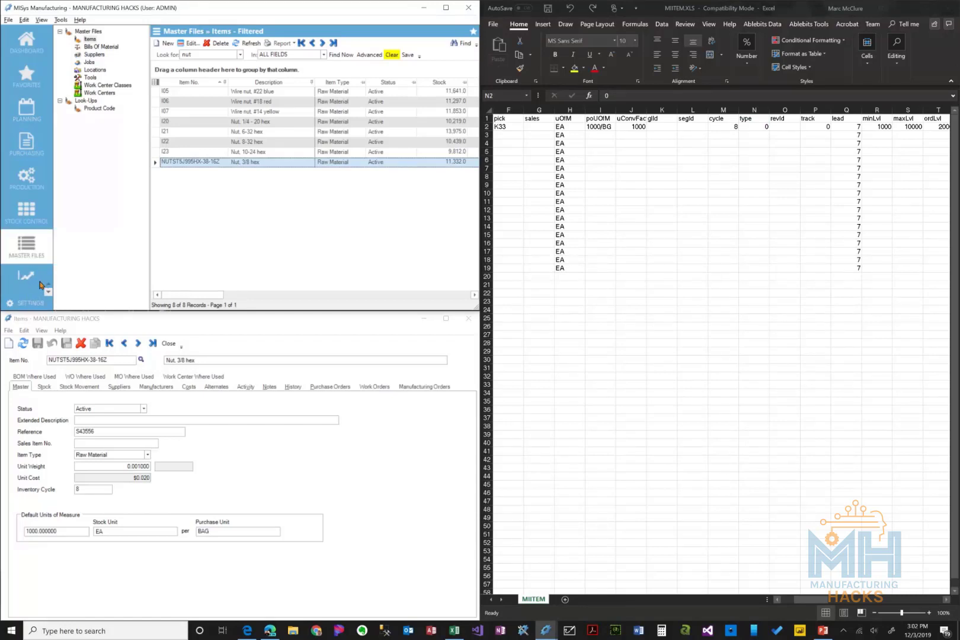
pyautogui.click(48, 292)
pyautogui.click(48, 293)
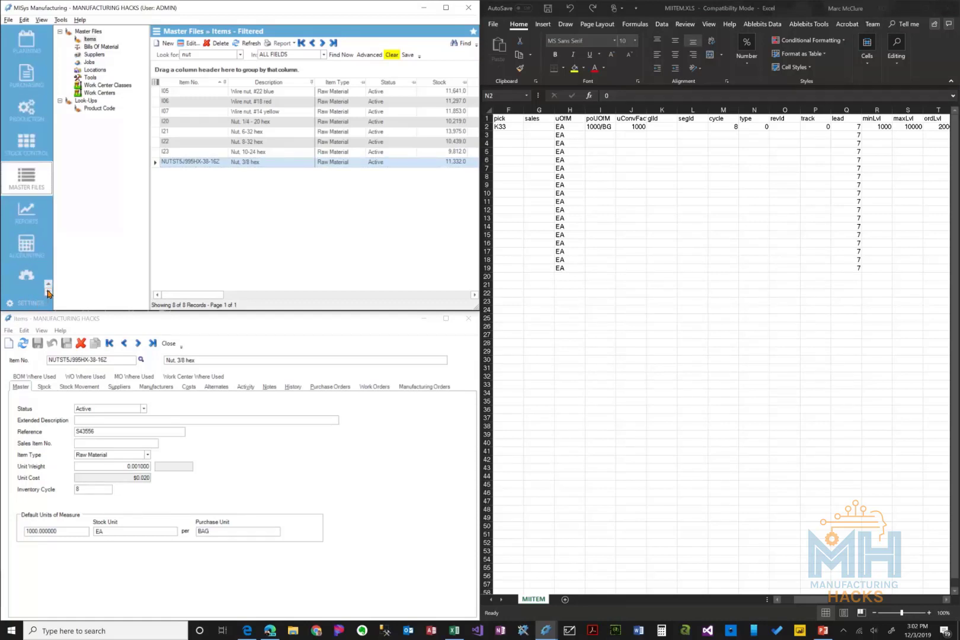
pyautogui.click(48, 292)
pyautogui.click(26, 243)
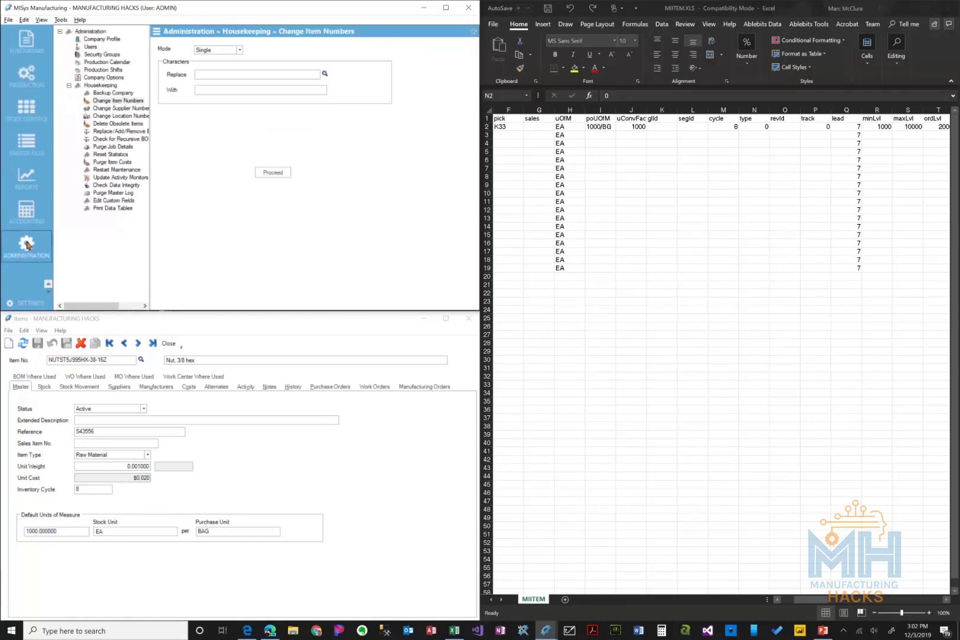
pyautogui.click(103, 210)
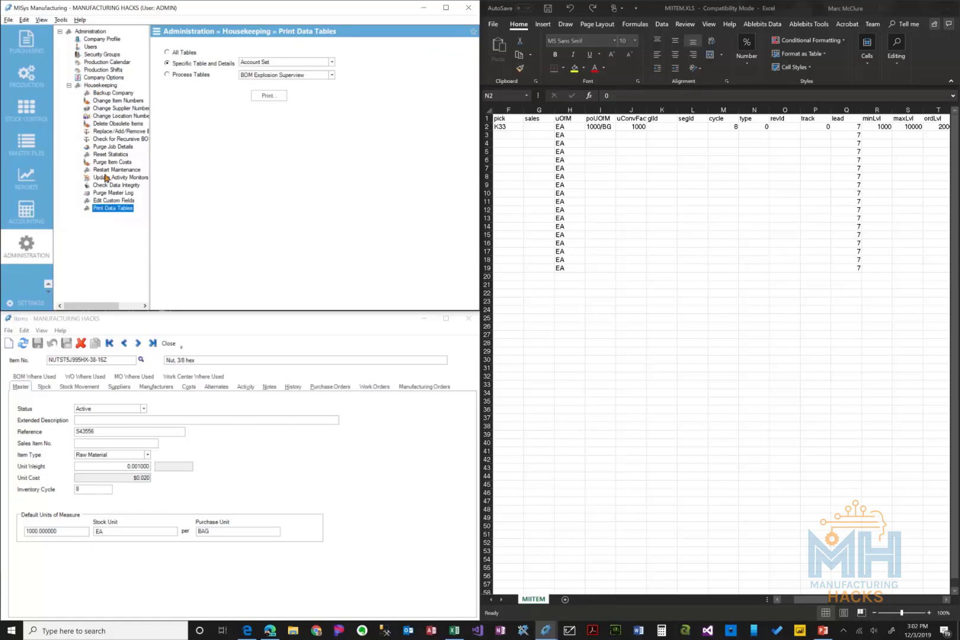
# - Print the table details for the specific table Item
pyautogui.click(270, 67)
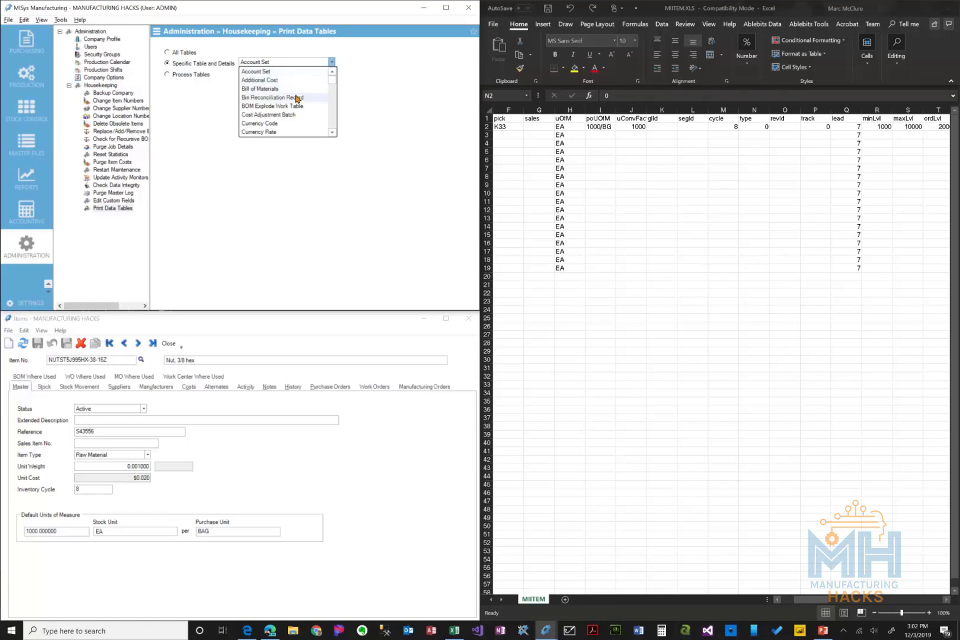
pyautogui.scroll(-1, 297, 107)
pyautogui.scroll(-3, 296, 107)
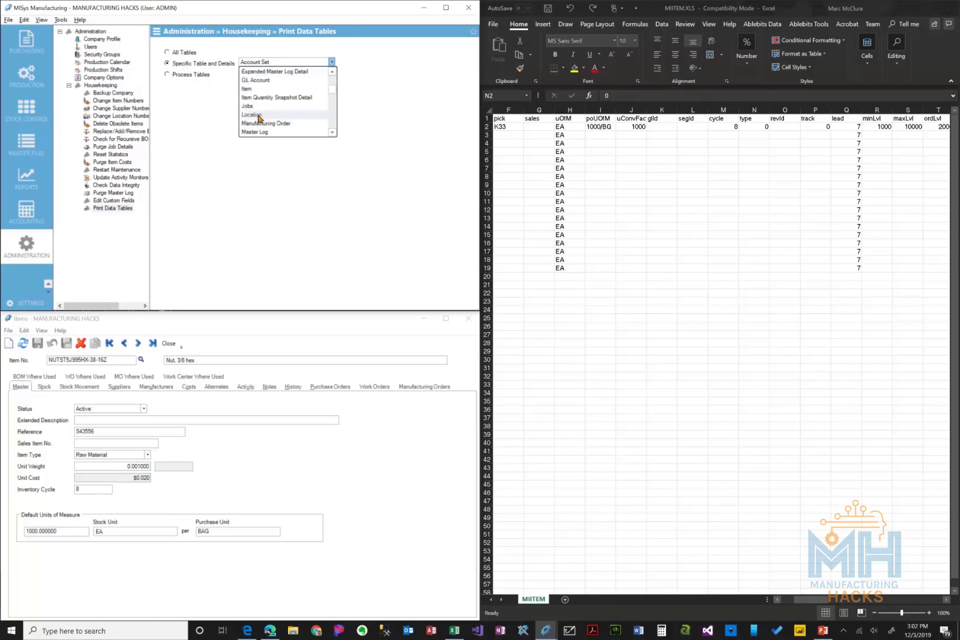
pyautogui.click(244, 91)
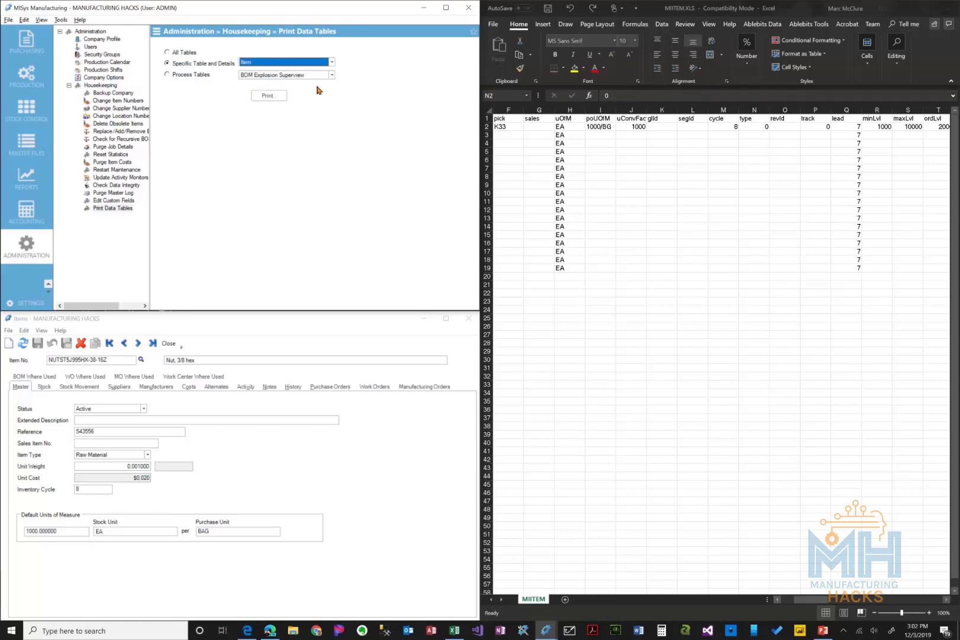
pyautogui.click(276, 98)
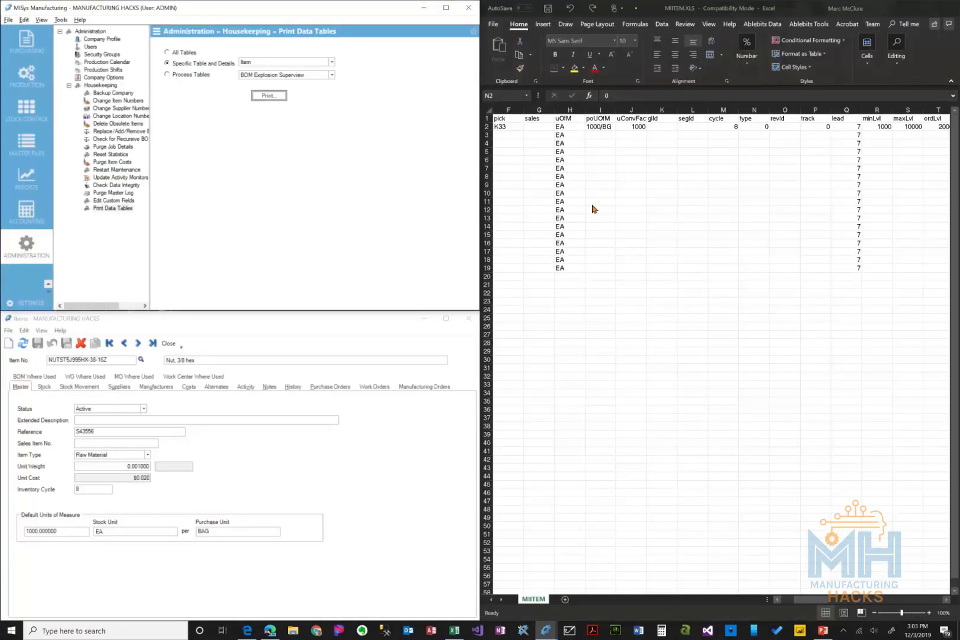
# - Switch to the Excel sheet and fill the value 0 down to row 19 in the type and track columns, starting from N2 and P2
pyautogui.click(750, 129)
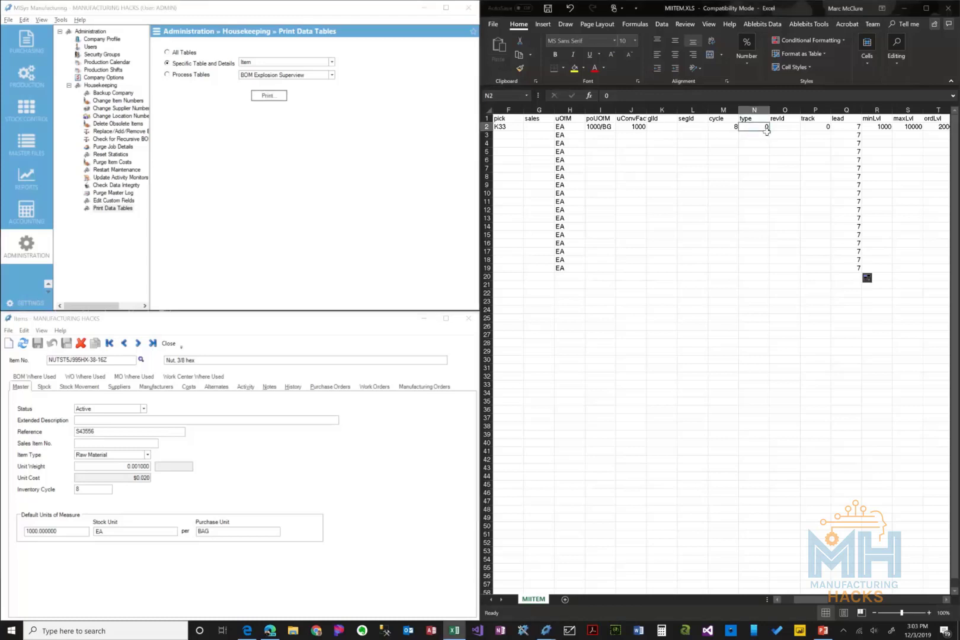
pyautogui.moveTo(771, 132); pyautogui.dragTo(750, 272)
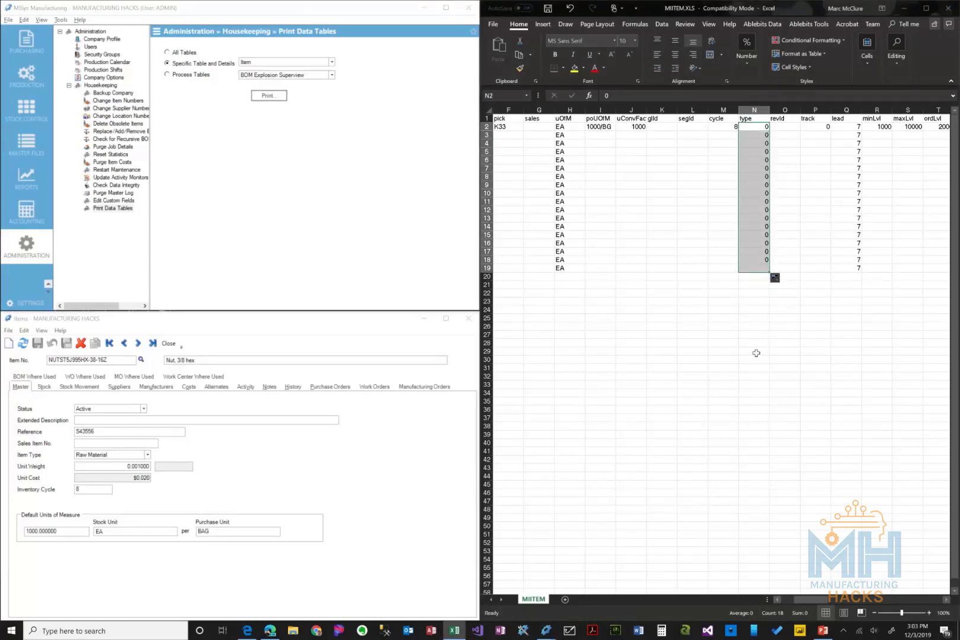
pyautogui.click(828, 130)
pyautogui.moveTo(831, 133); pyautogui.dragTo(831, 272)
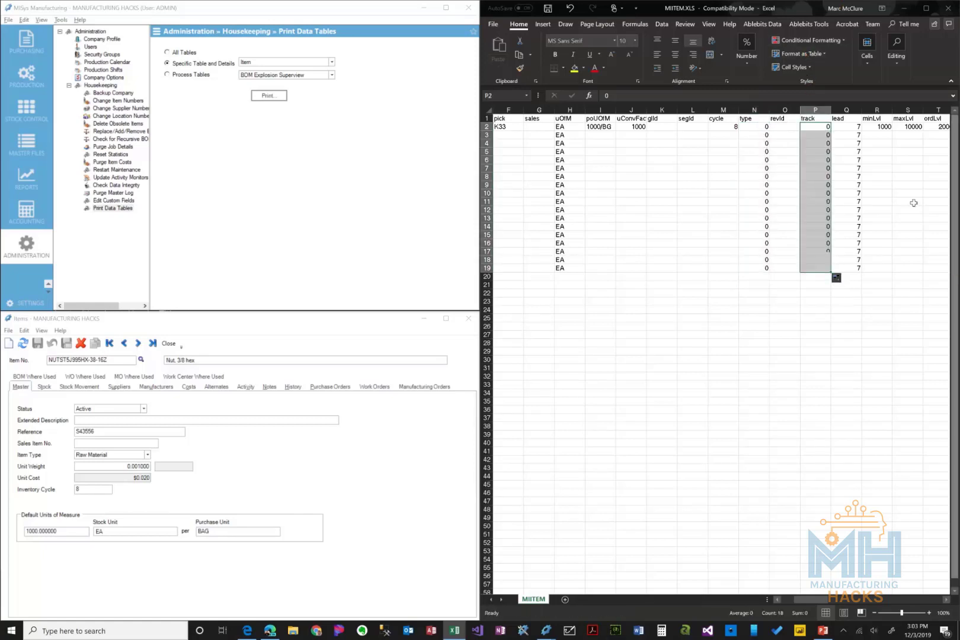
# - Fill the variance value 0 from V2 down to V19
pyautogui.click(878, 136)
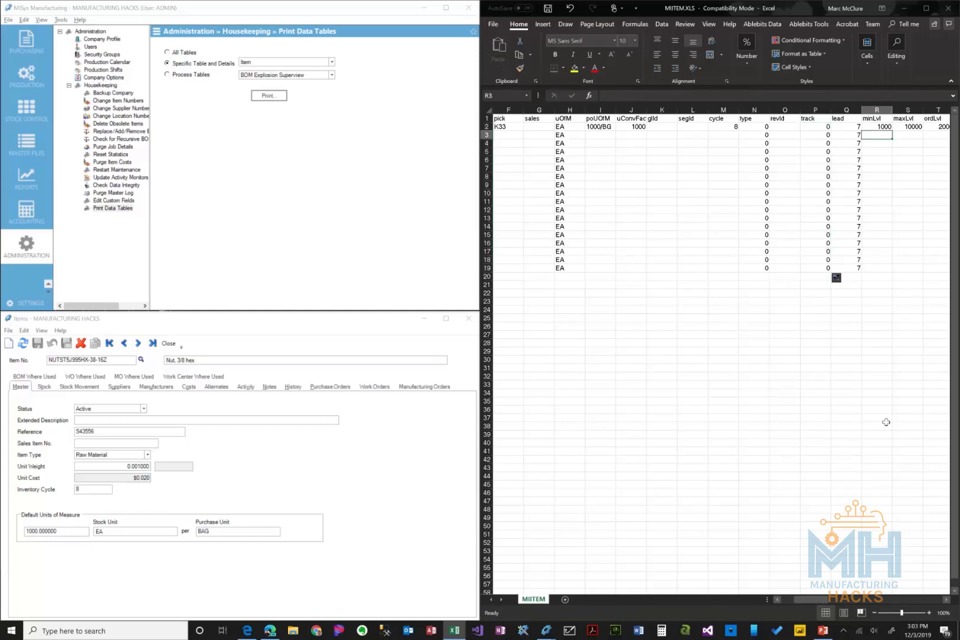
pyautogui.click(945, 600)
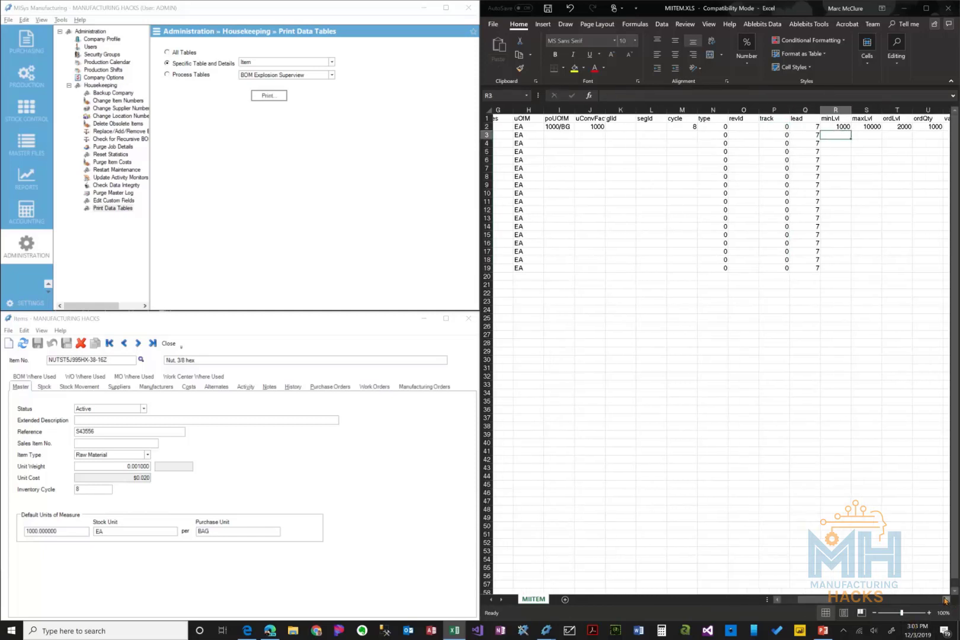
pyautogui.click(946, 601)
pyautogui.click(946, 601)
pyautogui.click(945, 600)
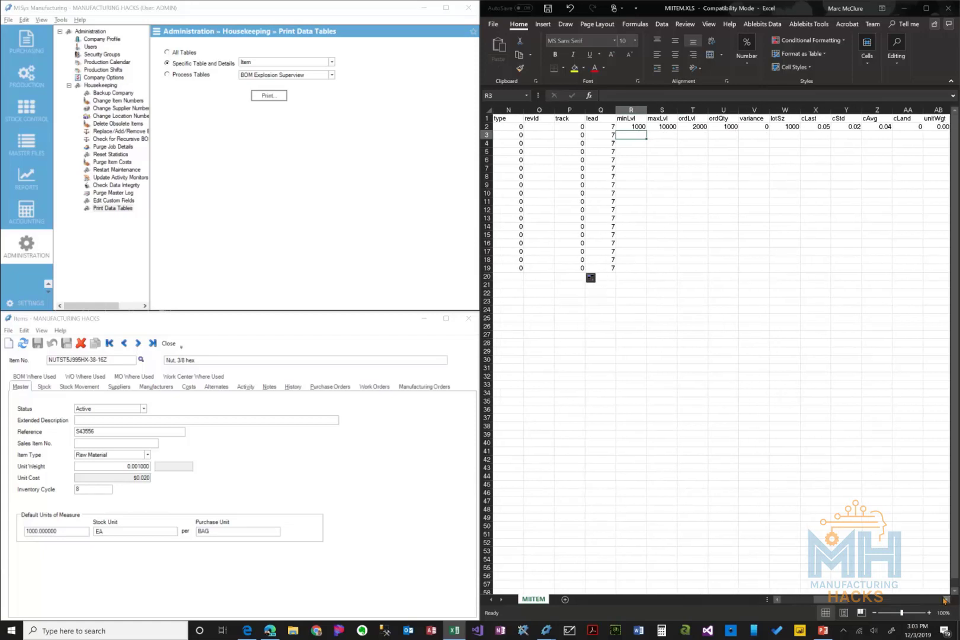
pyautogui.click(946, 600)
pyautogui.click(946, 600)
pyautogui.click(945, 600)
pyautogui.click(945, 601)
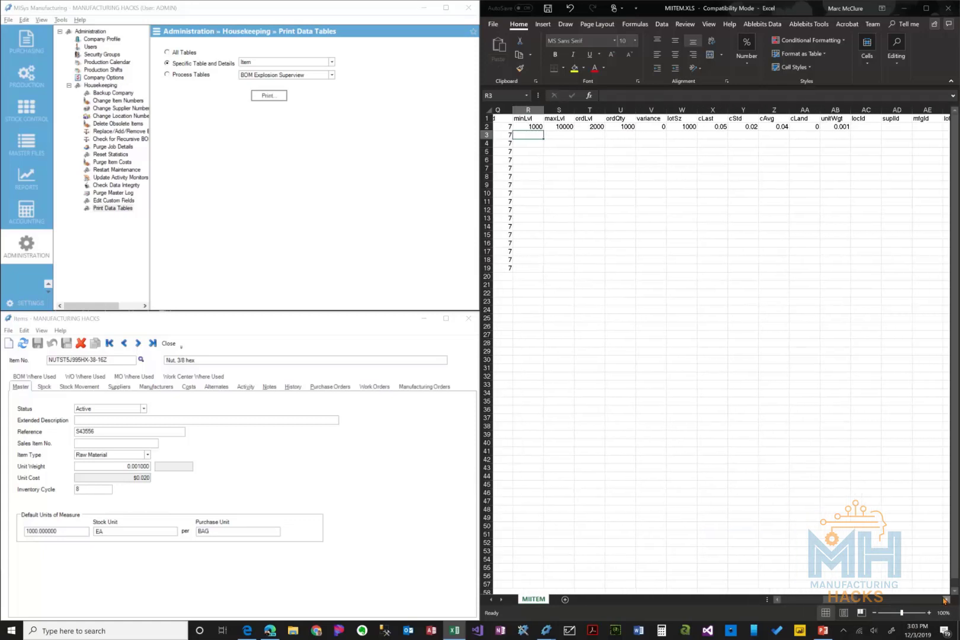
pyautogui.click(945, 600)
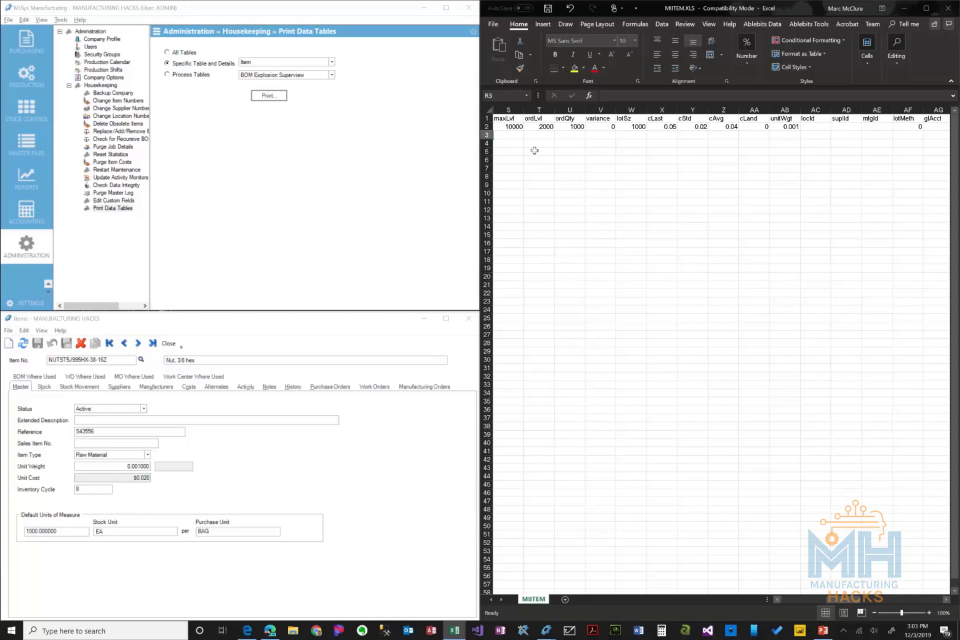
pyautogui.click(596, 126)
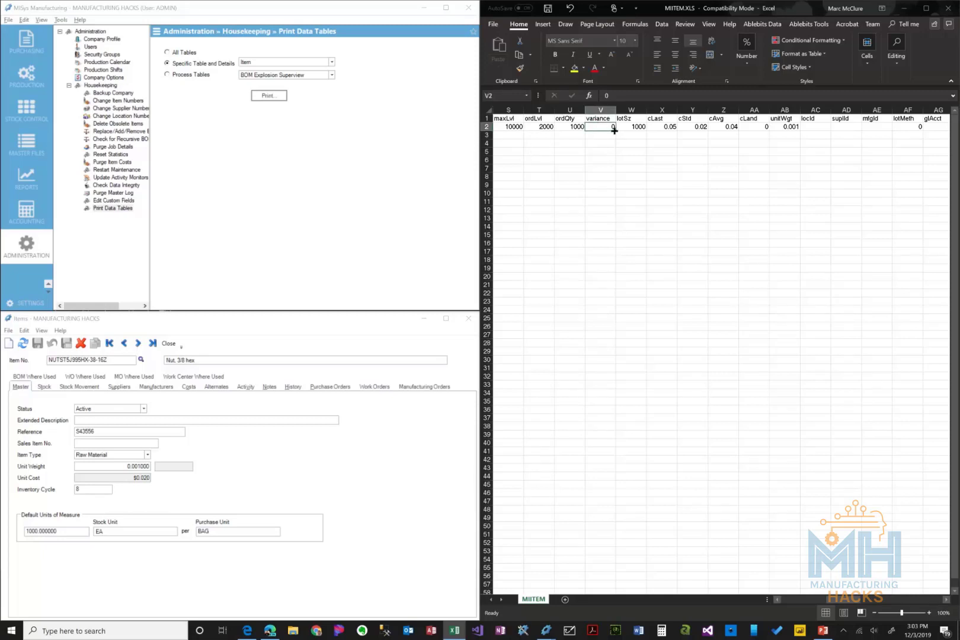
pyautogui.moveTo(615, 130); pyautogui.dragTo(609, 271)
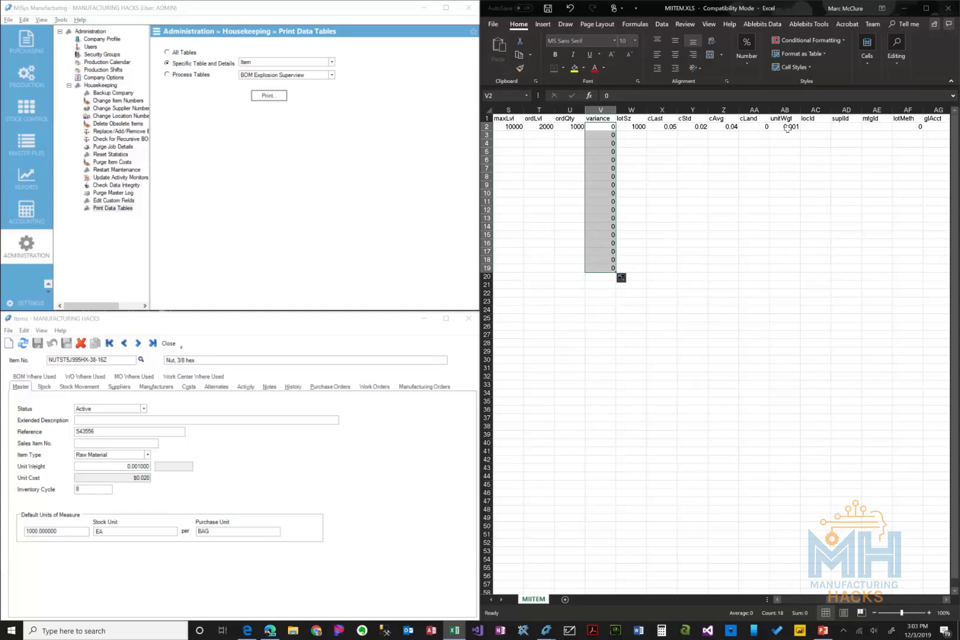
# - Check the locId, supId and mfgId cells in row 2, and fill the lotMeth value 0 from AF2 down to AF19
pyautogui.click(816, 127)
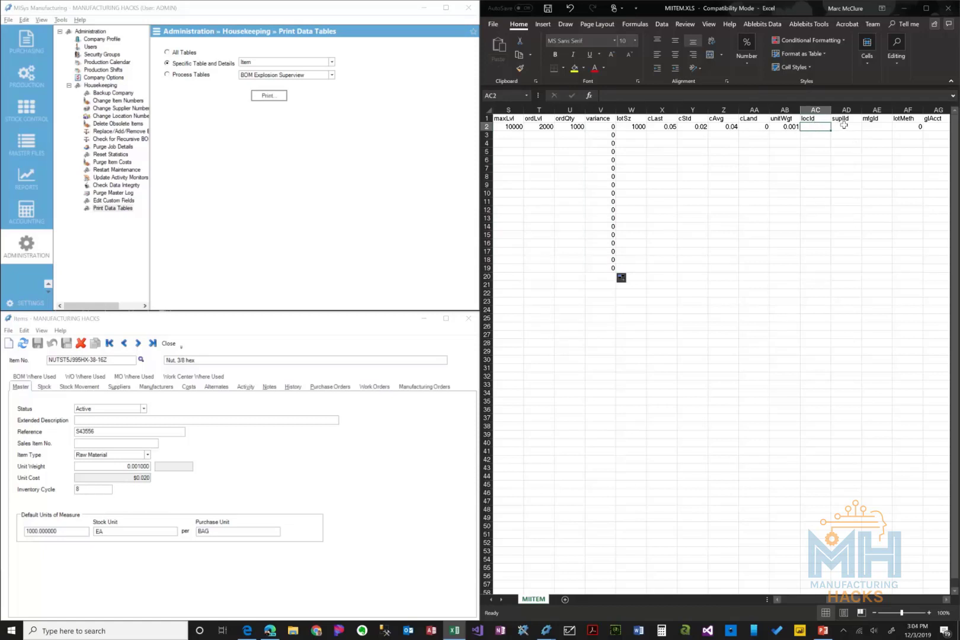
pyautogui.click(845, 126)
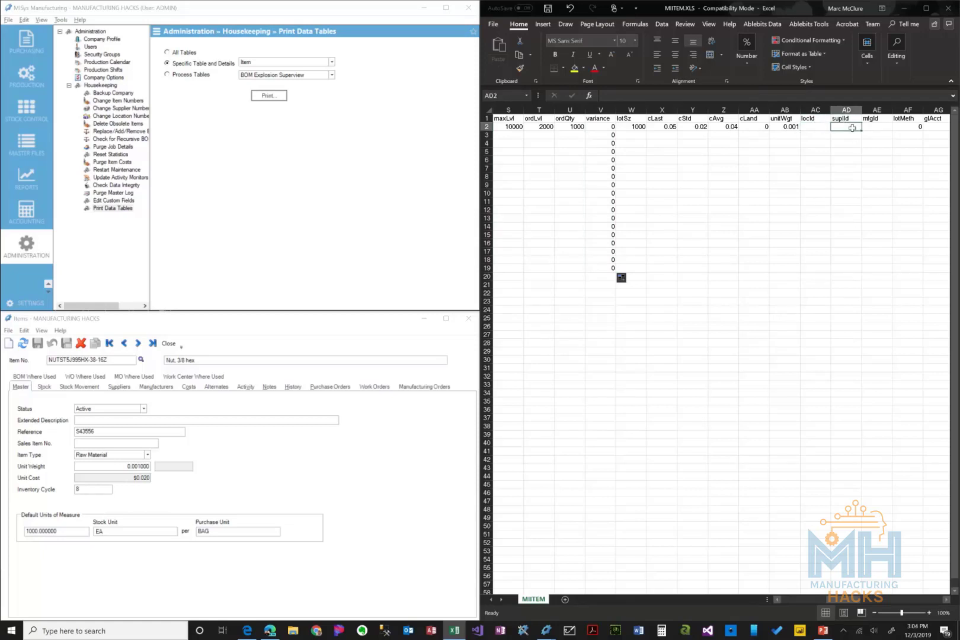
pyautogui.click(880, 129)
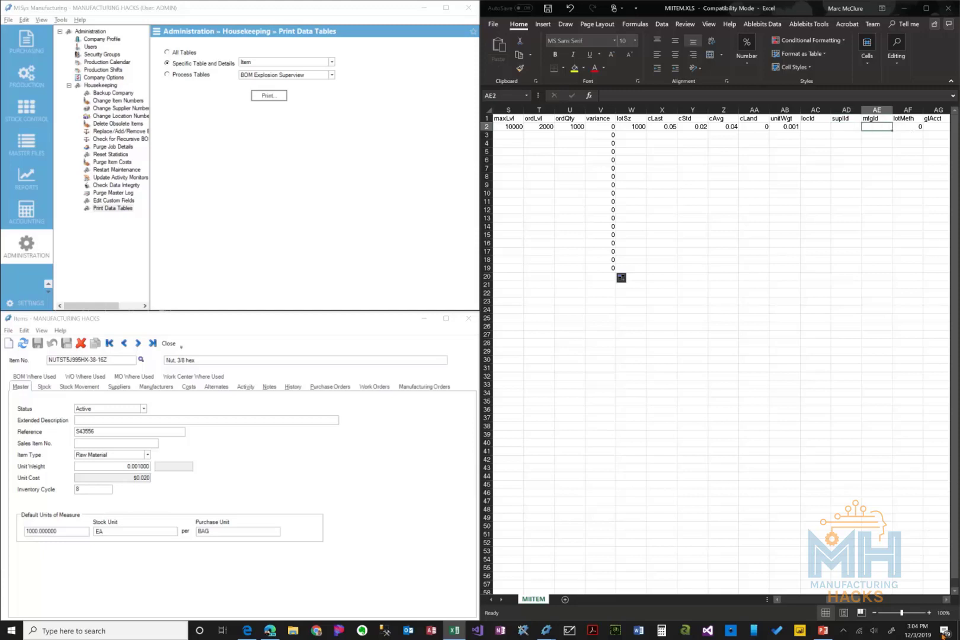
pyautogui.click(907, 125)
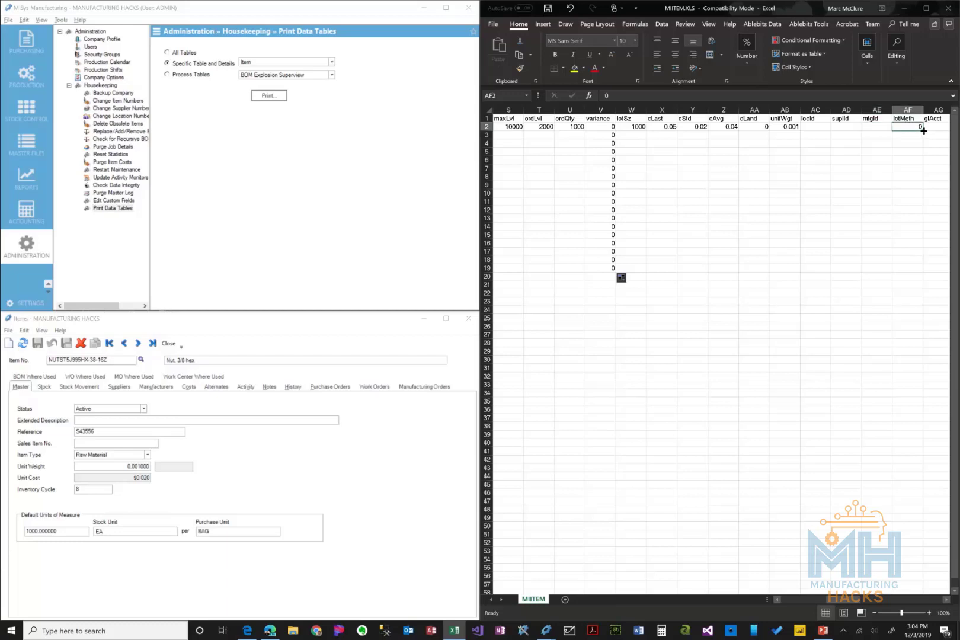
pyautogui.moveTo(924, 131); pyautogui.dragTo(932, 271)
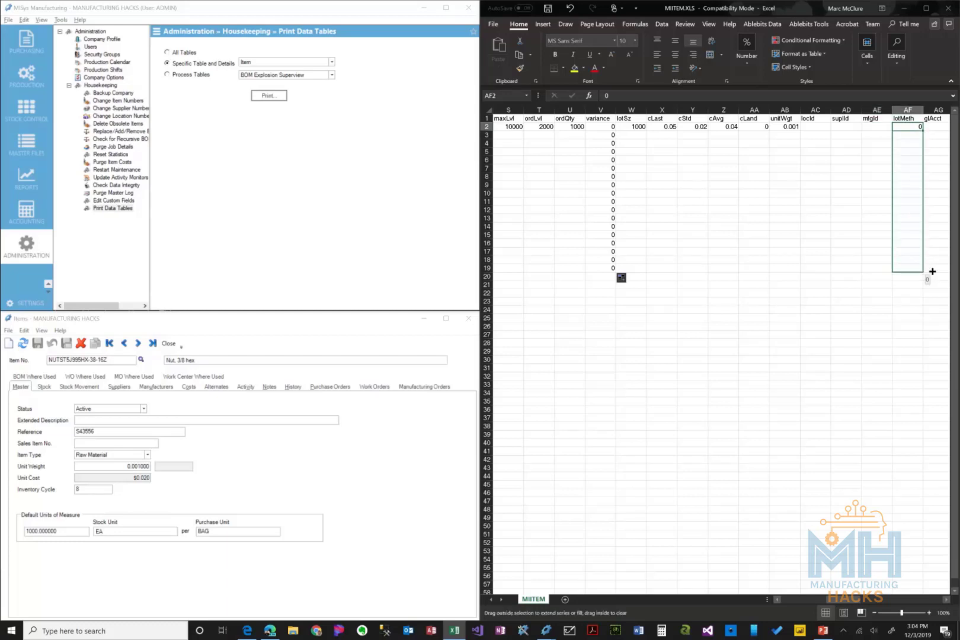
pyautogui.moveTo(933, 272); pyautogui.dragTo(932, 271)
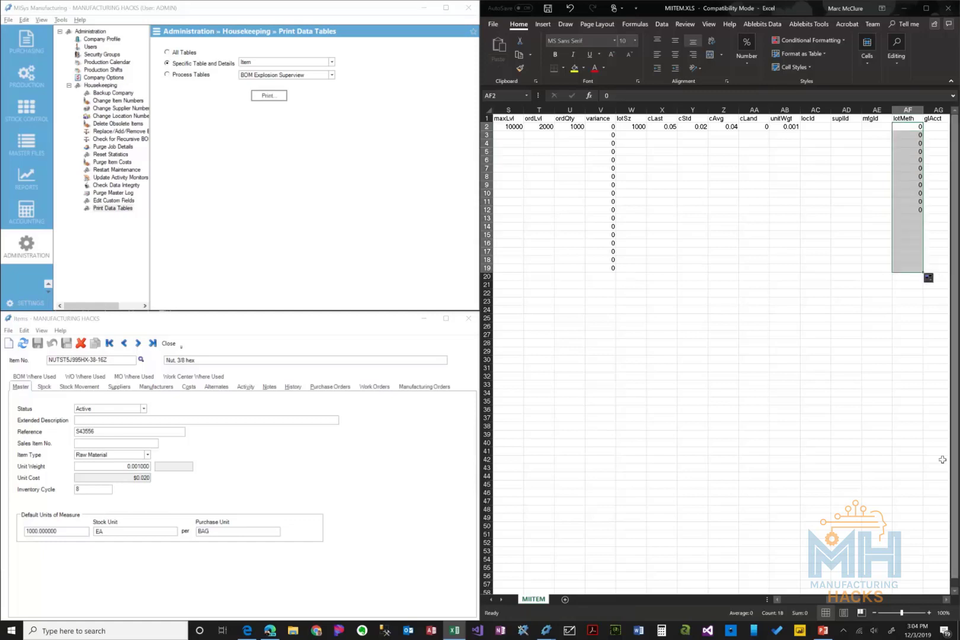
# - Examine the columns beyond lotMeth, from the activity status and function fields through the start and end dates and total quantities
pyautogui.click(945, 600)
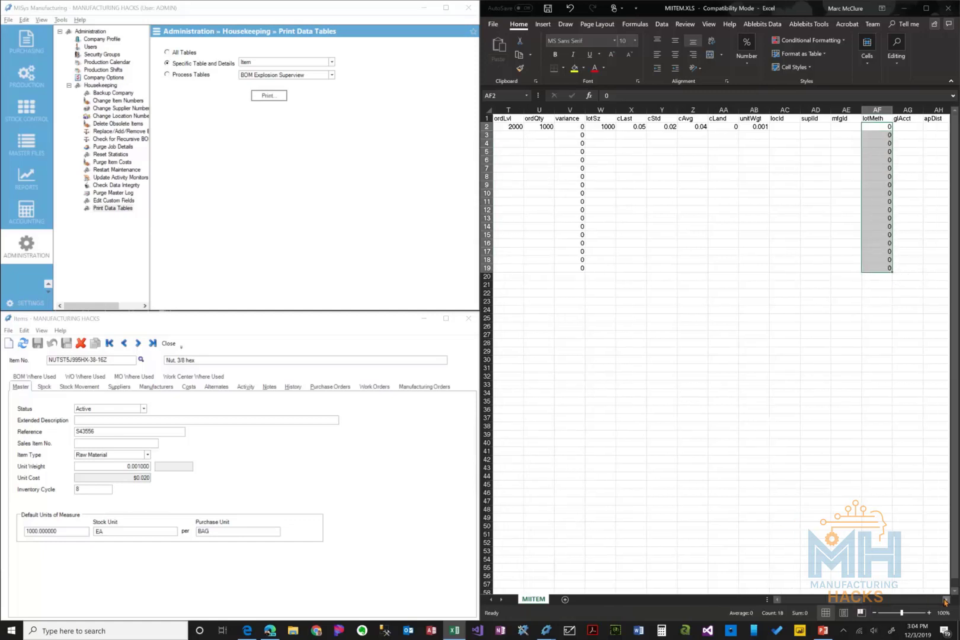
pyautogui.click(945, 599)
pyautogui.click(944, 600)
pyautogui.click(945, 600)
pyautogui.click(944, 600)
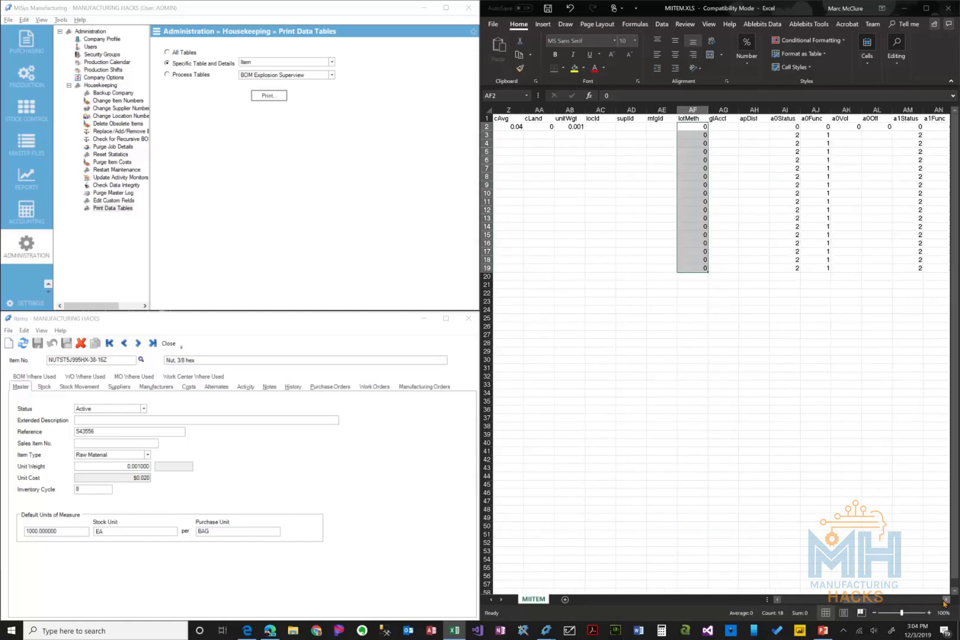
pyautogui.click(944, 600)
pyautogui.click(945, 599)
pyautogui.click(944, 599)
pyautogui.click(945, 600)
pyautogui.click(945, 600)
pyautogui.click(944, 600)
pyautogui.click(945, 600)
pyautogui.click(945, 600)
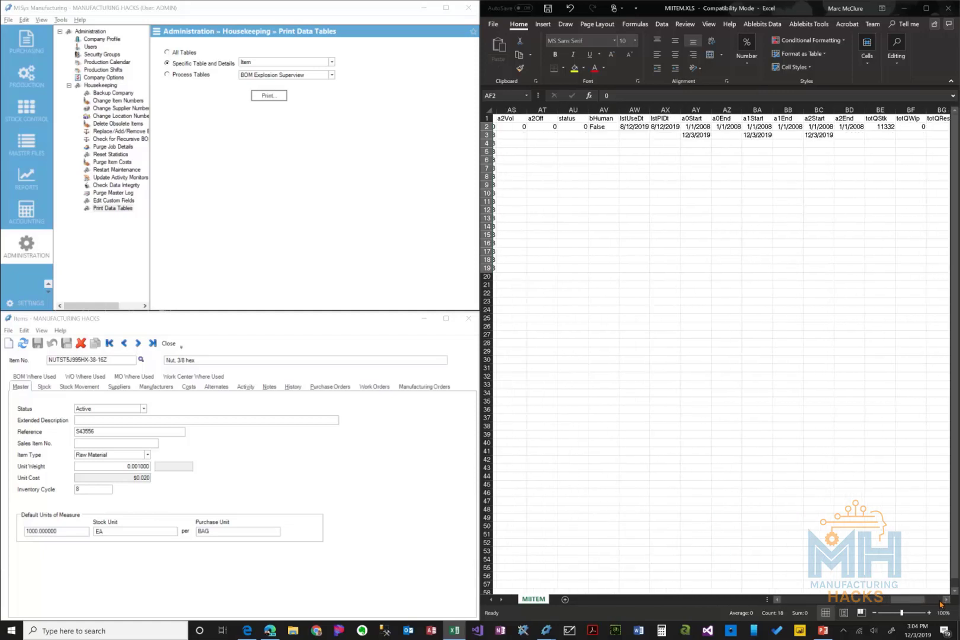
pyautogui.click(777, 599)
pyautogui.click(777, 599)
pyautogui.click(777, 599)
pyautogui.click(777, 600)
pyautogui.click(777, 600)
pyautogui.click(777, 600)
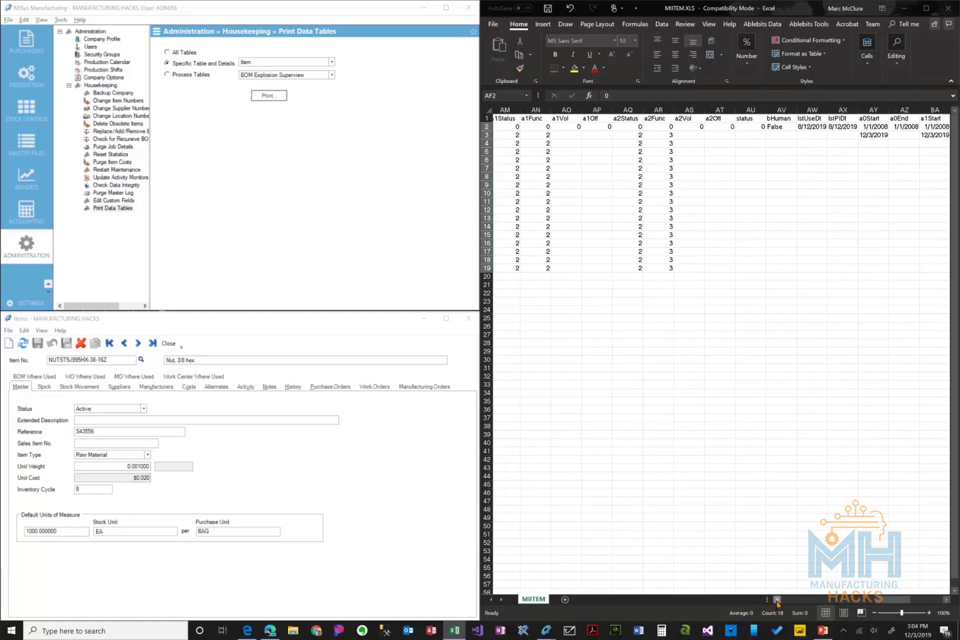
pyautogui.click(777, 600)
pyautogui.click(777, 600)
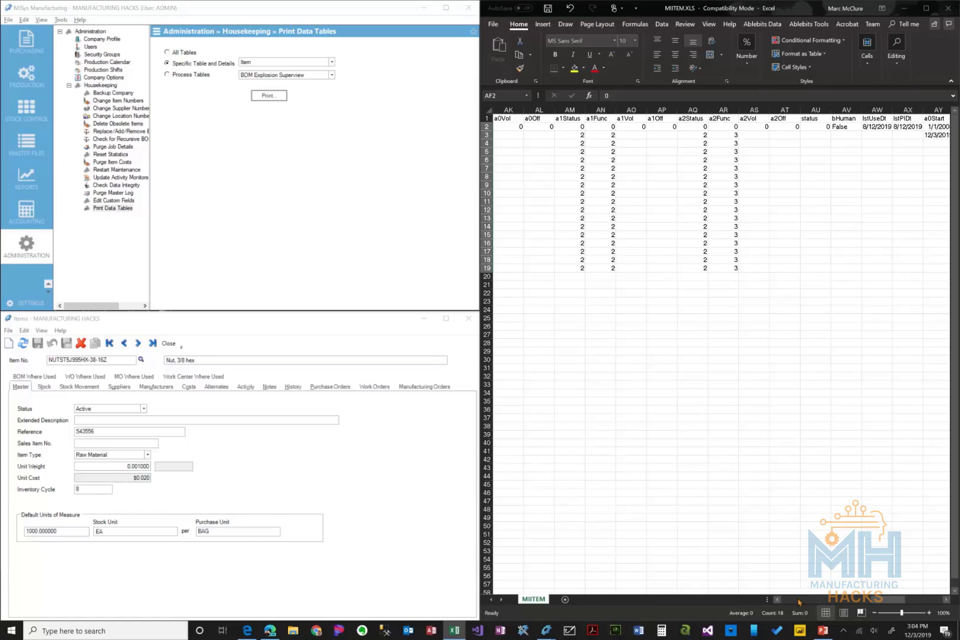
pyautogui.click(777, 600)
pyautogui.click(778, 599)
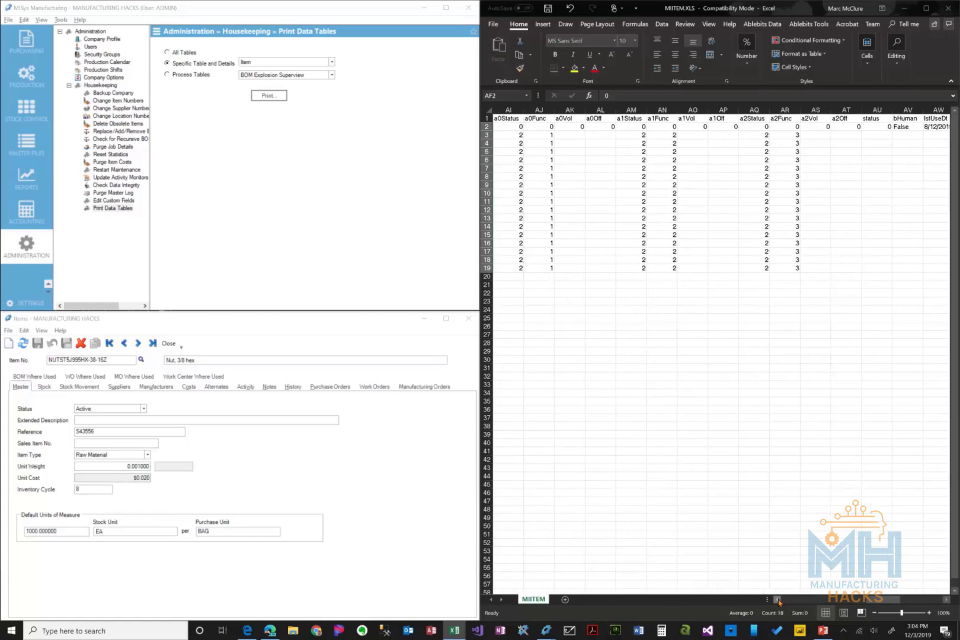
pyautogui.click(777, 599)
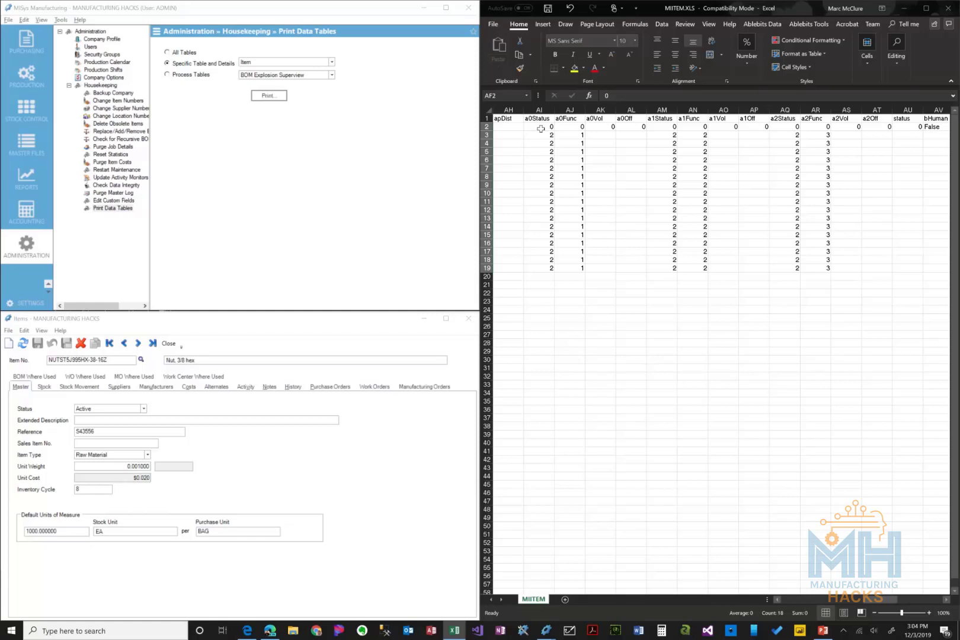
# - Set a0Status to 2 and a0Func to 1 in row 2
pyautogui.click(539, 127)
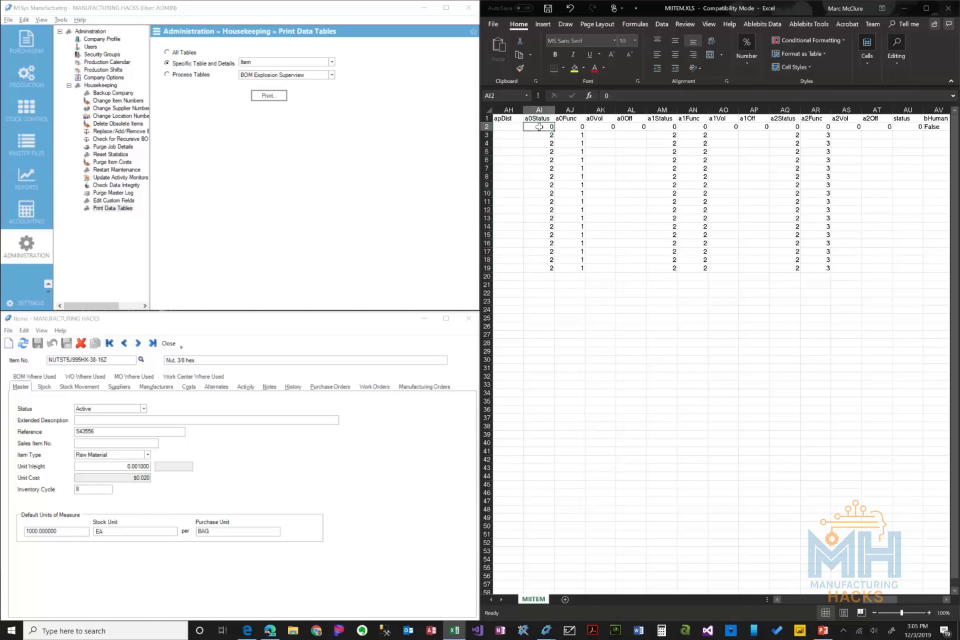
pyautogui.write('2')
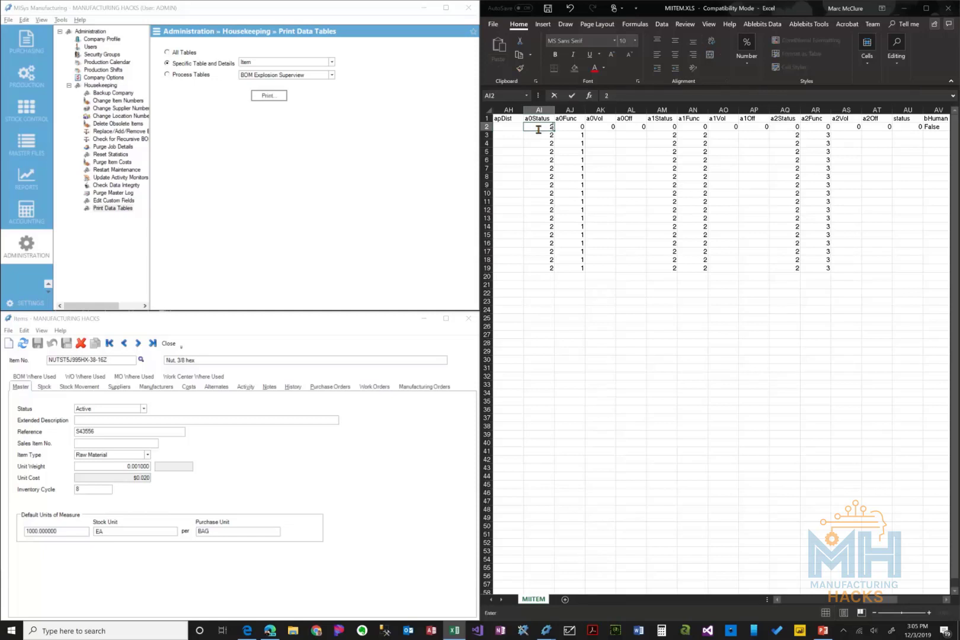
pyautogui.press('Tab')
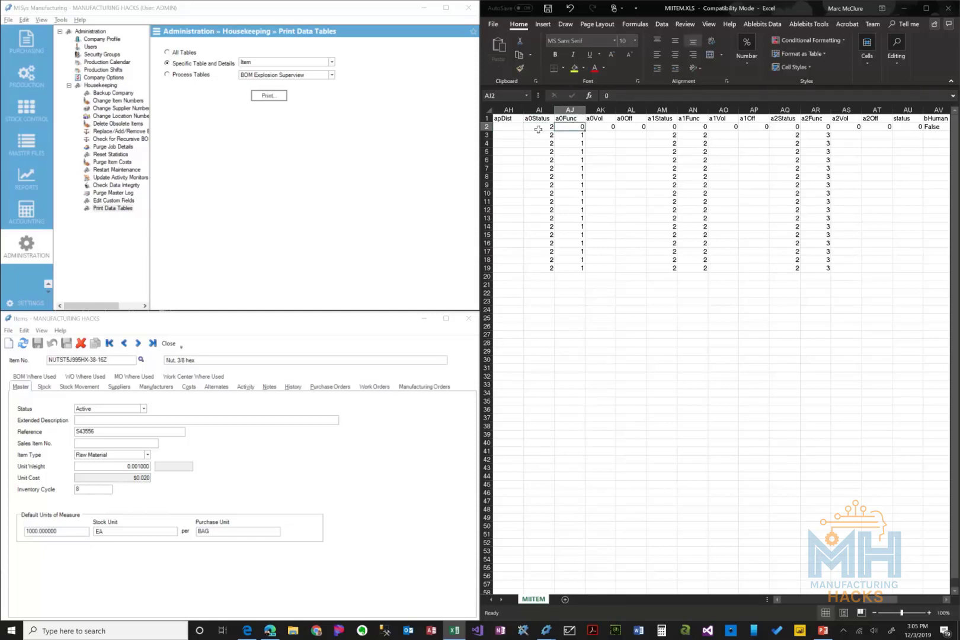
pyautogui.write('1')
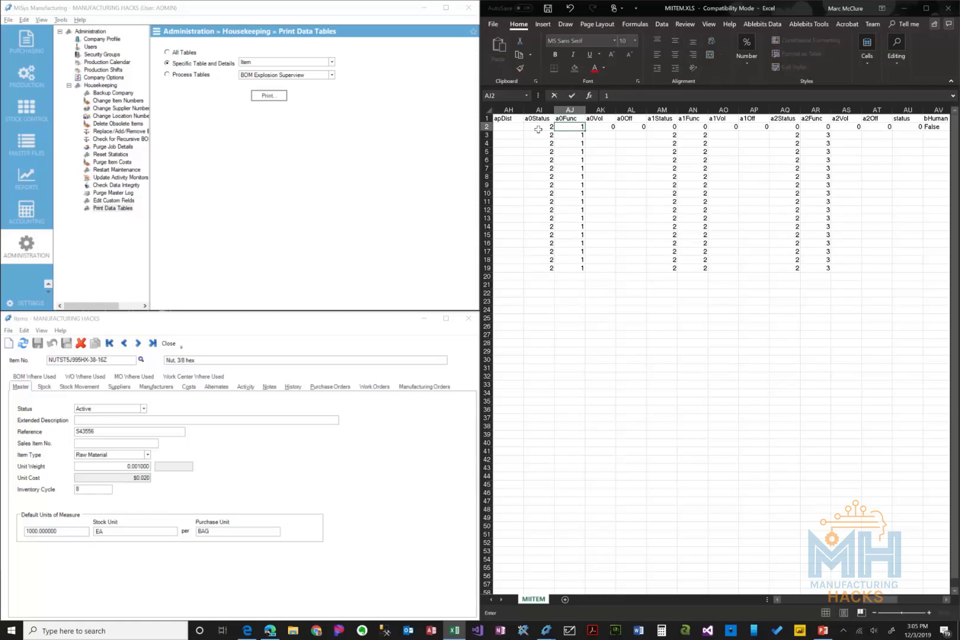
pyautogui.press('Tab')
# - Set a1Status to 2 and a1Func to 2 in row 2
pyautogui.press('Tab')
pyautogui.press('Tab')
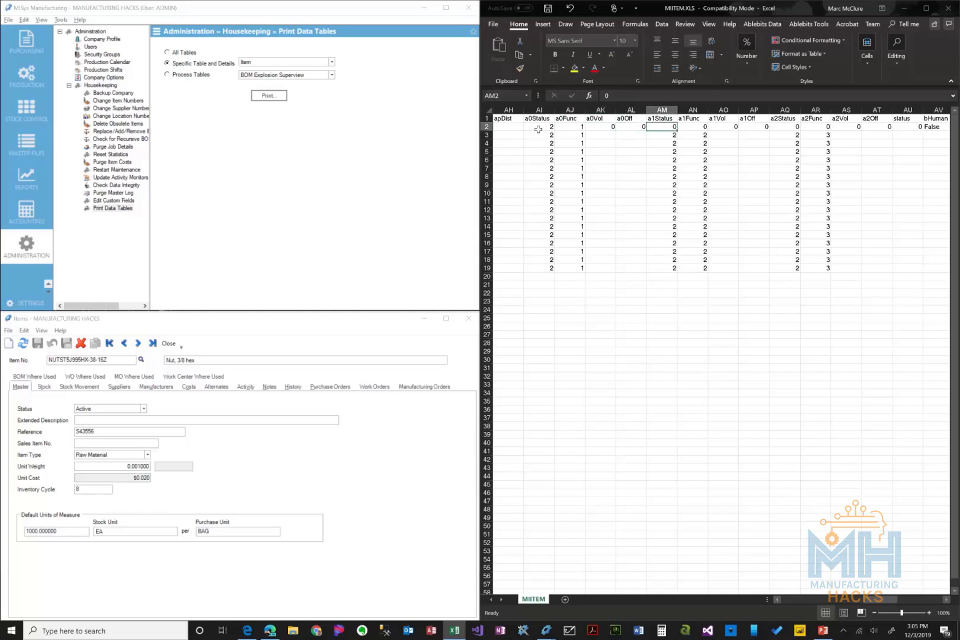
pyautogui.write('2')
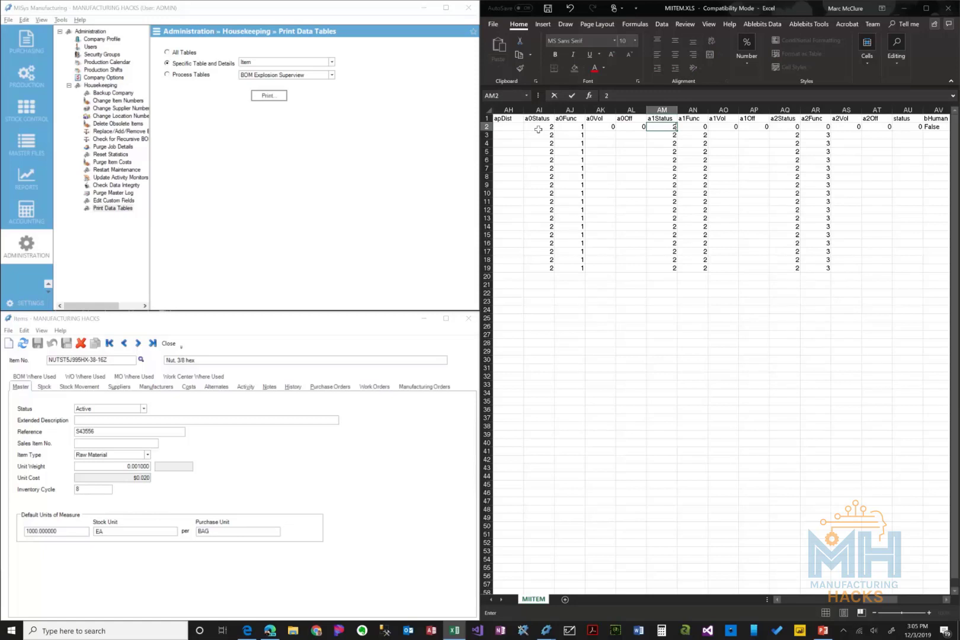
pyautogui.press('Tab')
pyautogui.write('2')
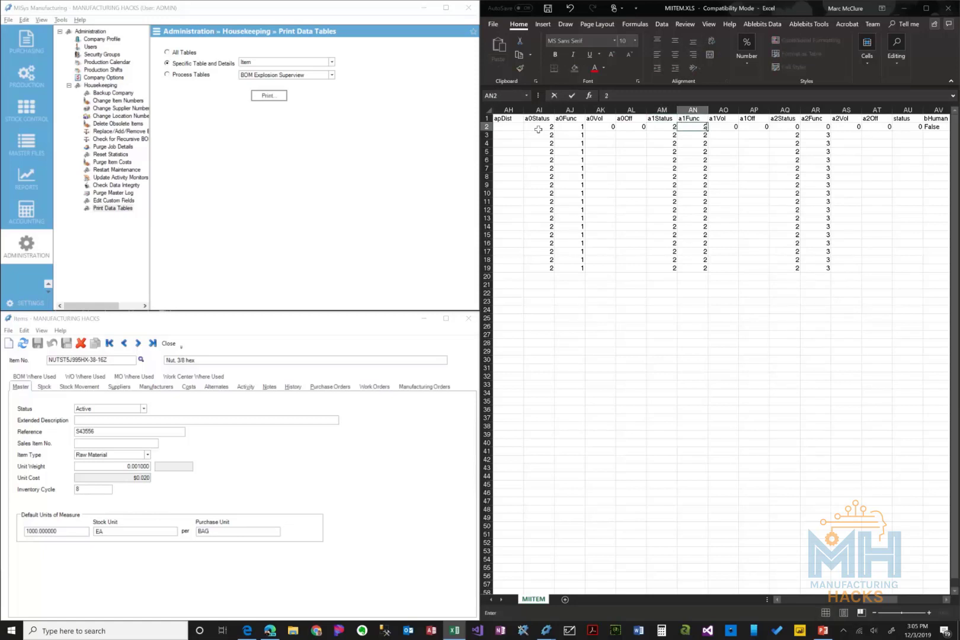
pyautogui.press('Tab')
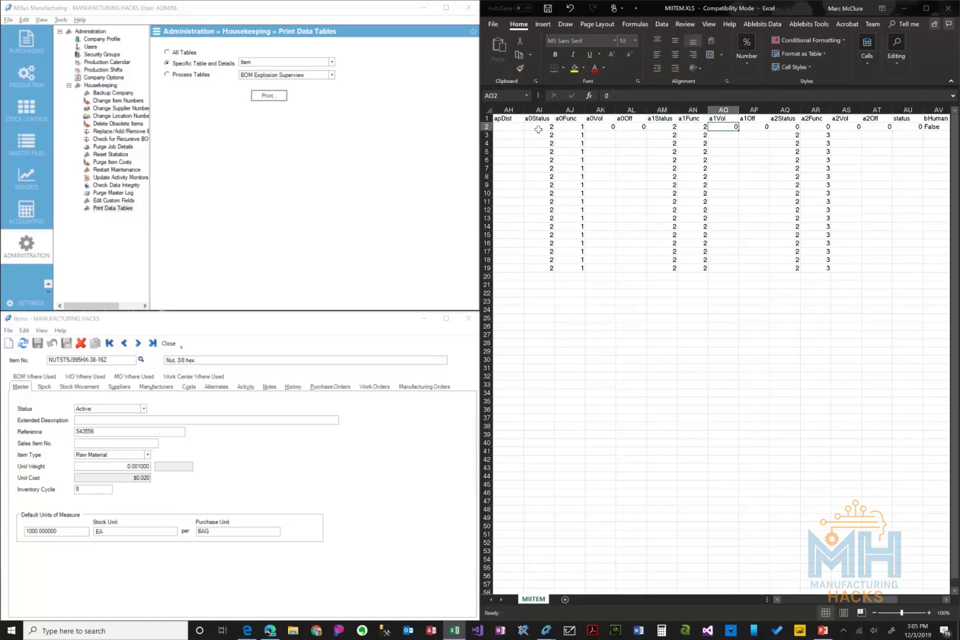
# - Set a2Status to 2 and a2Func to 3 in row 2
pyautogui.press('Tab')
pyautogui.press('Tab')
pyautogui.write('2')
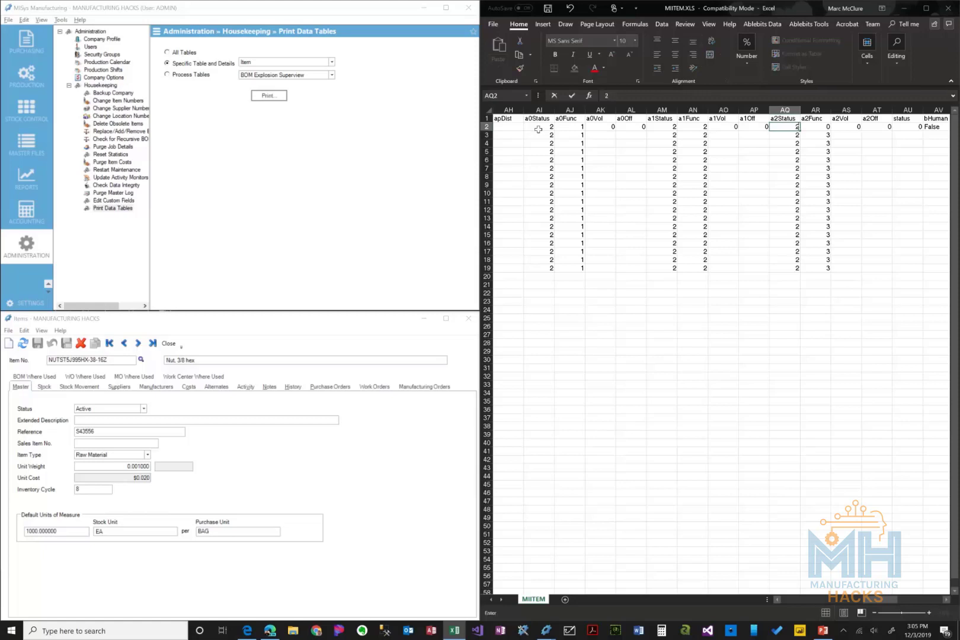
pyautogui.press('Tab')
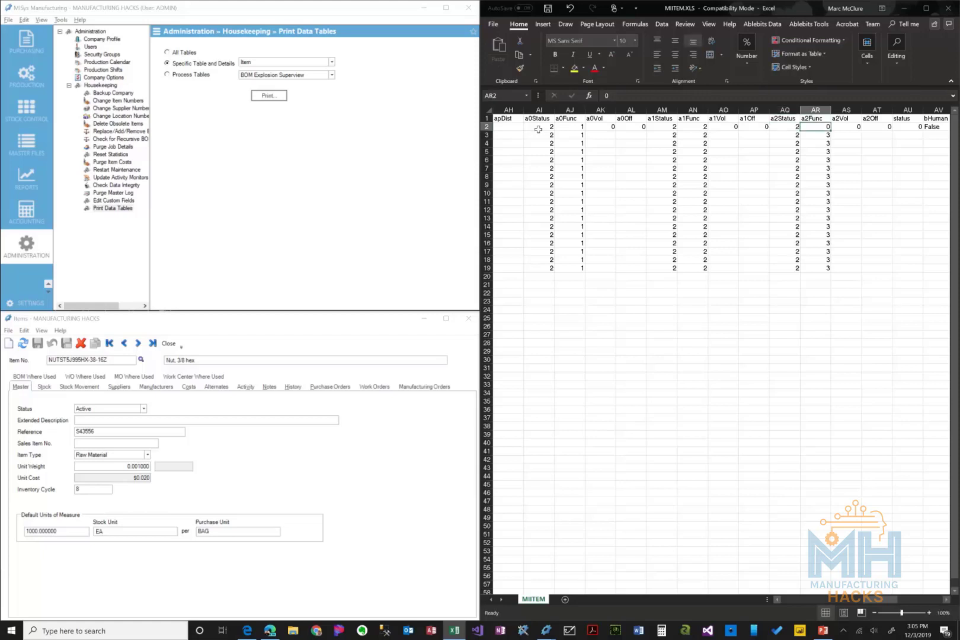
pyautogui.write('3')
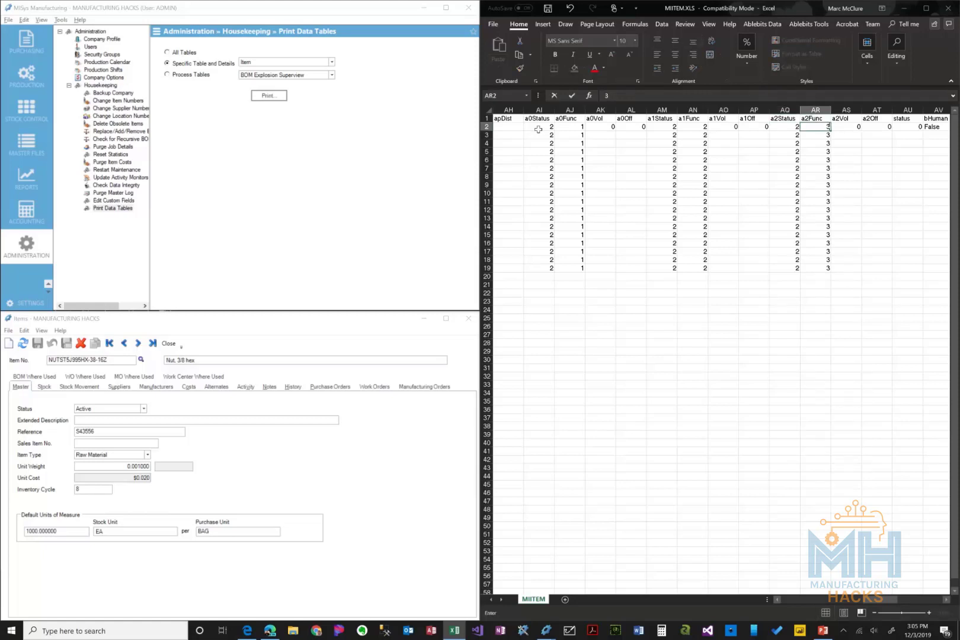
pyautogui.press('Tab')
pyautogui.press('Tab')
pyautogui.press('Tab')
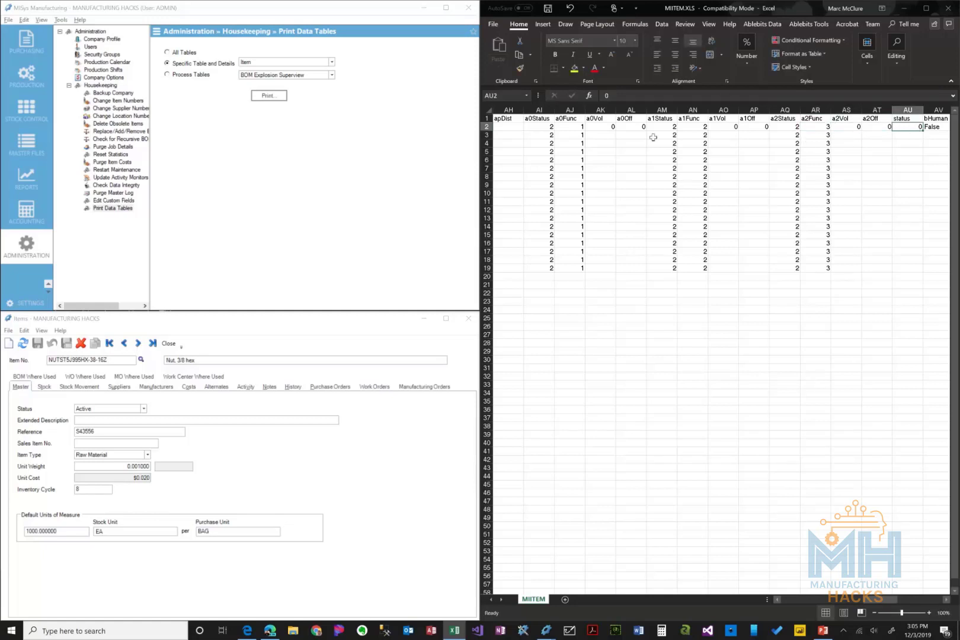
# - Fill the 0 values of a0Vol, a0Off, a1Vol and a1Off from row 2 down to row 19
pyautogui.click(604, 132)
pyautogui.moveTo(605, 127); pyautogui.dragTo(640, 271)
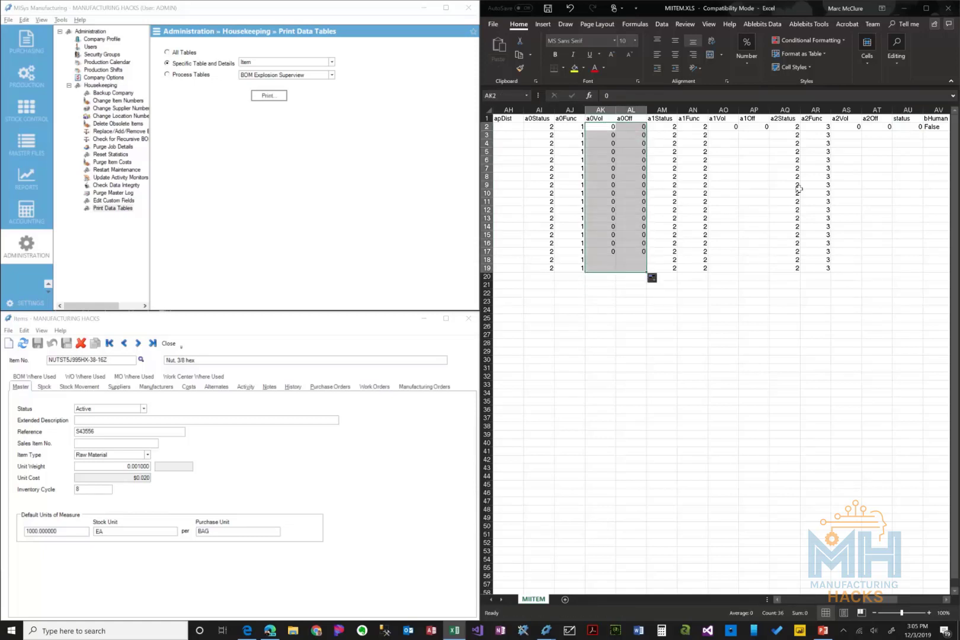
pyautogui.moveTo(734, 127); pyautogui.dragTo(773, 271)
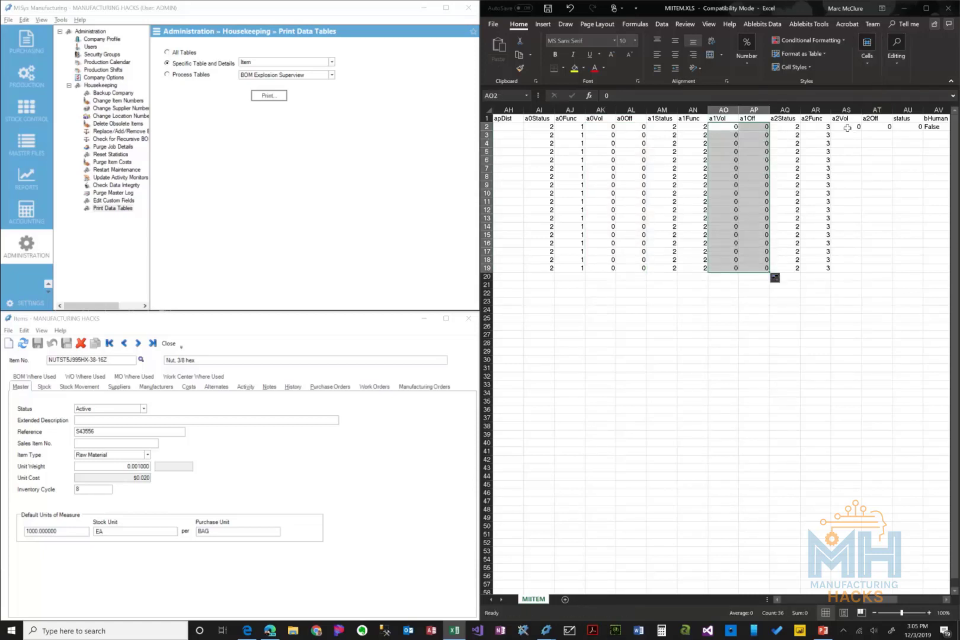
# - Select a2Vol through bHuman in row 2 and check the monitor, status and human resource fields in the MISys Item data table report
pyautogui.moveTo(849, 127); pyautogui.dragTo(922, 133)
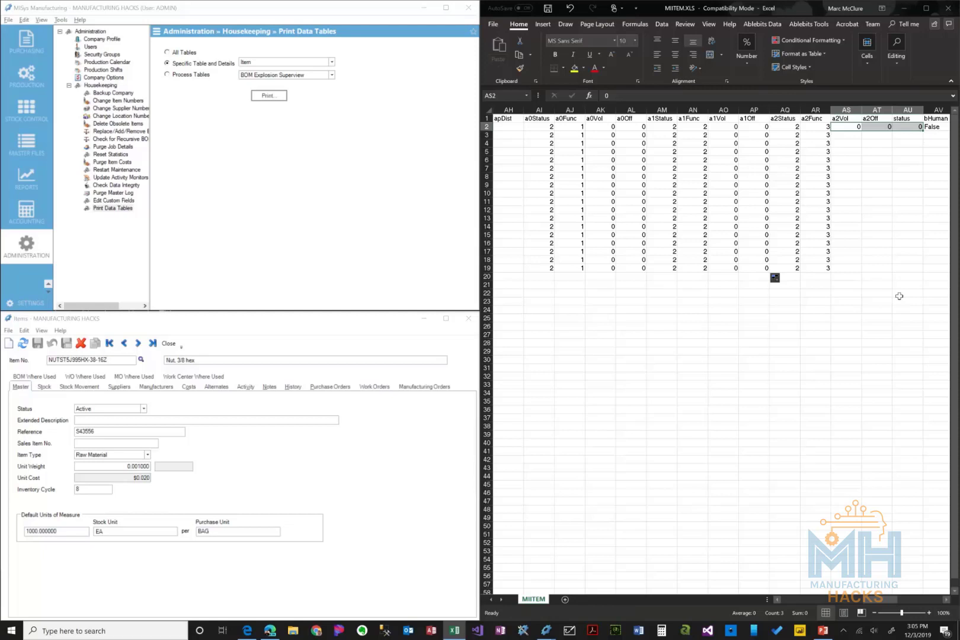
pyautogui.hotkey('shift', 'Right')
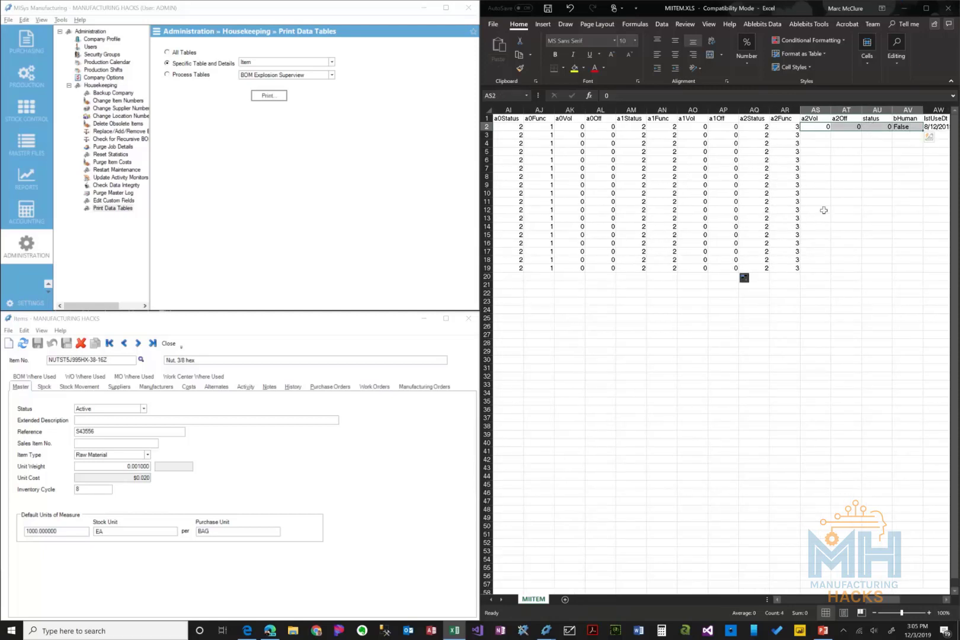
pyautogui.hotkey('alt', 'Tab')
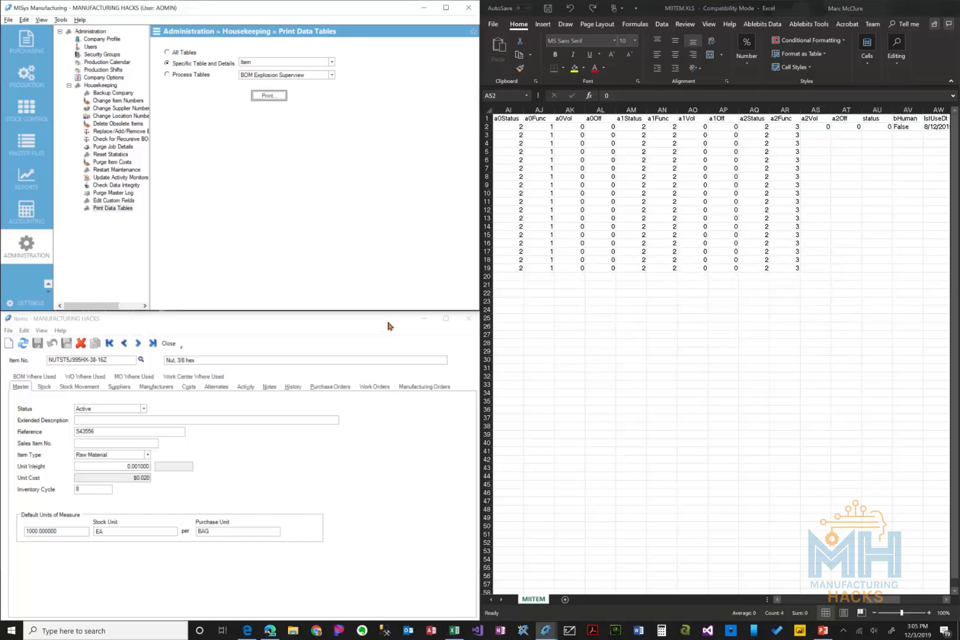
pyautogui.hotkey('alt', 'Tab')
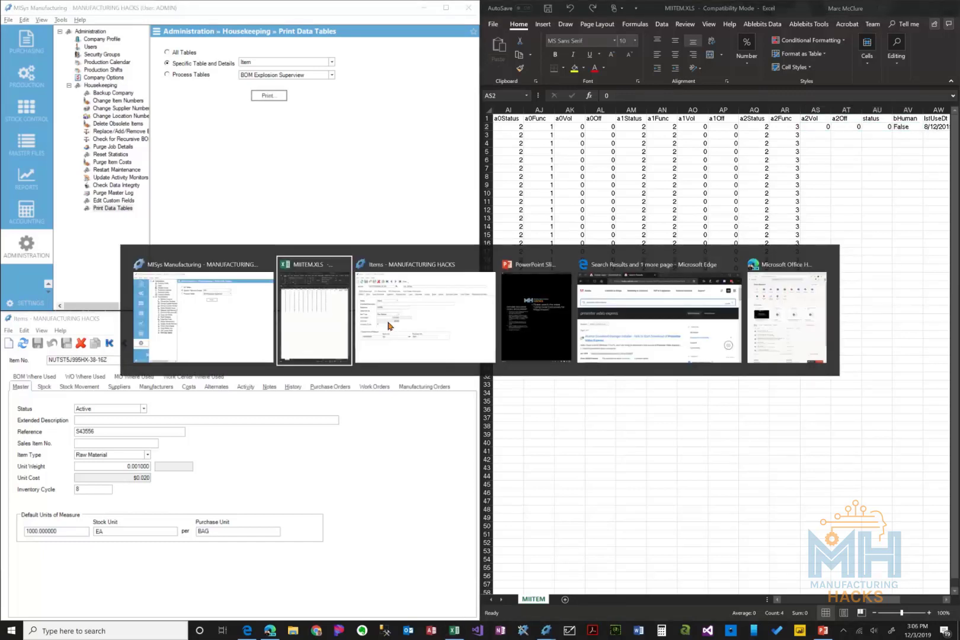
pyautogui.hotkey('alt', 'Tab')
pyautogui.hotkey('alt', 'Tab')
pyautogui.hotkey('alt', 'Tab')
pyautogui.hotkey('alt', 'Tab')
pyautogui.hotkey('alt', 'Tab')
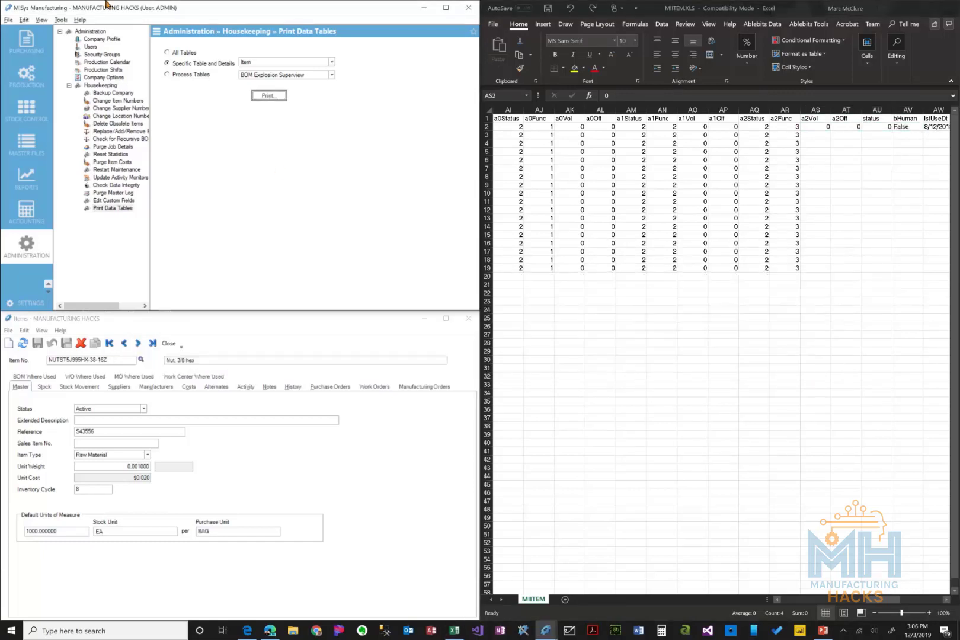
pyautogui.click(267, 95)
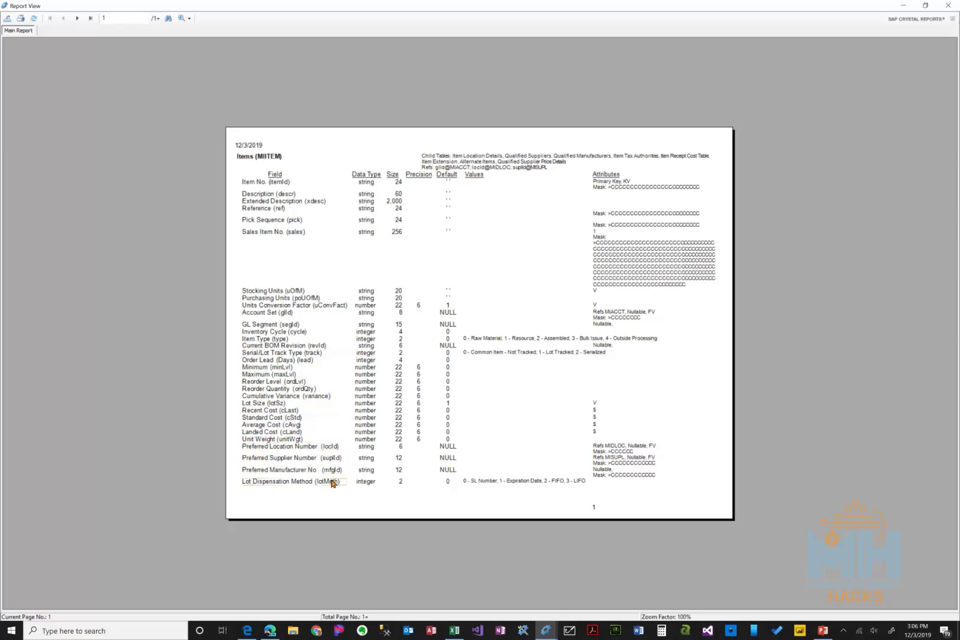
pyautogui.click(77, 18)
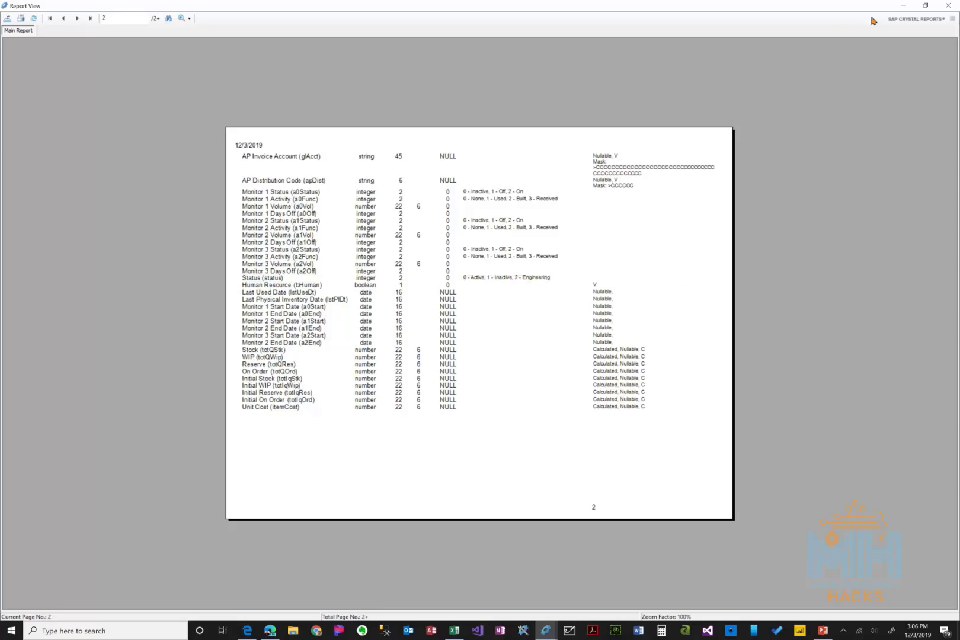
pyautogui.click(948, 5)
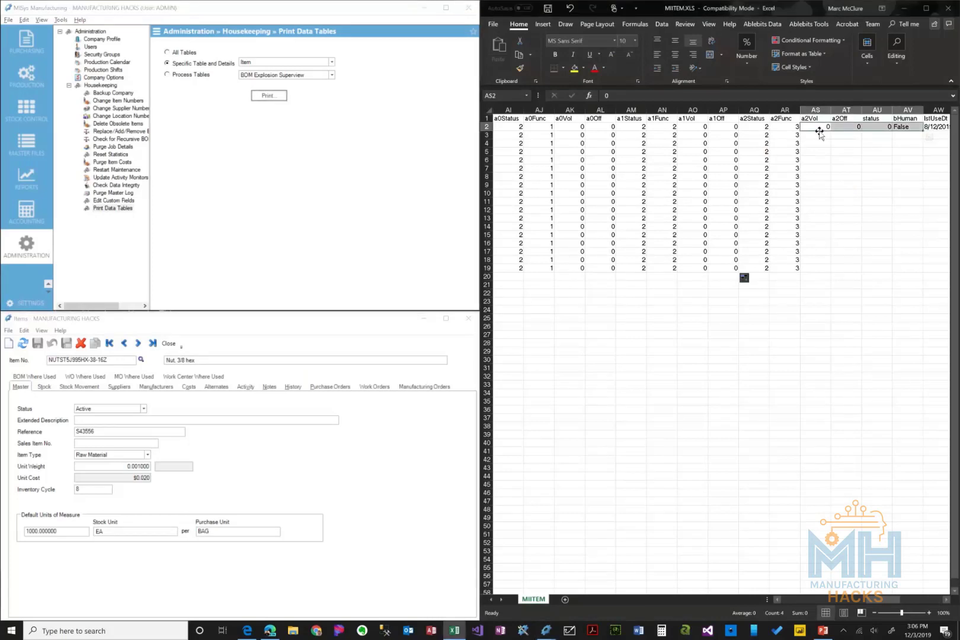
# - Fill the a2Vol, a2Off, status and bHuman values from AS2:AV2 down to row 19
pyautogui.hotkey('shift', 'Right')
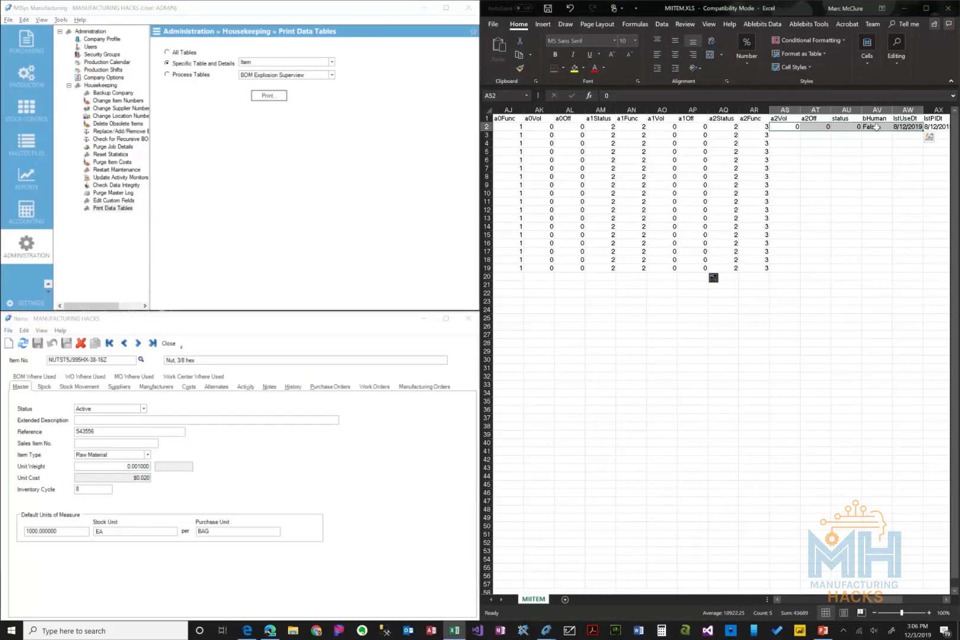
pyautogui.hotkey('shift', 'Left')
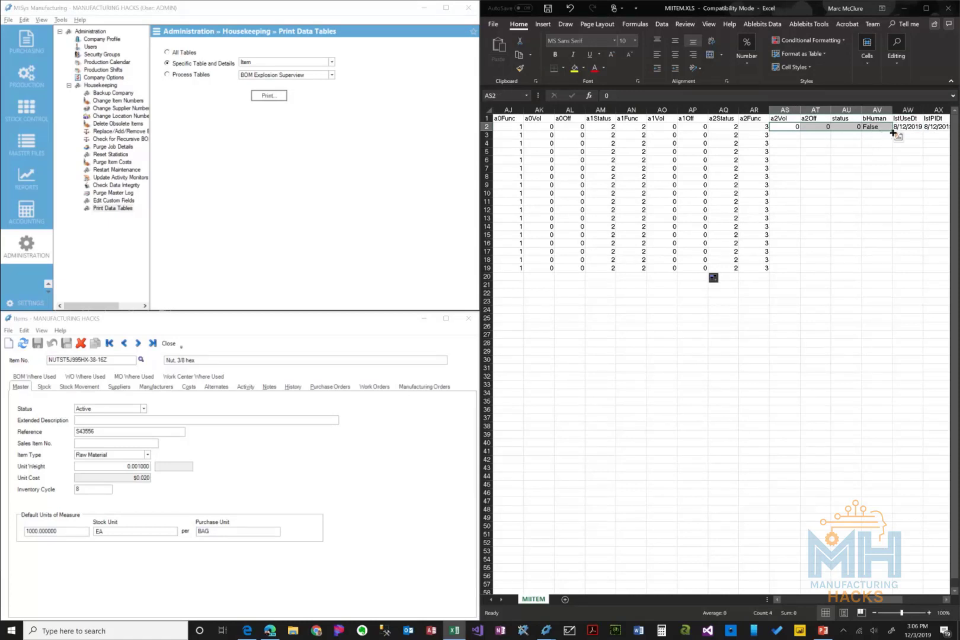
pyautogui.moveTo(893, 133); pyautogui.dragTo(889, 272)
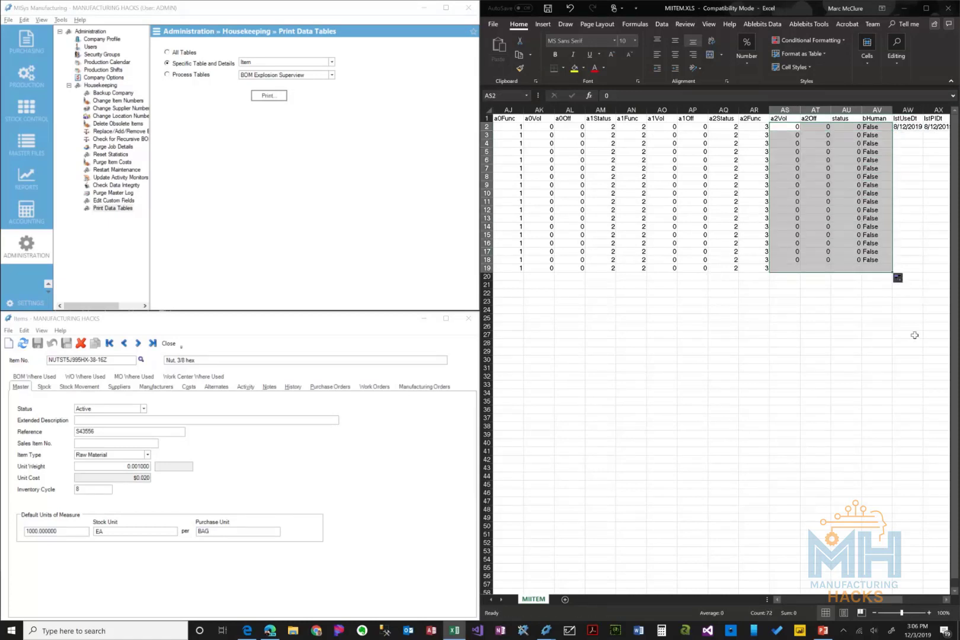
# - Examine the last used and last physical inventory dates and the monitor start and end dates in rows 2 and 3
pyautogui.click(916, 126)
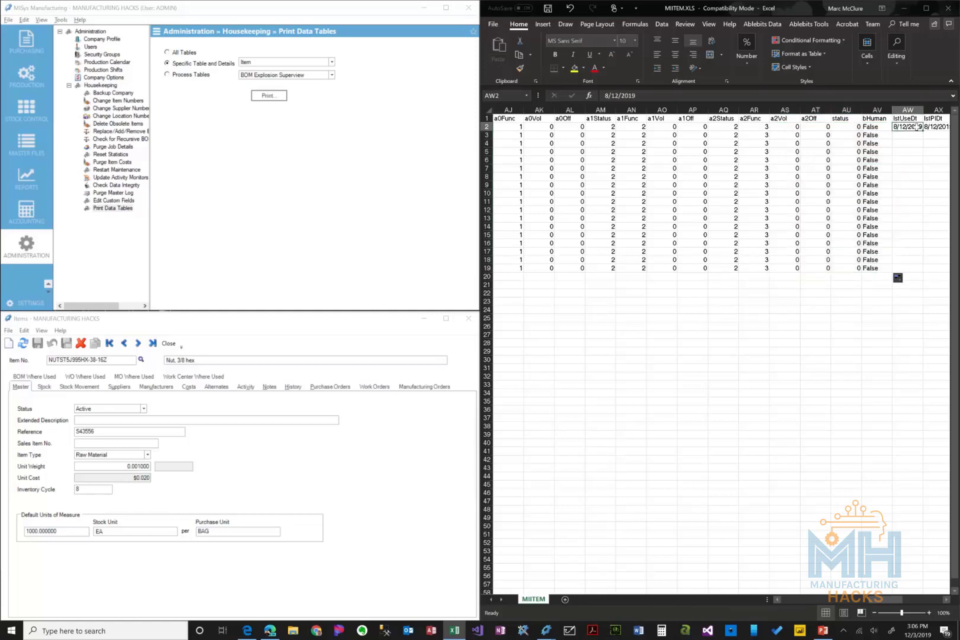
pyautogui.click(947, 600)
pyautogui.click(947, 599)
pyautogui.click(947, 600)
pyautogui.click(947, 600)
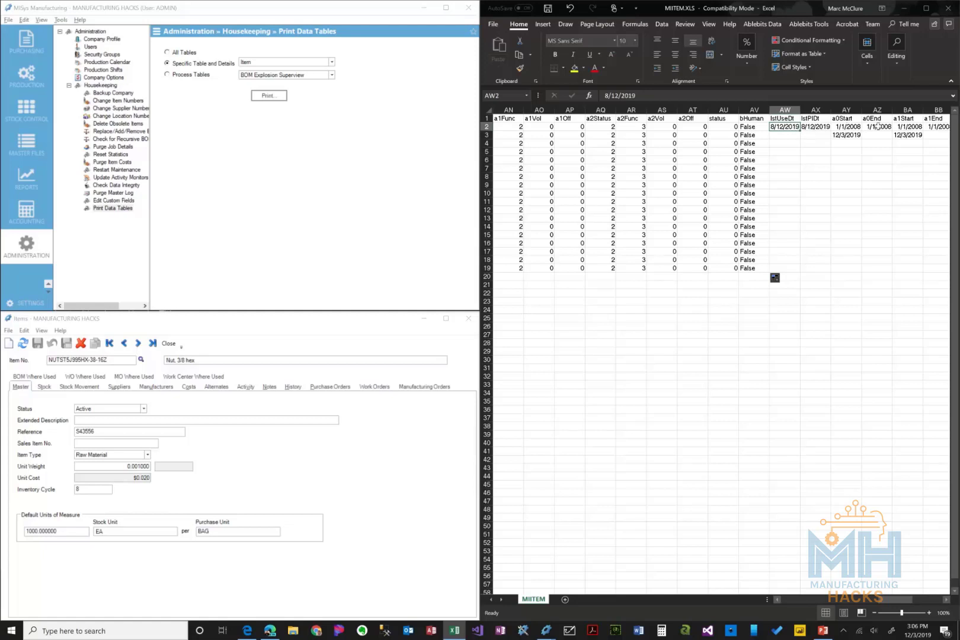
pyautogui.click(852, 136)
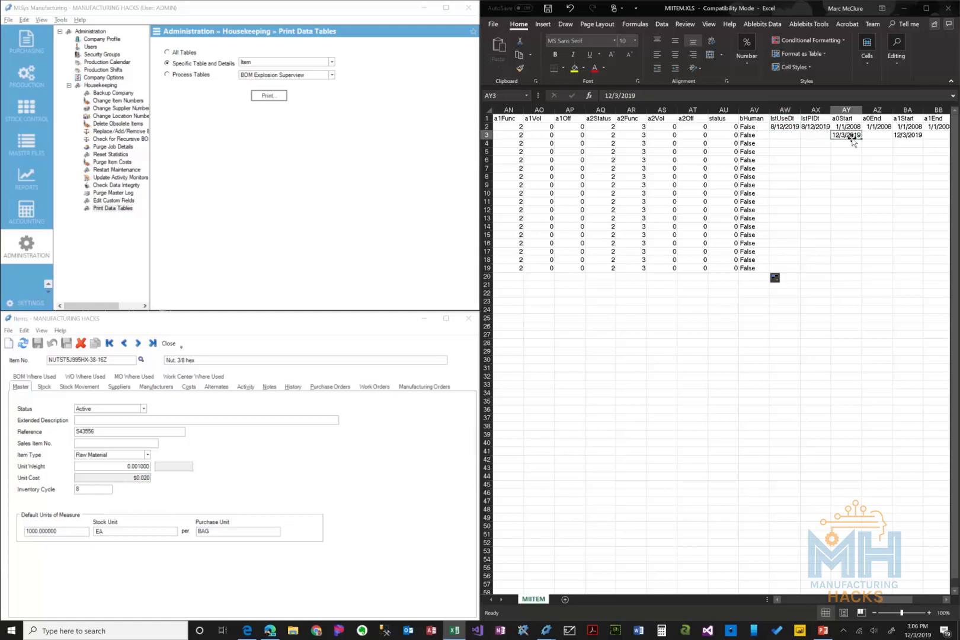
pyautogui.click(945, 599)
pyautogui.click(946, 599)
pyautogui.click(946, 599)
pyautogui.click(946, 599)
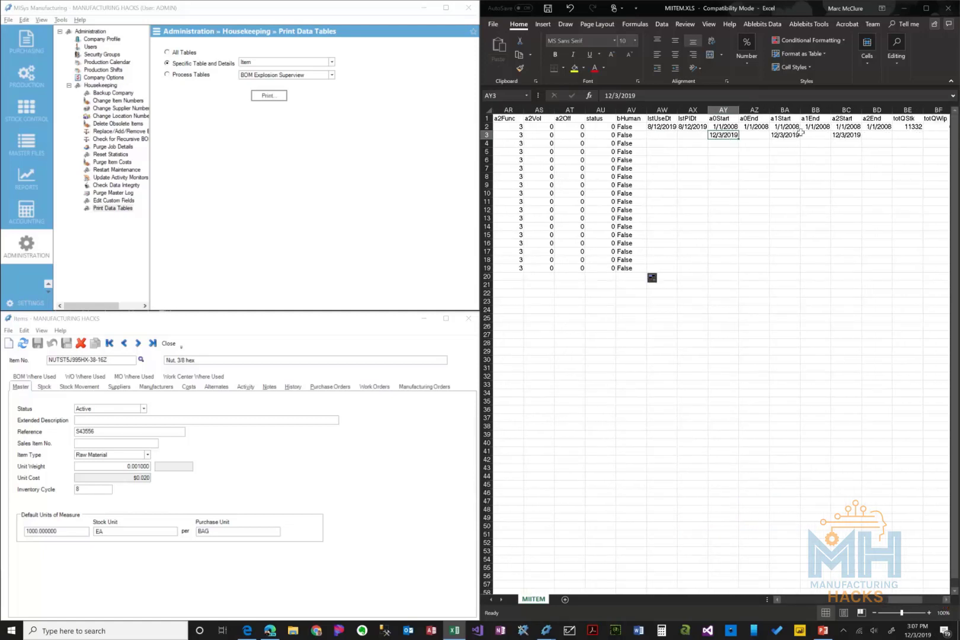
pyautogui.click(731, 127)
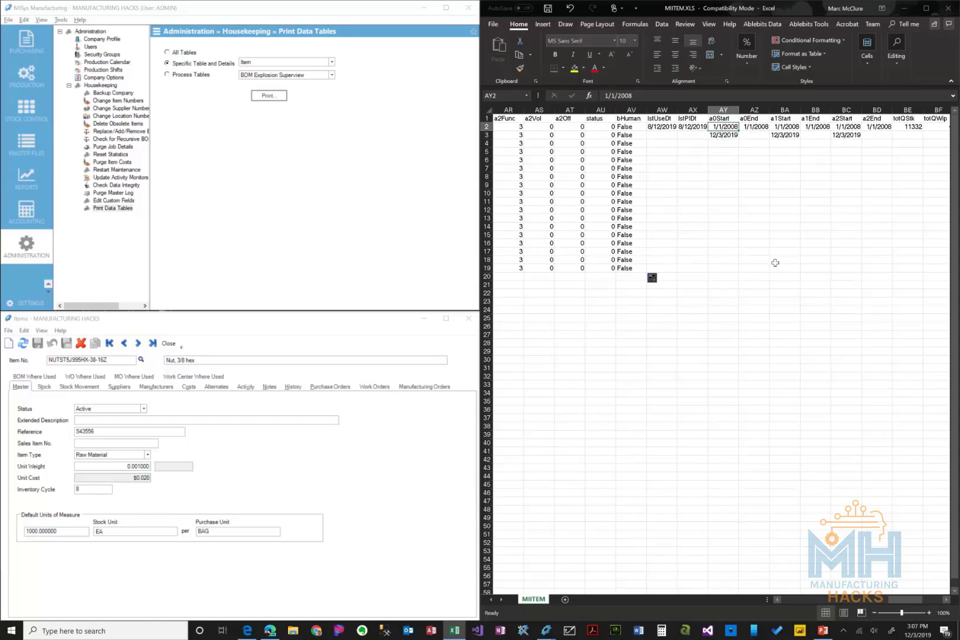
# - Copy the date 12/3/2019 from AY3 into the a0Start and a1Start cells of row 2
pyautogui.click(735, 135)
pyautogui.hotkey('ctrl', 'c')
pyautogui.press('Up')
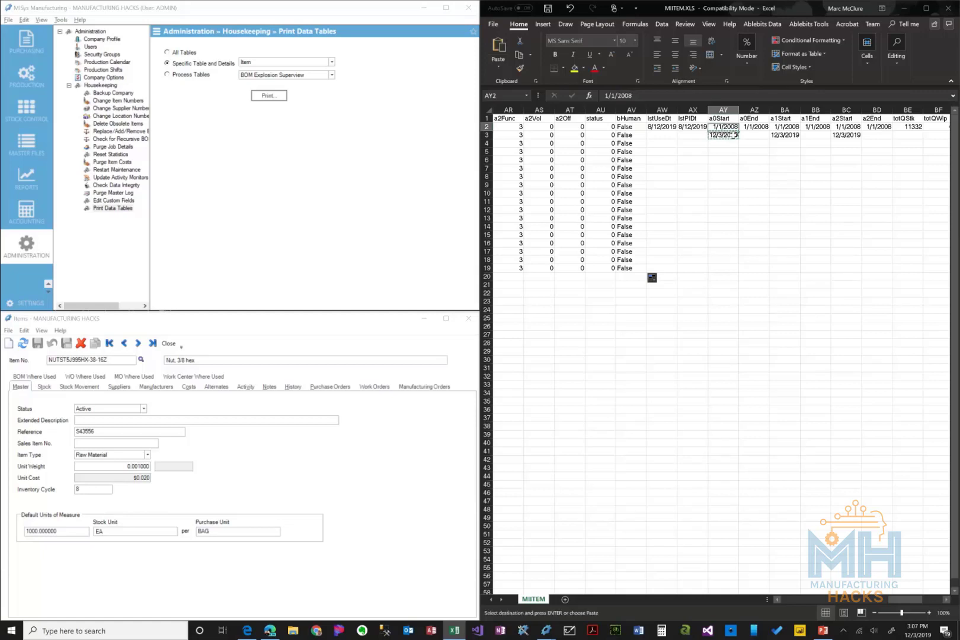
pyautogui.hotkey('ctrl', 'v')
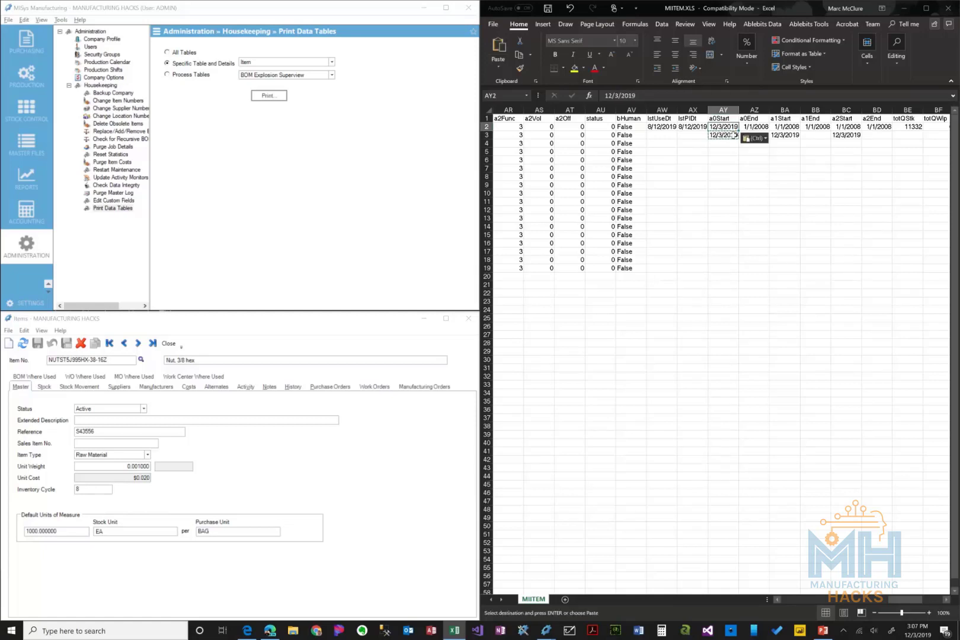
pyautogui.press('Right')
pyautogui.press('Right')
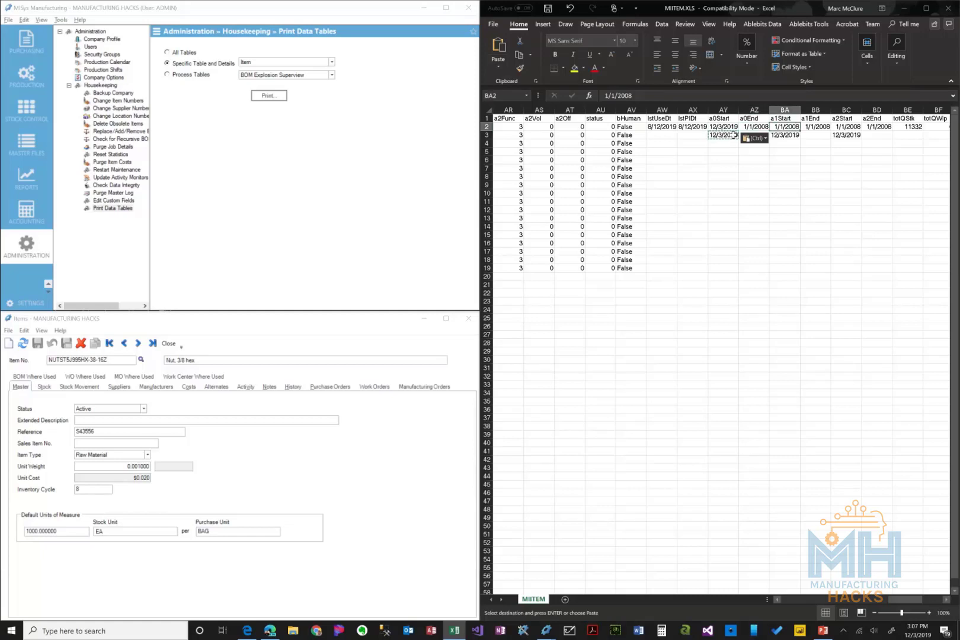
pyautogui.hotkey('ctrl', 'v')
# - Clear the a0End and a1End dates in row 2
pyautogui.press('Left')
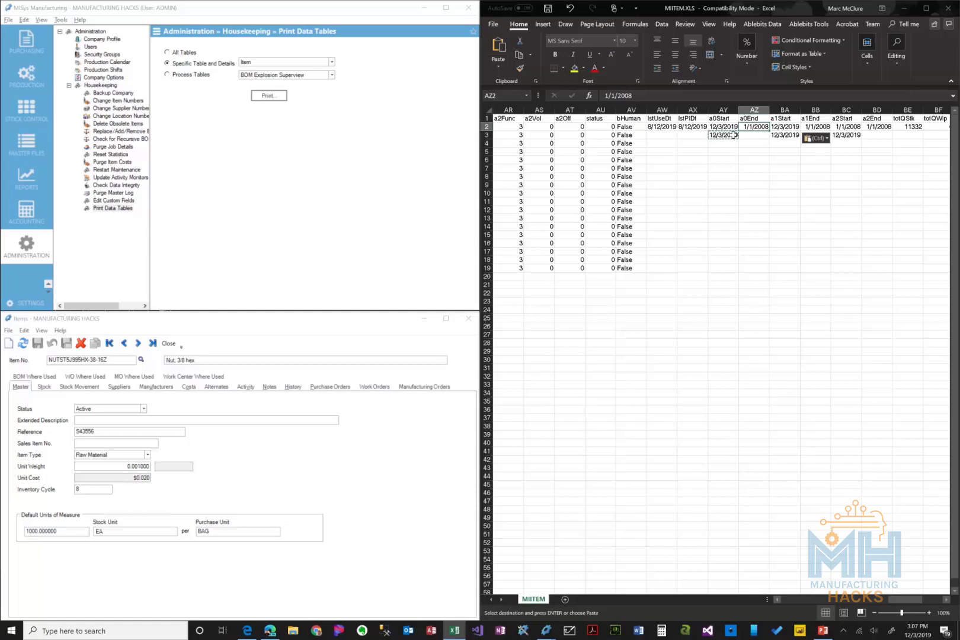
pyautogui.press('Escape')
pyautogui.press('Delete')
pyautogui.press('Right')
pyautogui.press('Right')
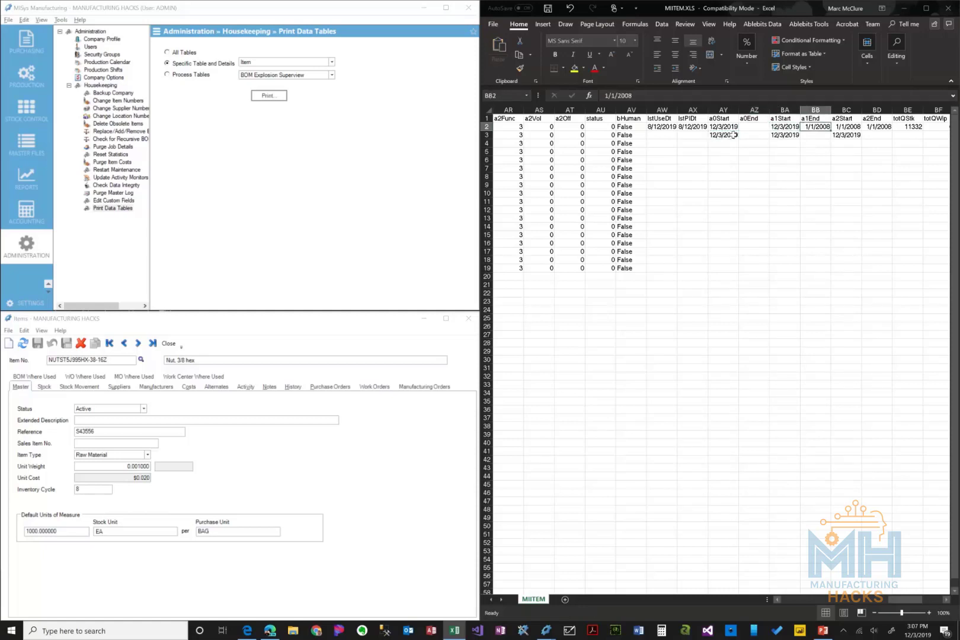
pyautogui.press('Delete')
# - Copy 12/3/2019 from BC3 into the a2Start cell of row 2 and clear the a2End date beside it
pyautogui.press('Right')
pyautogui.press('Right')
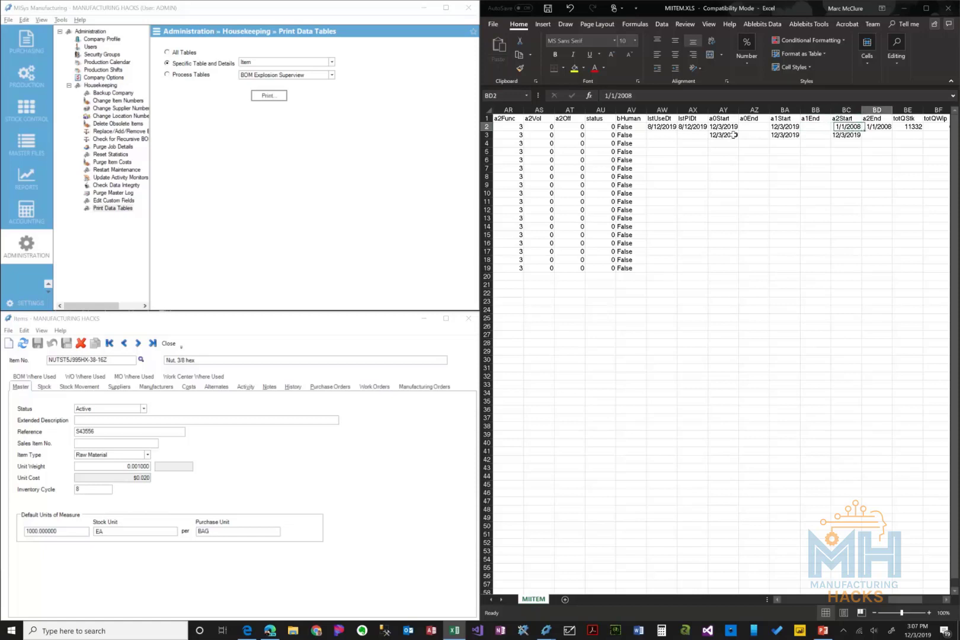
pyautogui.press('Left')
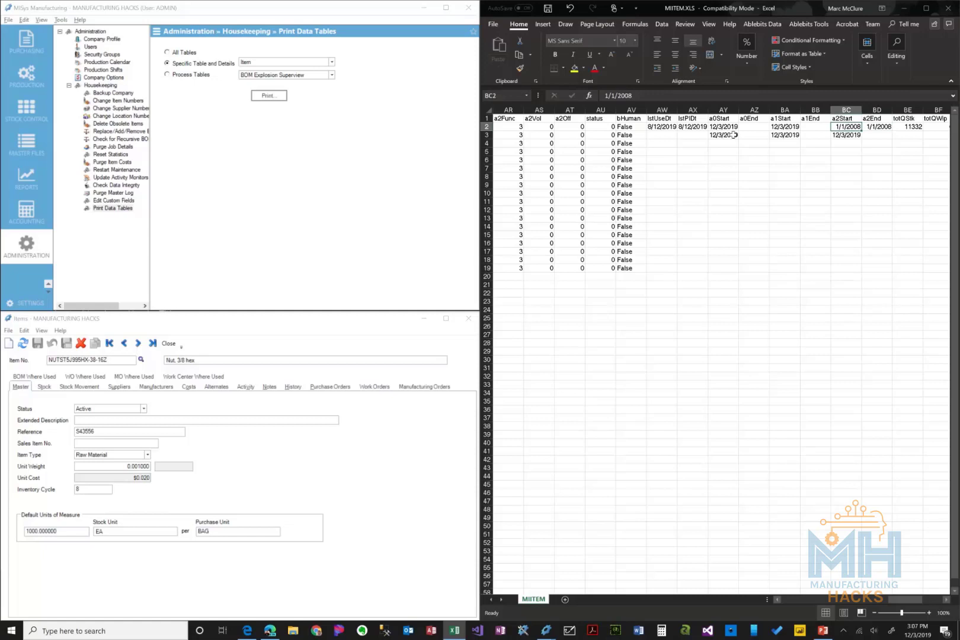
pyautogui.press('Down')
pyautogui.hotkey('ctrl', 'c')
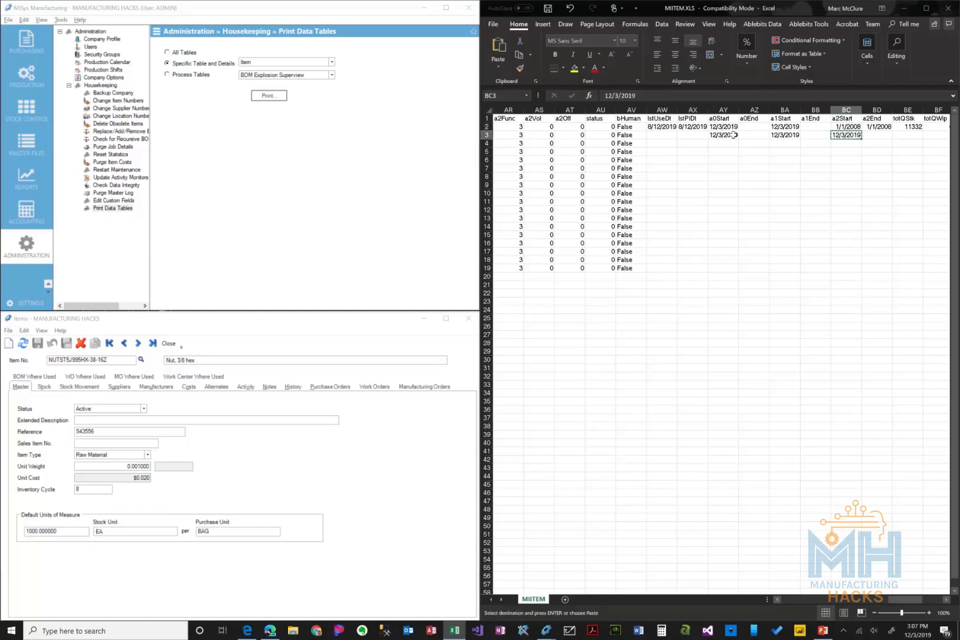
pyautogui.press('Up')
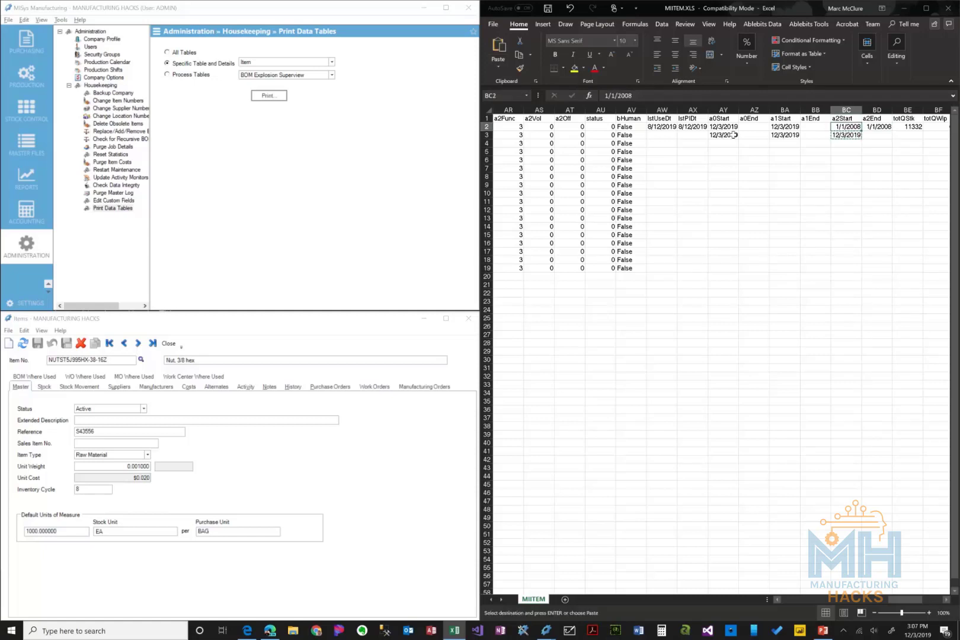
pyautogui.hotkey('ctrl', 'v')
pyautogui.press('Right')
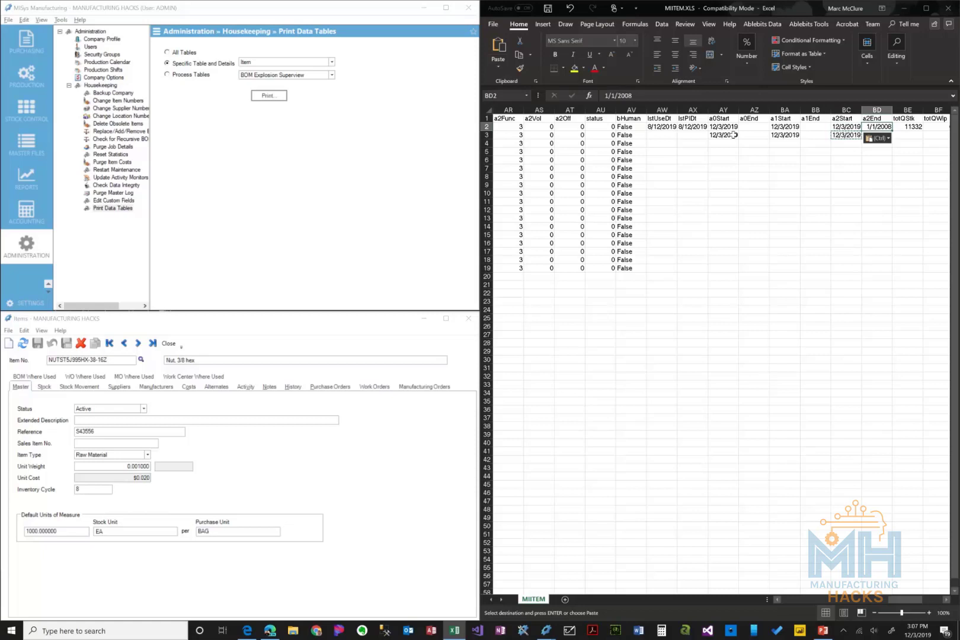
pyautogui.press('Delete')
# - Examine the total quantity columns of row 2, from totQStk through totIqOrd
pyautogui.press('Right')
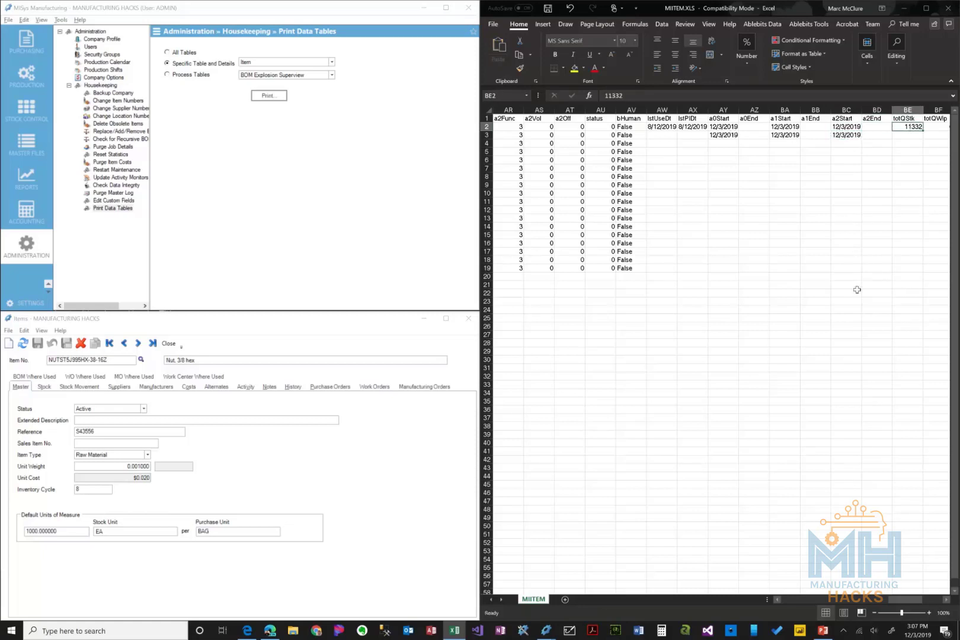
pyautogui.press('Right')
pyautogui.press('Right')
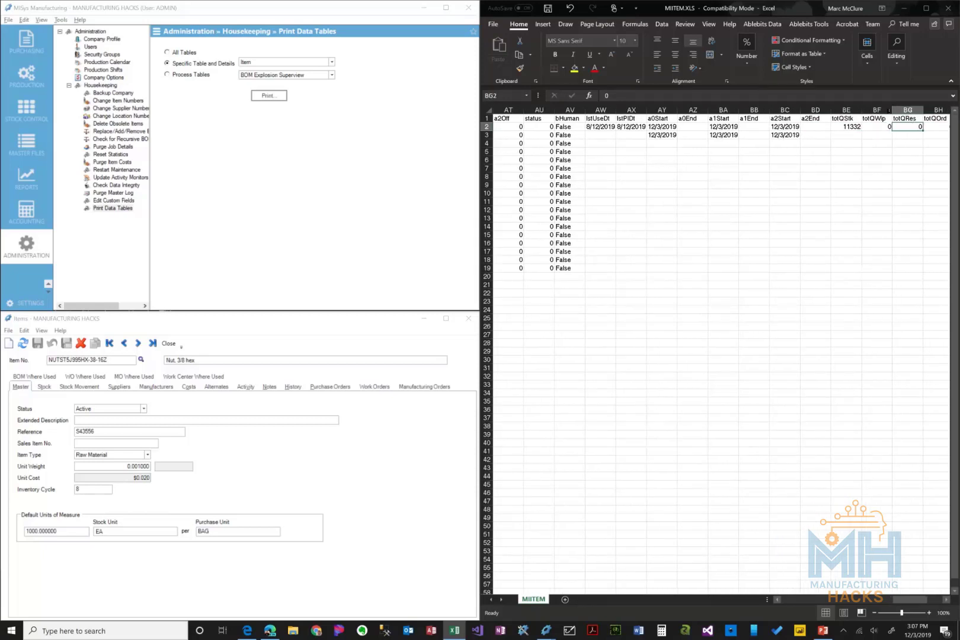
pyautogui.press('Right')
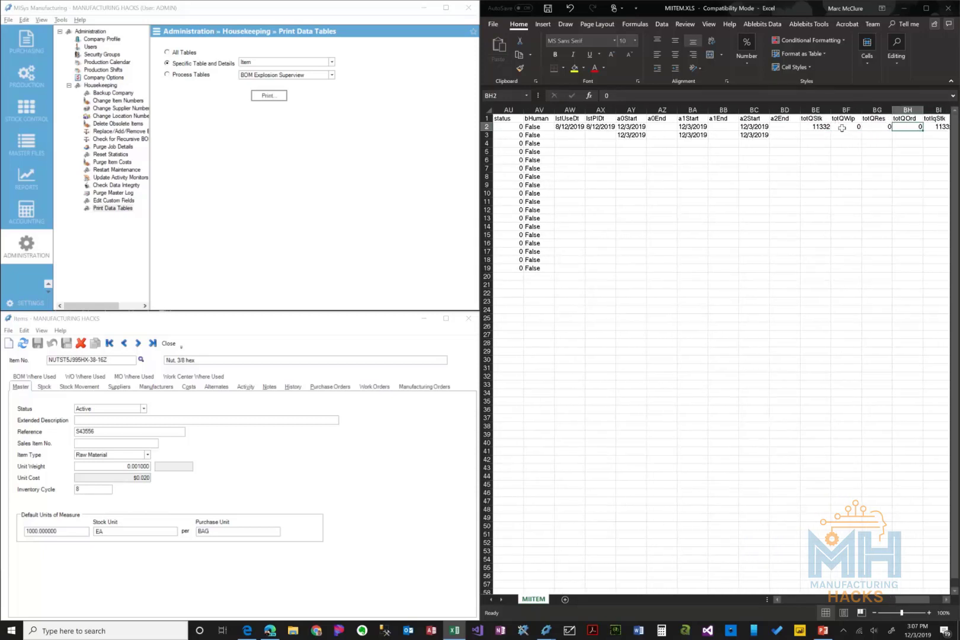
pyautogui.press('Right')
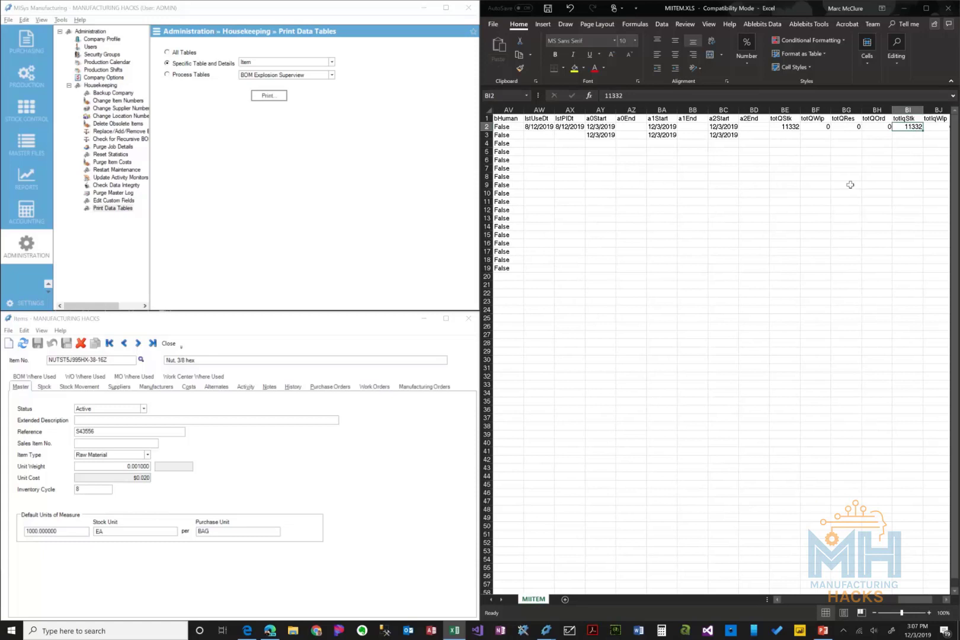
pyautogui.press('Right')
pyautogui.press('Right')
pyautogui.press('Right')
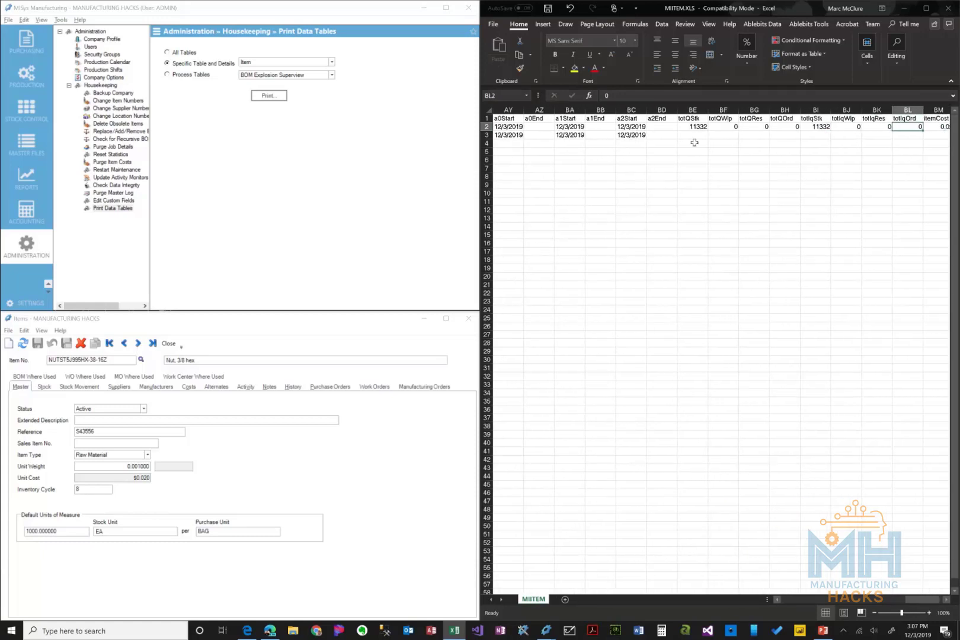
# - Fill the row 2 zeros down to row 19 in the totQWip to totQOrd and totIqWip to totIqOrd columns
pyautogui.click(728, 124)
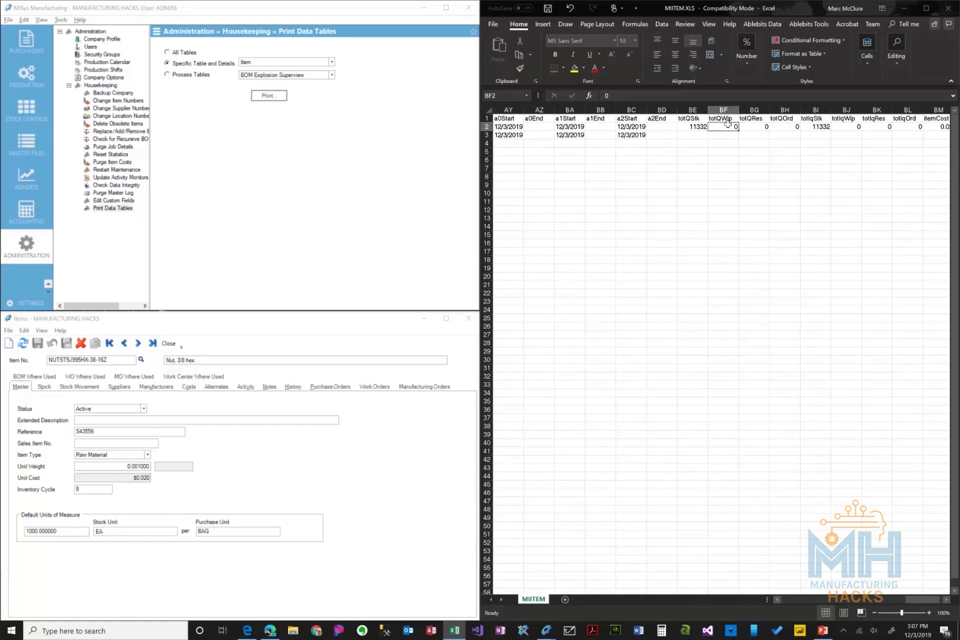
pyautogui.moveTo(728, 123); pyautogui.dragTo(786, 274)
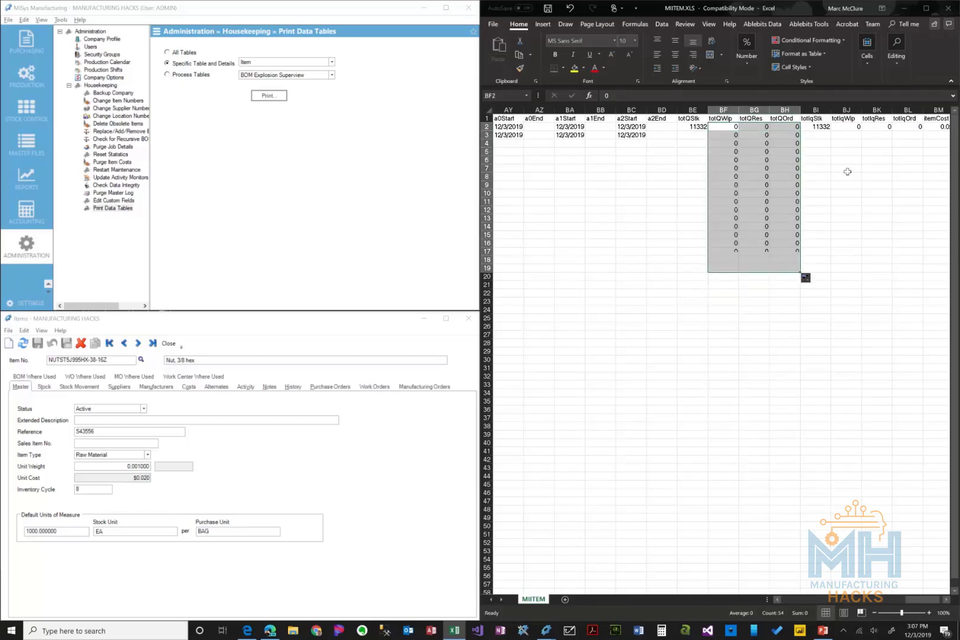
pyautogui.click(859, 127)
pyautogui.moveTo(860, 126); pyautogui.dragTo(913, 270)
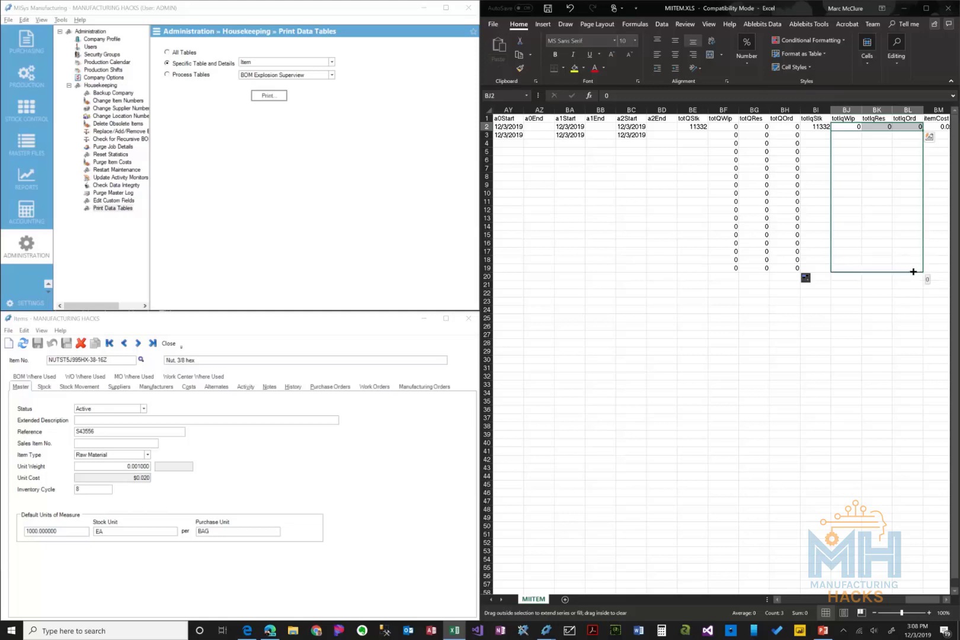
# - Delete the CharacterCount column between the itemId and descr columns
pyautogui.click(946, 600)
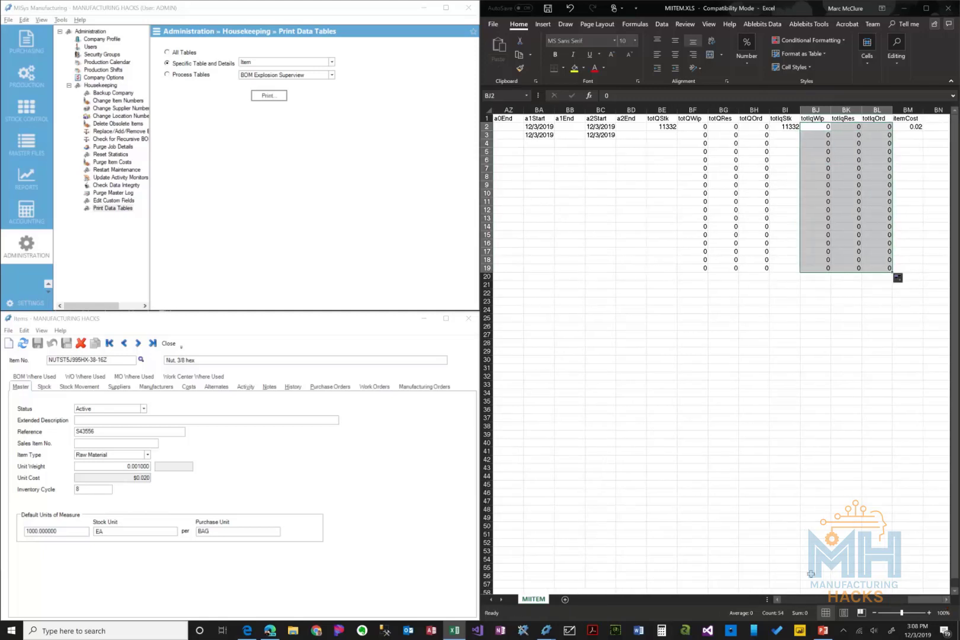
pyautogui.moveTo(915, 601); pyautogui.dragTo(764, 612)
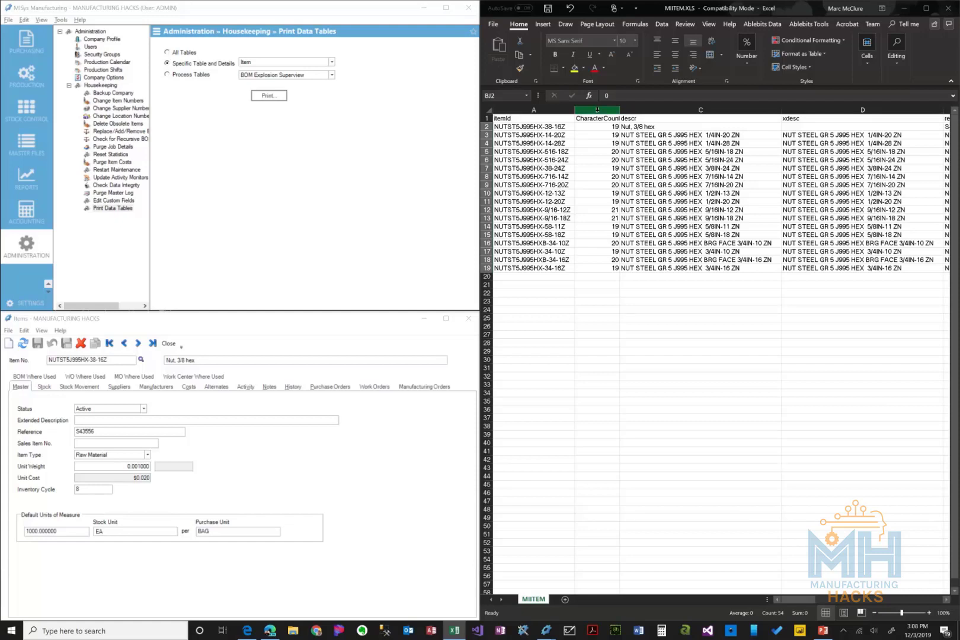
pyautogui.click(596, 110)
pyautogui.rightClick(596, 111)
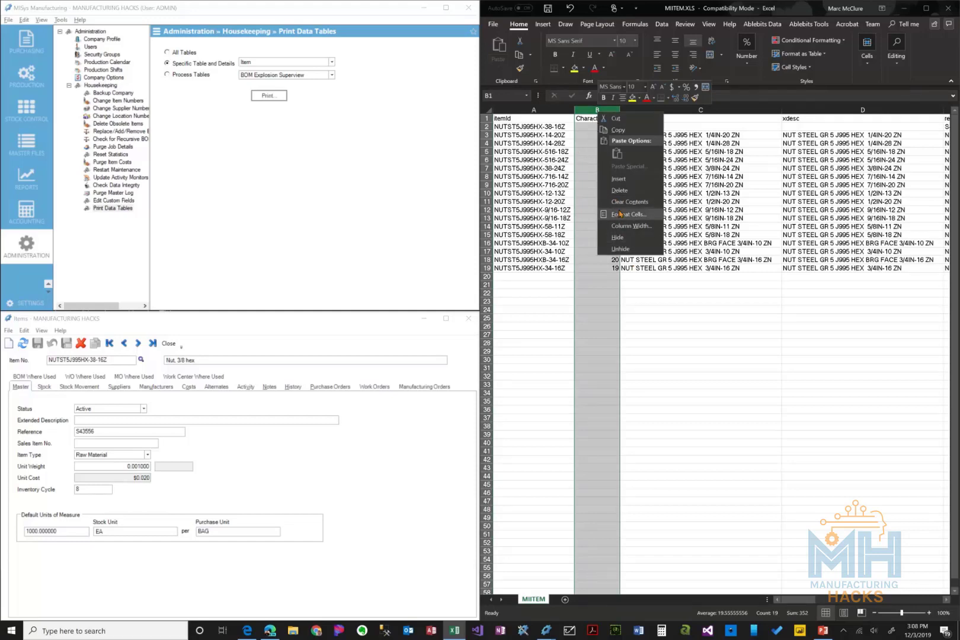
pyautogui.click(624, 192)
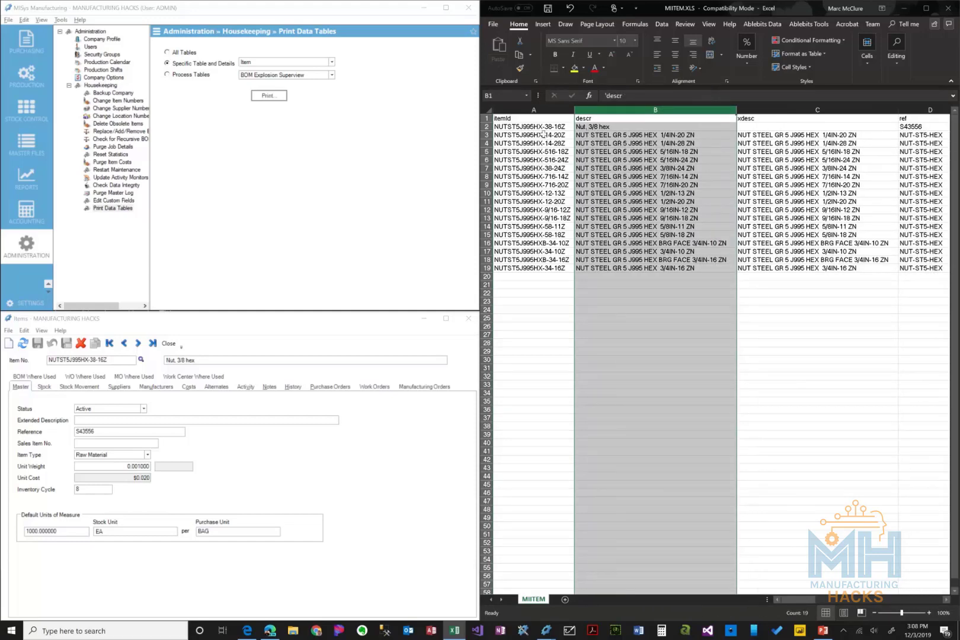
# - Copy the description NUT STEEL GR 5 J995 HEX 1/4IN-20 ZN from B3 into the descr cell of row 2
pyautogui.click(540, 127)
pyautogui.click(541, 128)
pyautogui.moveTo(540, 127); pyautogui.dragTo(533, 275)
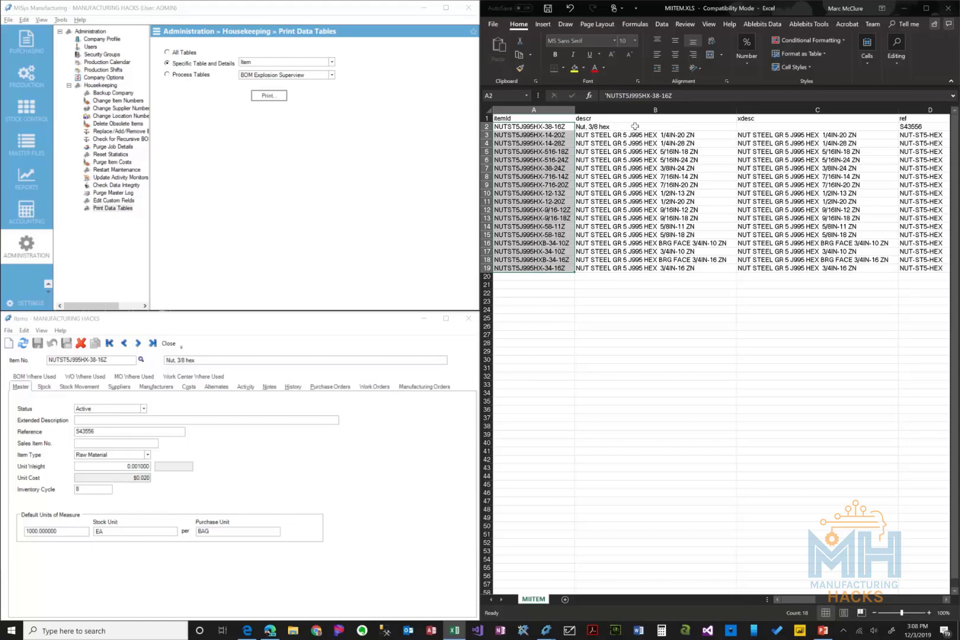
pyautogui.moveTo(634, 127); pyautogui.dragTo(635, 284)
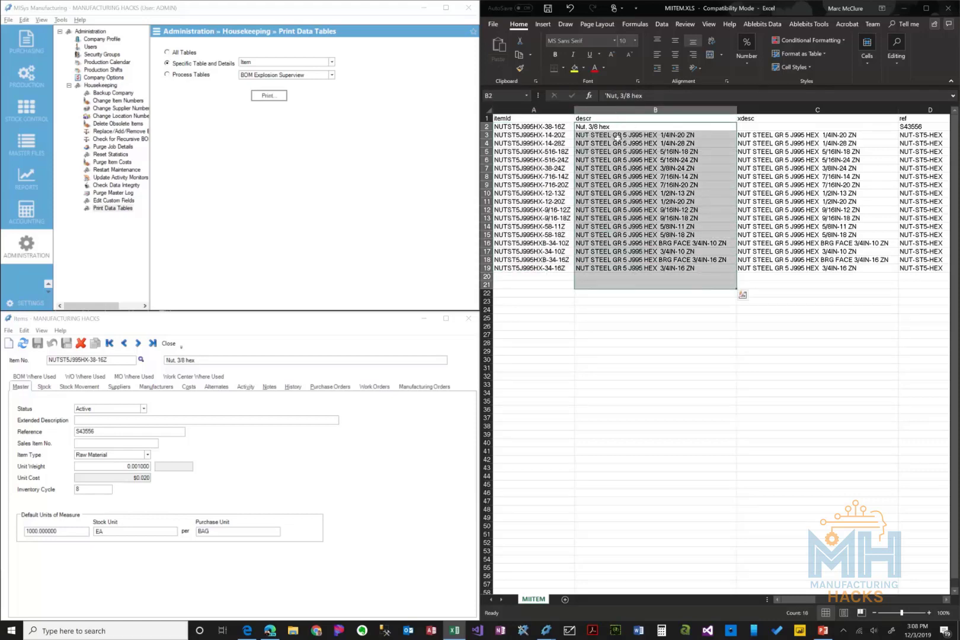
pyautogui.click(617, 135)
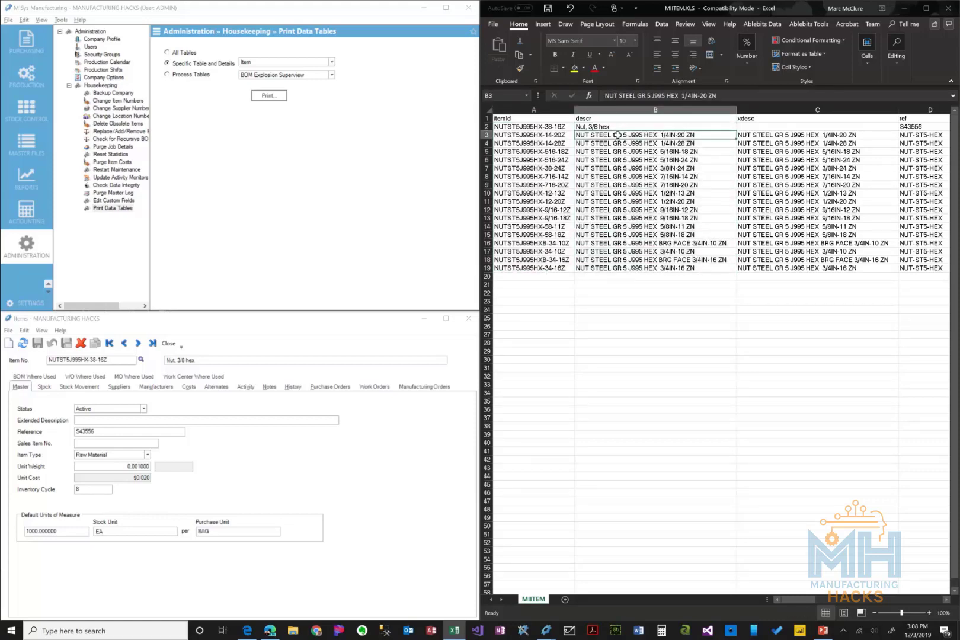
pyautogui.hotkey('ctrl', 'c')
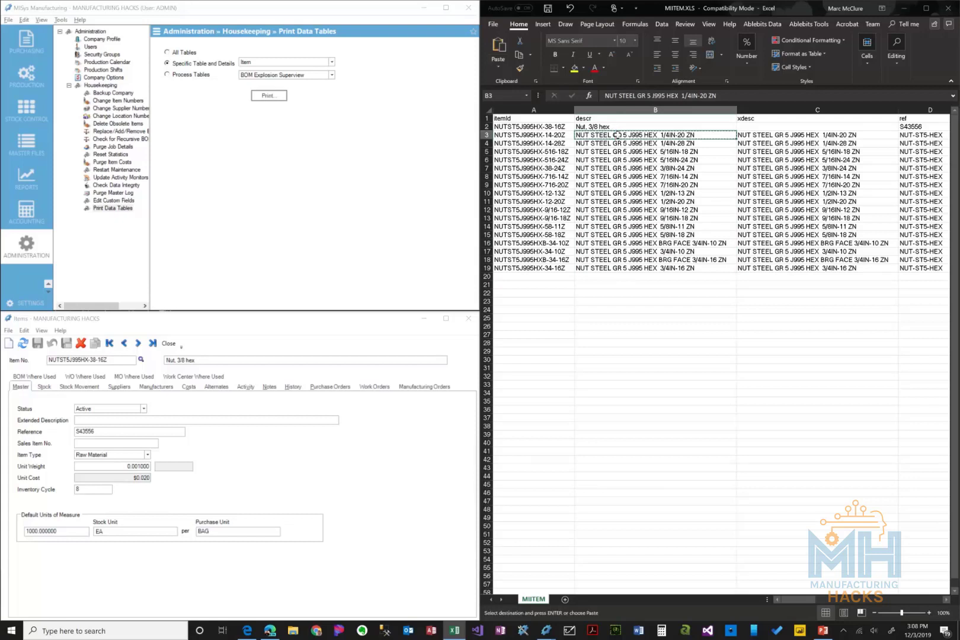
pyautogui.press('Up')
pyautogui.hotkey('ctrl', 'v')
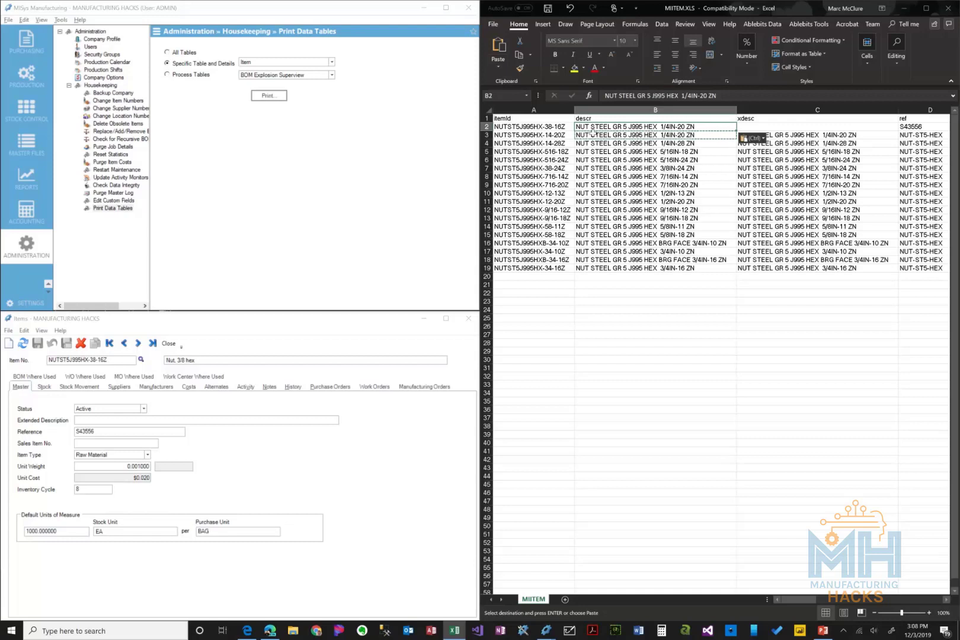
# - Edit the row 2 description to read NUT STEEL GR 5 J995 HEX 3/8IN-16 ZN
pyautogui.doubleClick(666, 126)
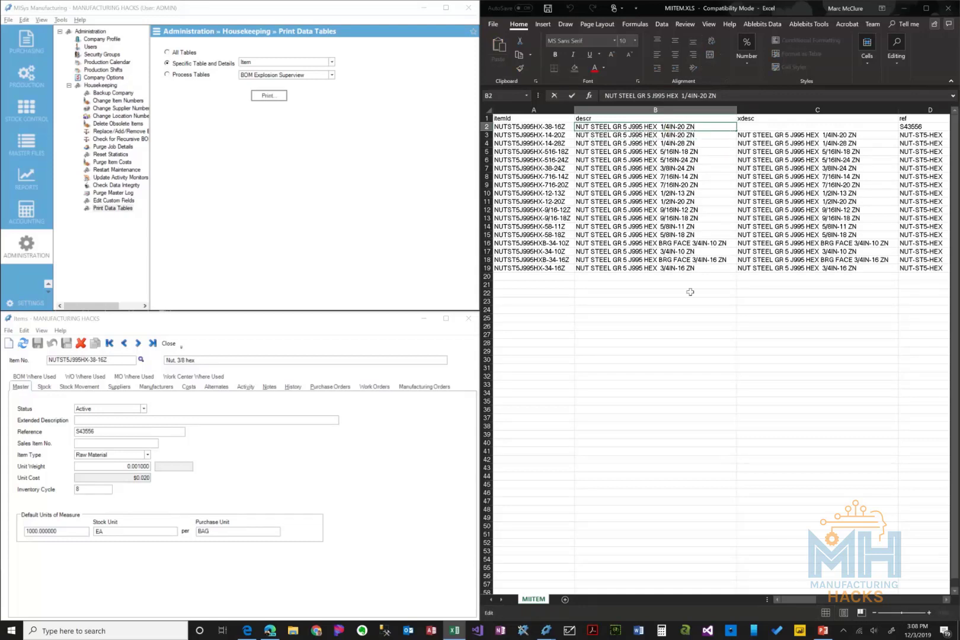
pyautogui.press('BackSpace')
pyautogui.press('BackSpace')
pyautogui.press('Delete')
pyautogui.write('3/8')
pyautogui.press('BackSpace')
pyautogui.press('BackSpace')
pyautogui.press('Tab')
pyautogui.press('Left')
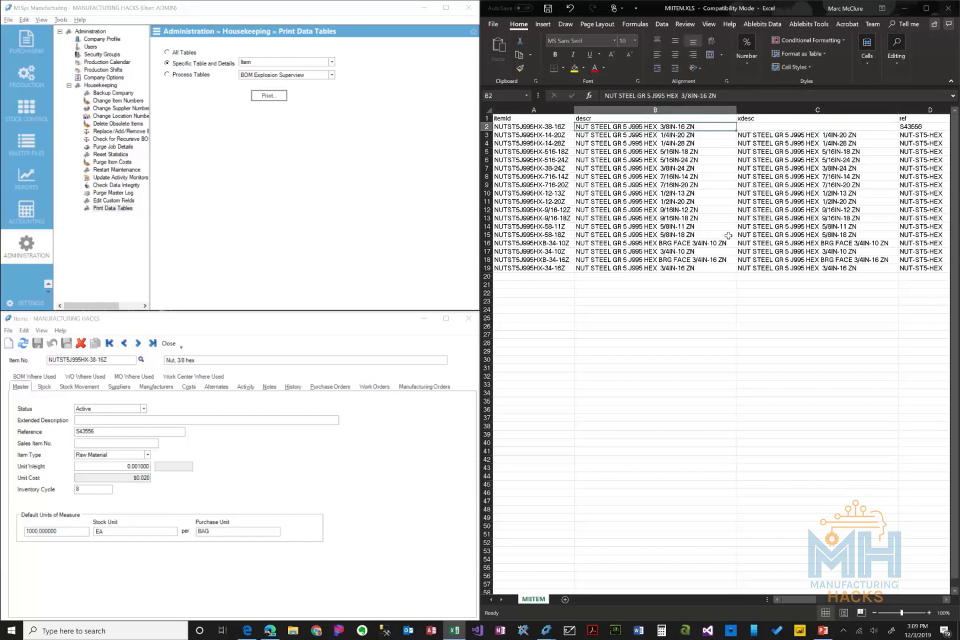
# - Copy the 3/8IN-16 description from B2 into the xdesc cell of row 2
pyautogui.hotkey('ctrl', 'c')
pyautogui.press('Right')
pyautogui.hotkey('ctrl', 'v')
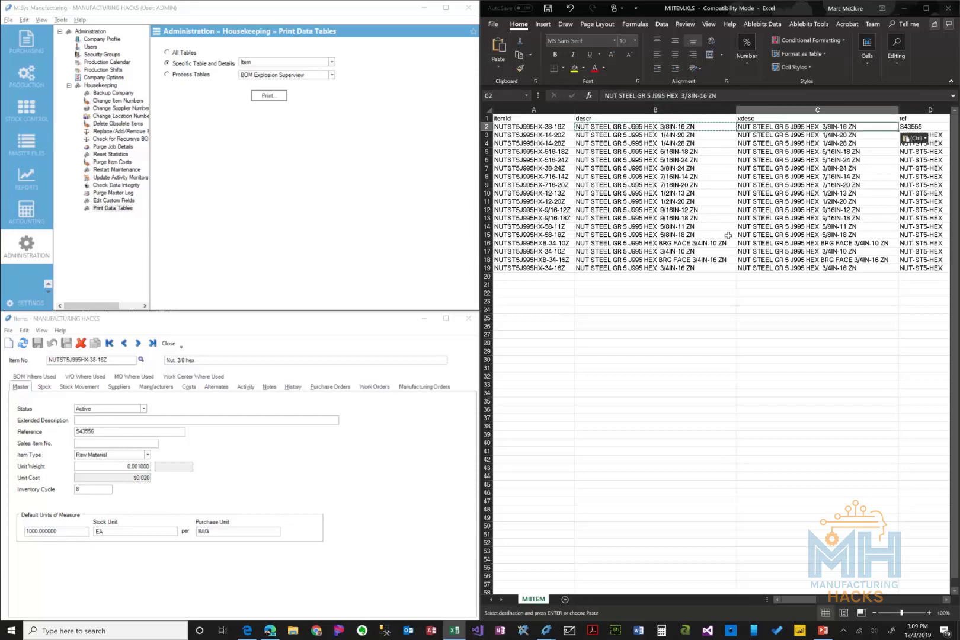
pyautogui.press('Right')
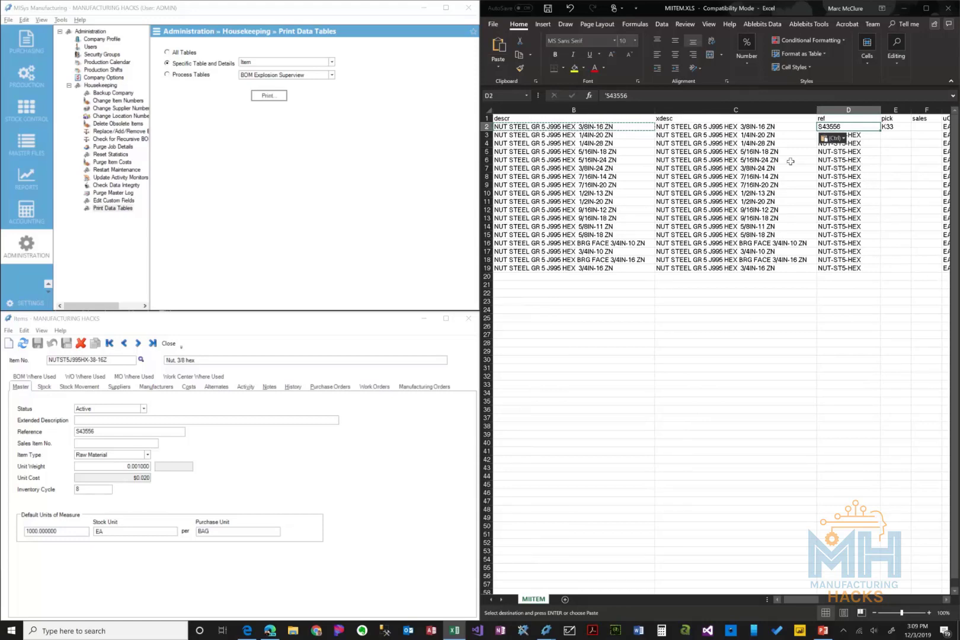
# - Save the MIITEM.XLS workbook and close it
pyautogui.scroll(-2, 795, 172)
pyautogui.scroll(2, 796, 173)
pyautogui.click(922, 143)
pyautogui.scroll(-4, 922, 142)
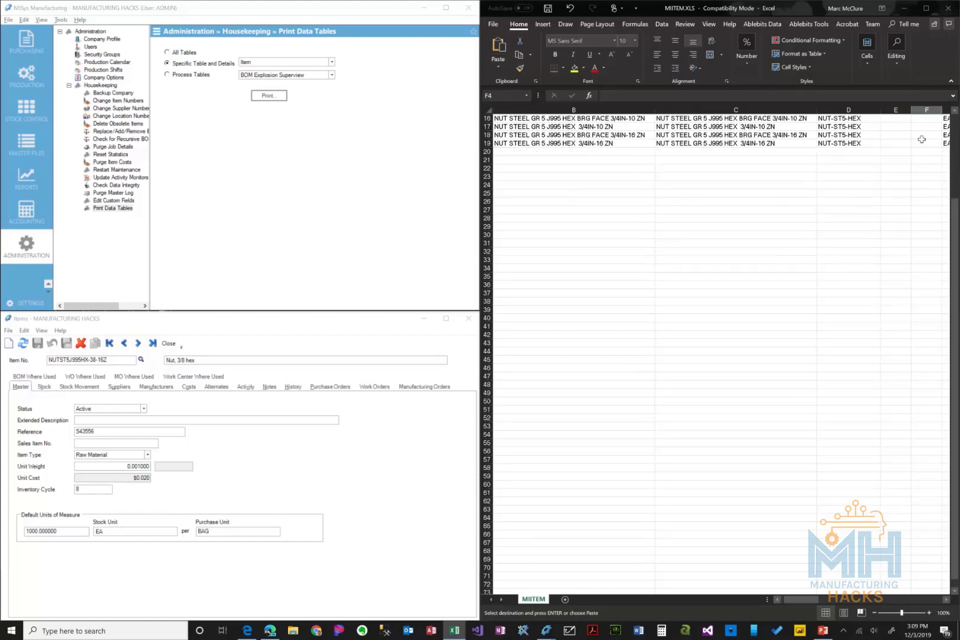
pyautogui.scroll(4, 922, 142)
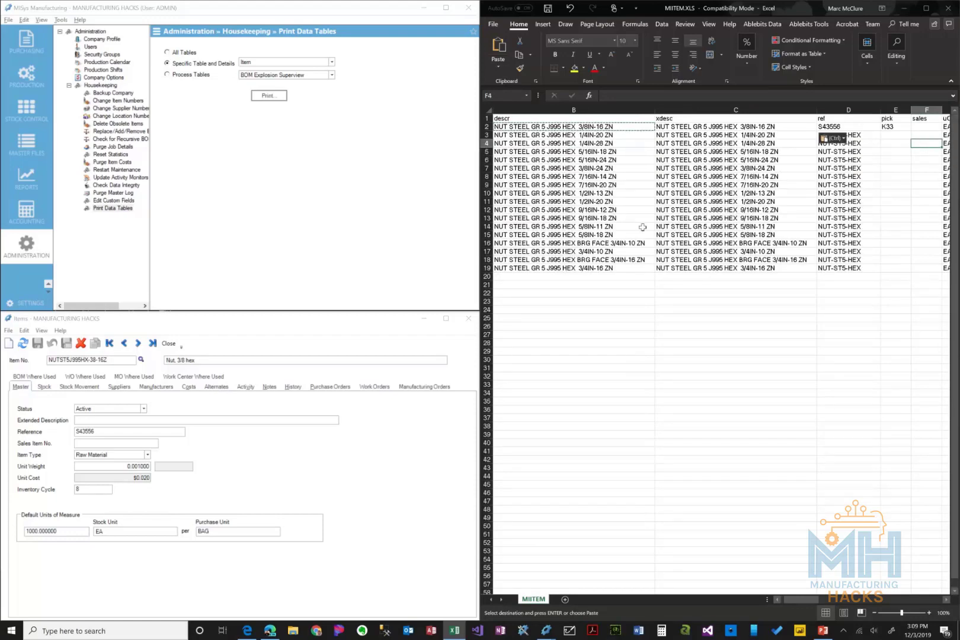
pyautogui.scroll(-5, 642, 227)
pyautogui.scroll(5, 642, 227)
pyautogui.click(548, 9)
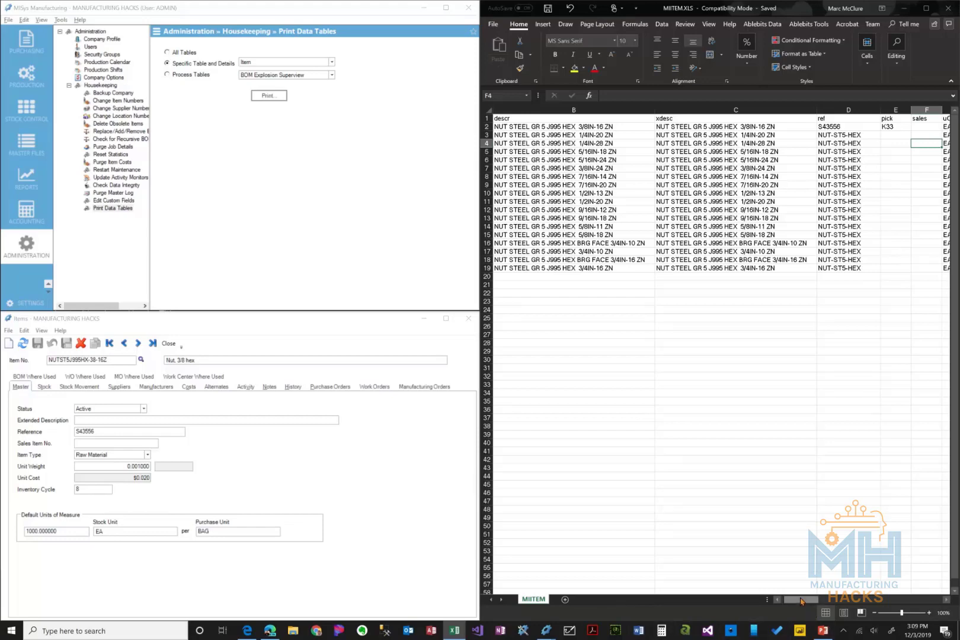
pyautogui.moveTo(802, 600); pyautogui.dragTo(777, 601)
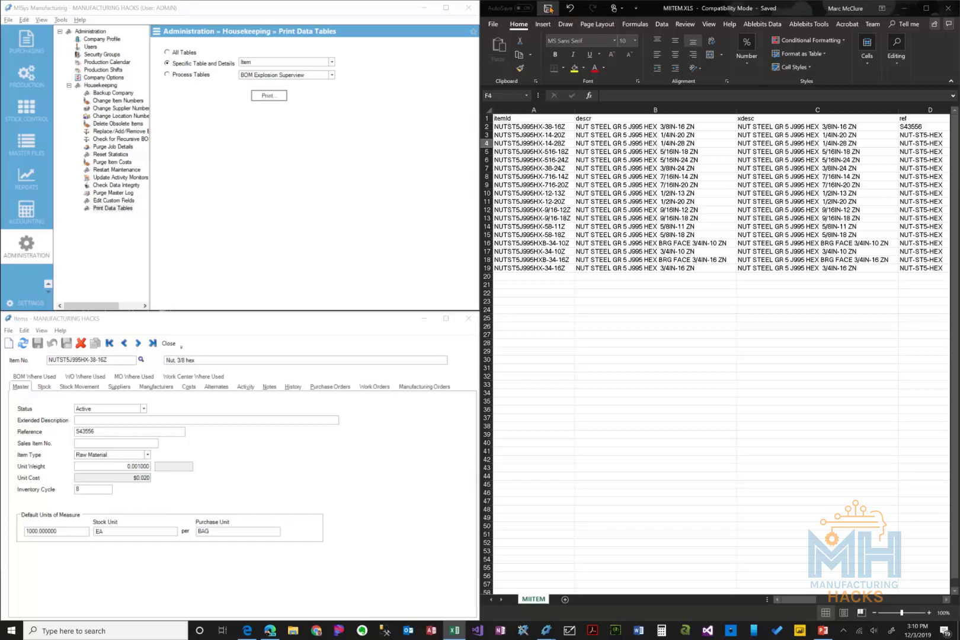
pyautogui.click(948, 9)
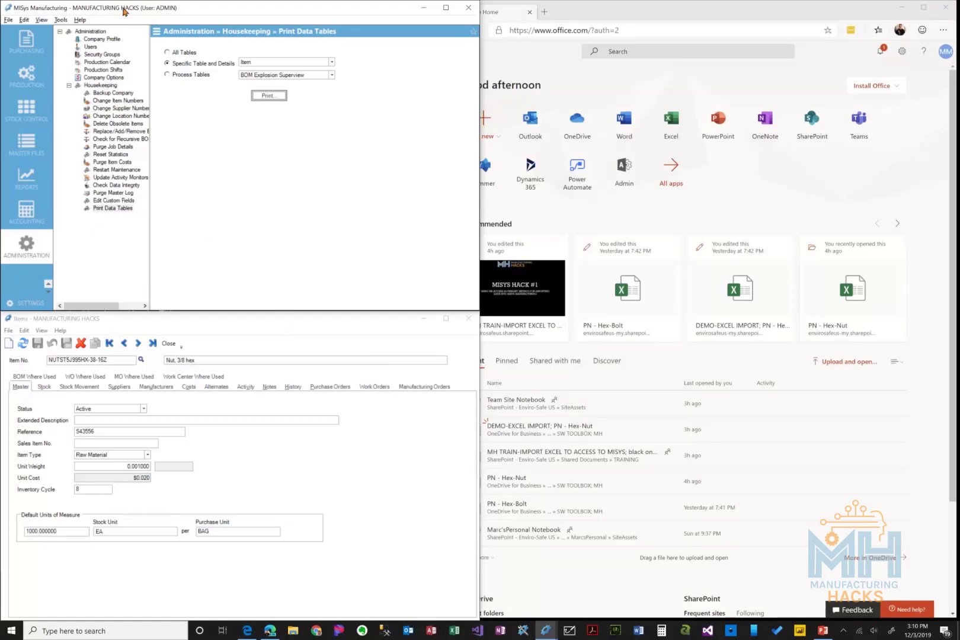
# - Dock the MISys Manufacturing window to the right half of the display and show the Items list under Master Files
pyautogui.press('super+Right')
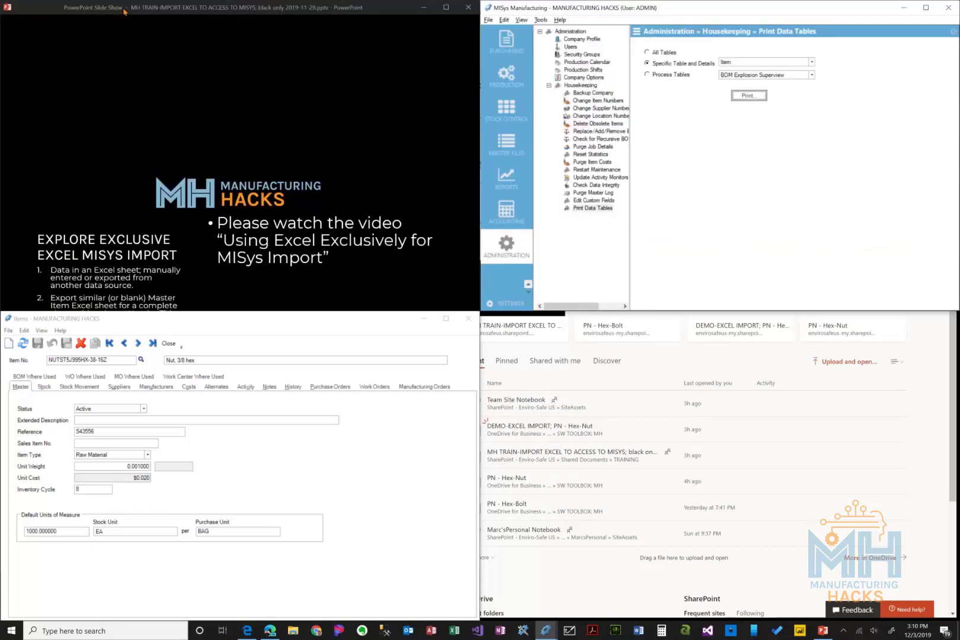
pyautogui.press('super+Down')
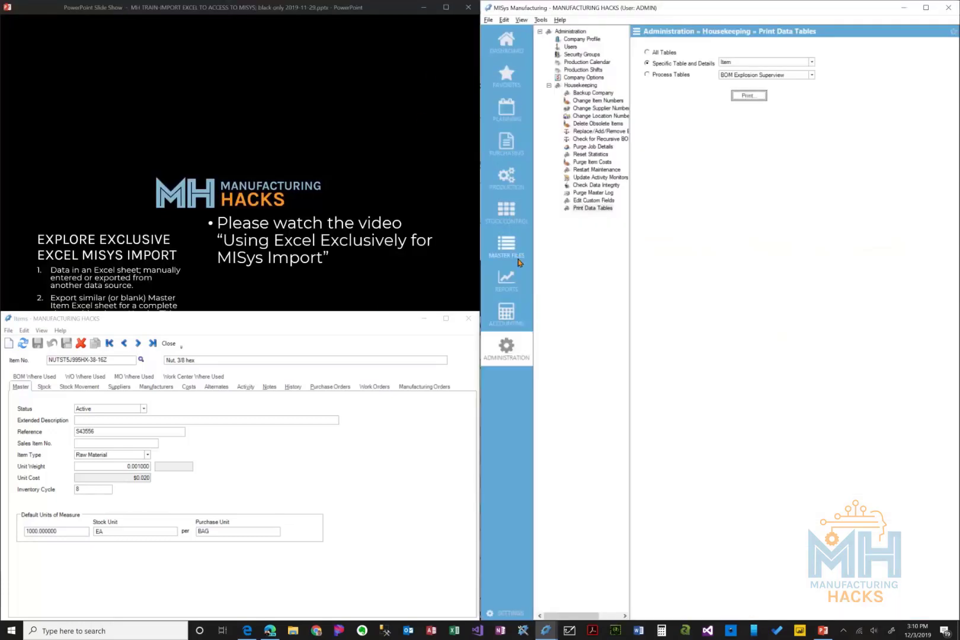
pyautogui.click(507, 243)
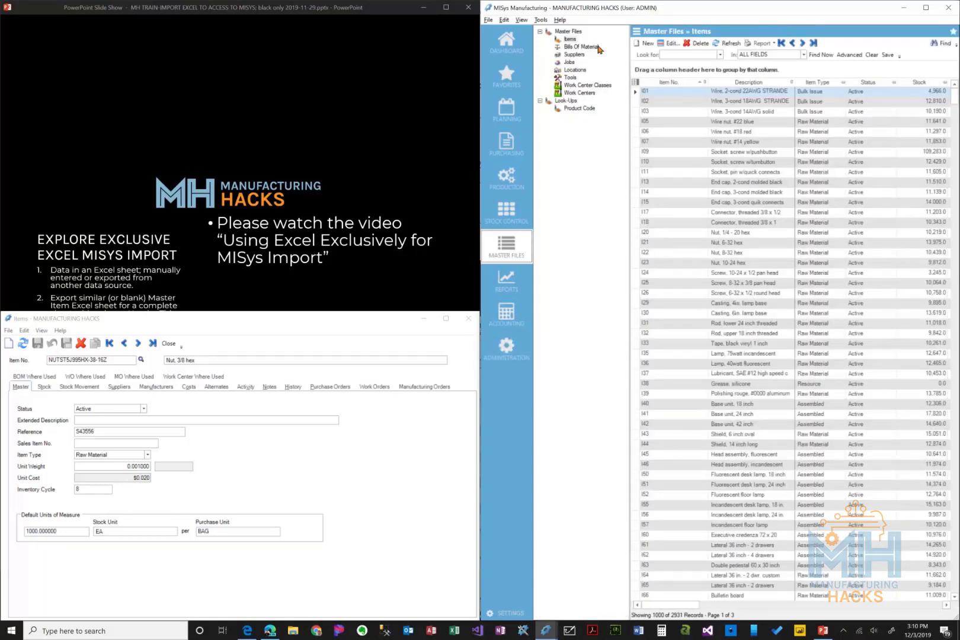
pyautogui.click(571, 40)
pyautogui.click(208, 324)
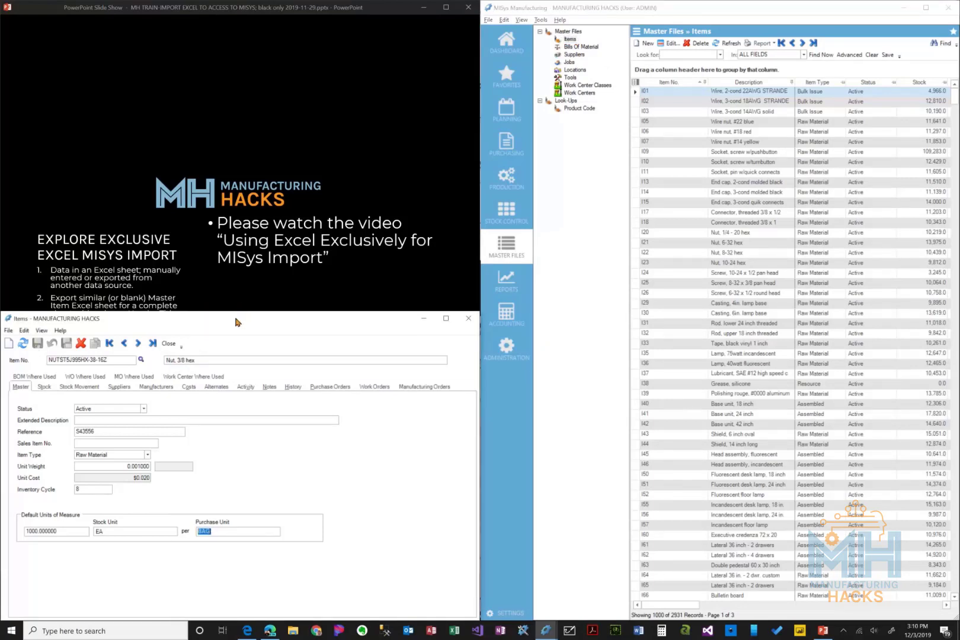
pyautogui.moveTo(237, 321); pyautogui.dragTo(234, 111)
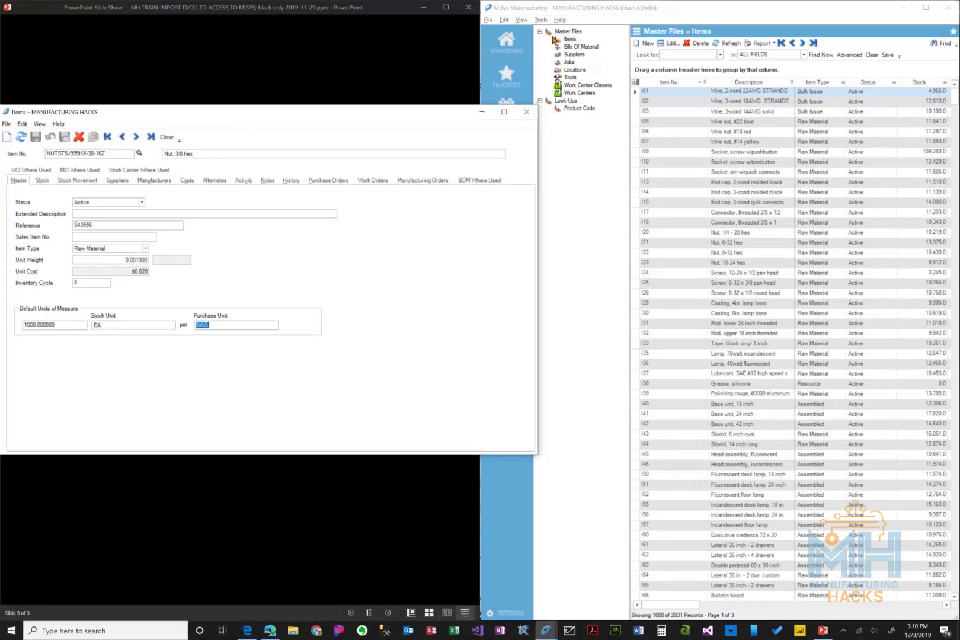
pyautogui.click(489, 20)
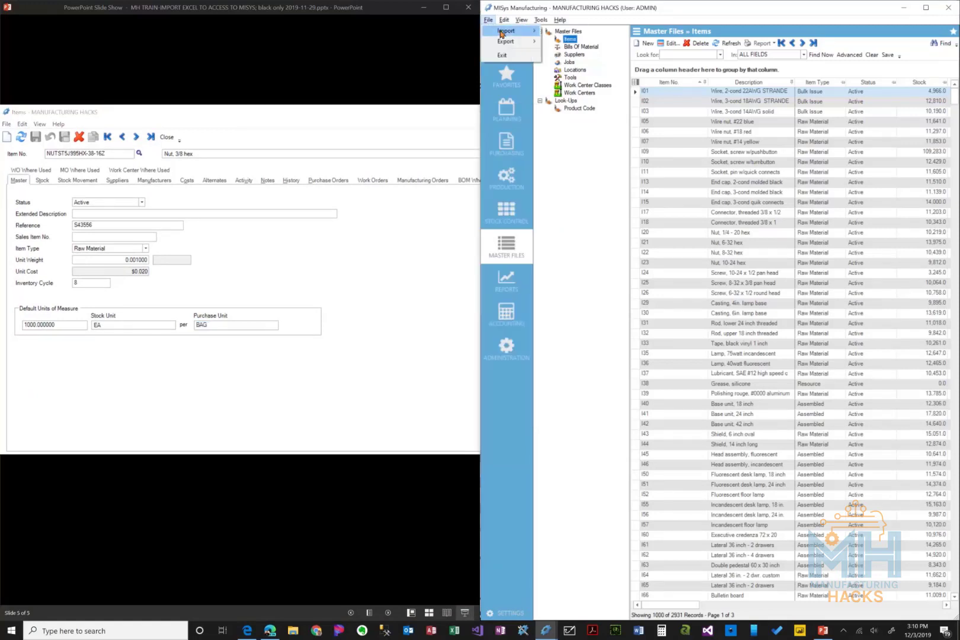
pyautogui.moveTo(501, 32)
pyautogui.click(563, 43)
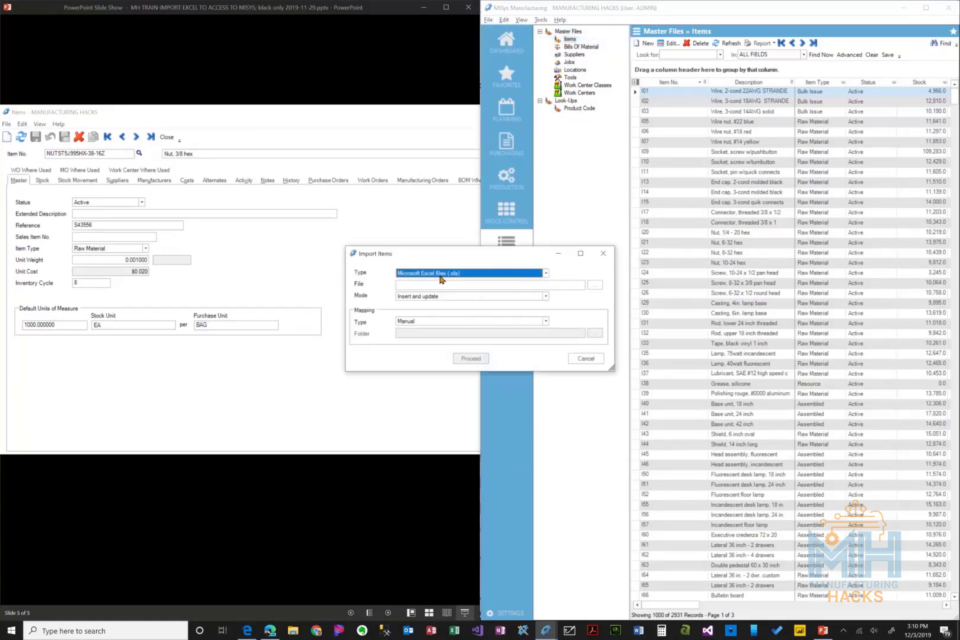
pyautogui.click(578, 360)
# - Dock the Items record window in the lower-left quarter of the display
pyautogui.click(292, 113)
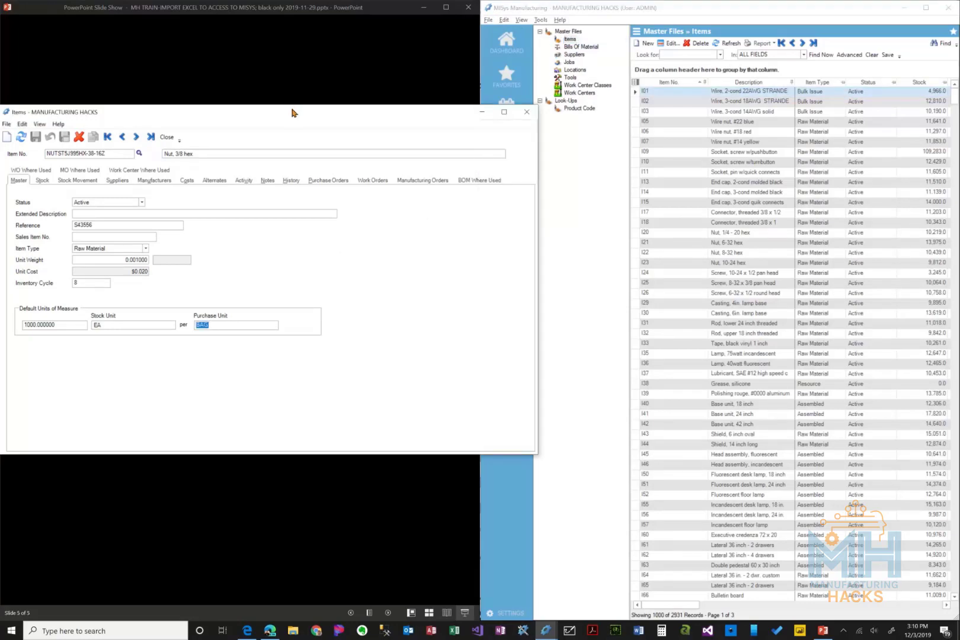
pyautogui.press('super+Left')
pyautogui.press('super+Down')
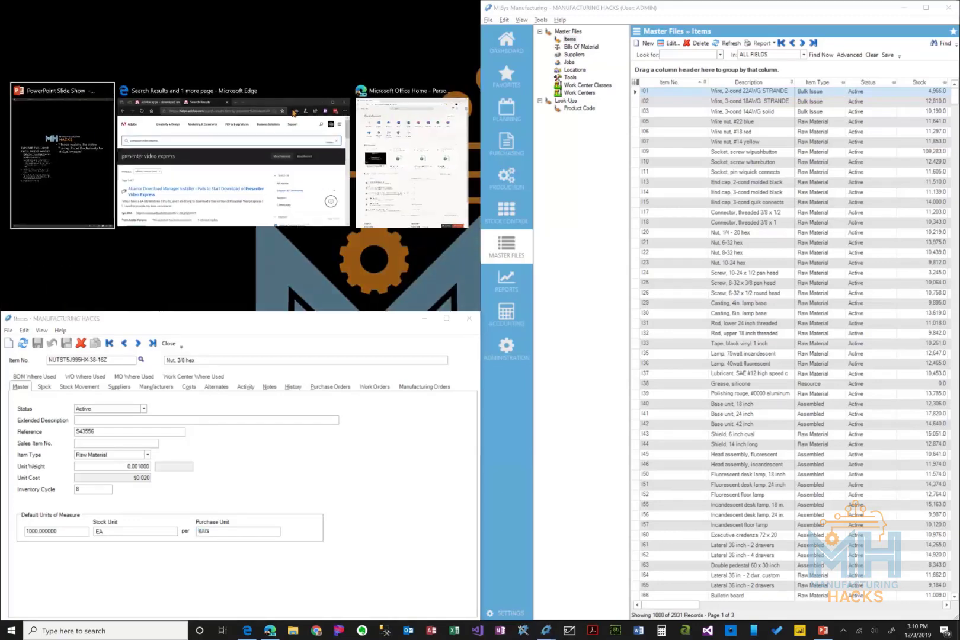
# - Dock the PowerPoint slide show in the remaining upper-left quarter of the display and open the item import from the Items record window
pyautogui.click(106, 220)
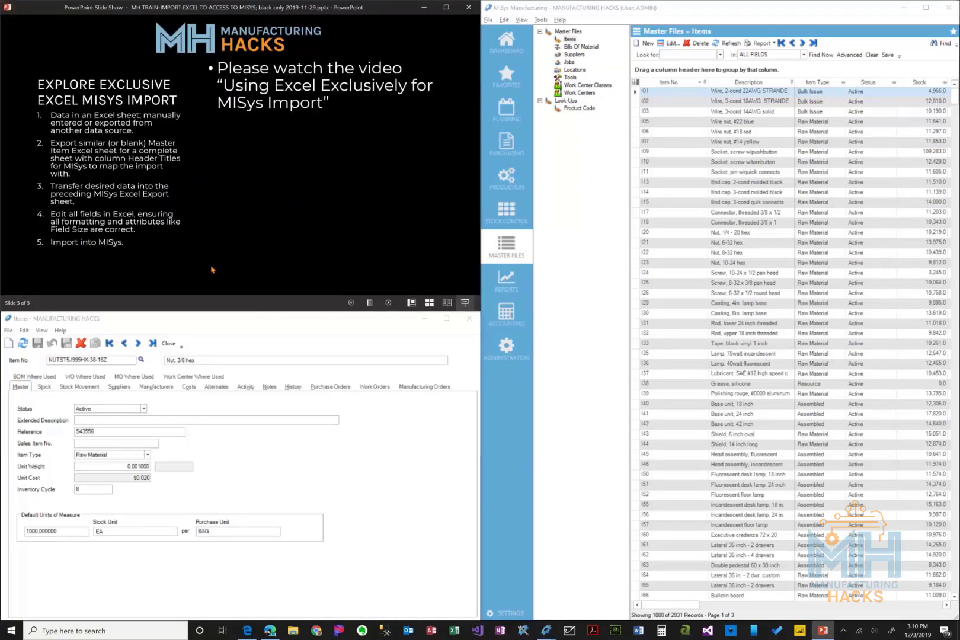
pyautogui.click(156, 326)
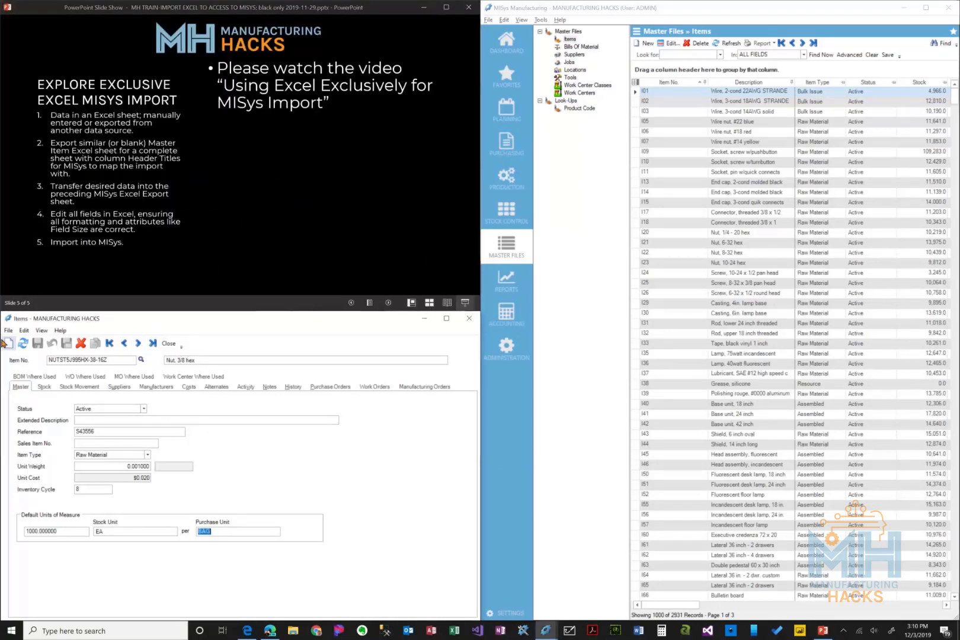
pyautogui.click(8, 332)
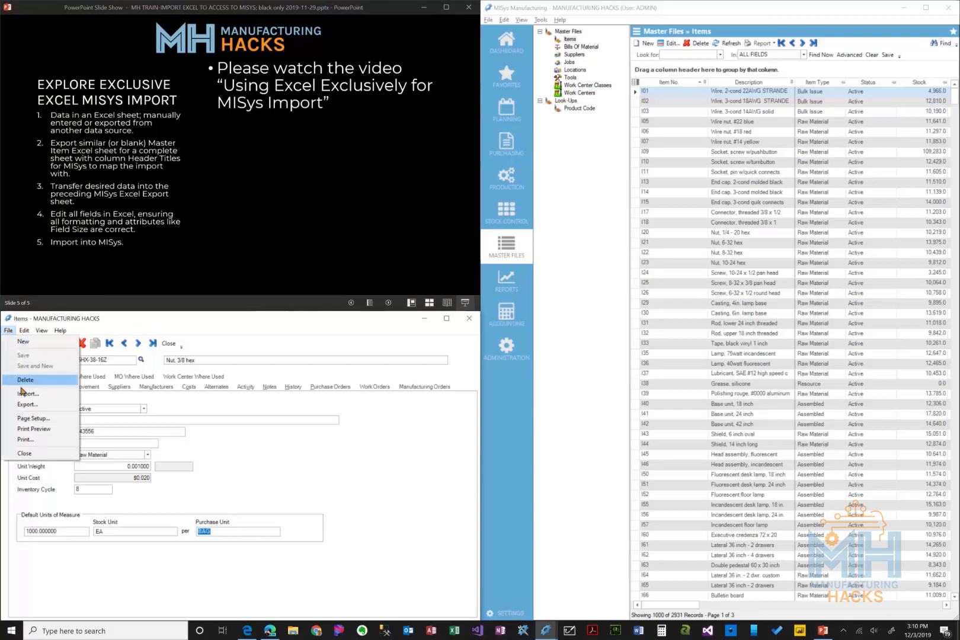
pyautogui.click(23, 394)
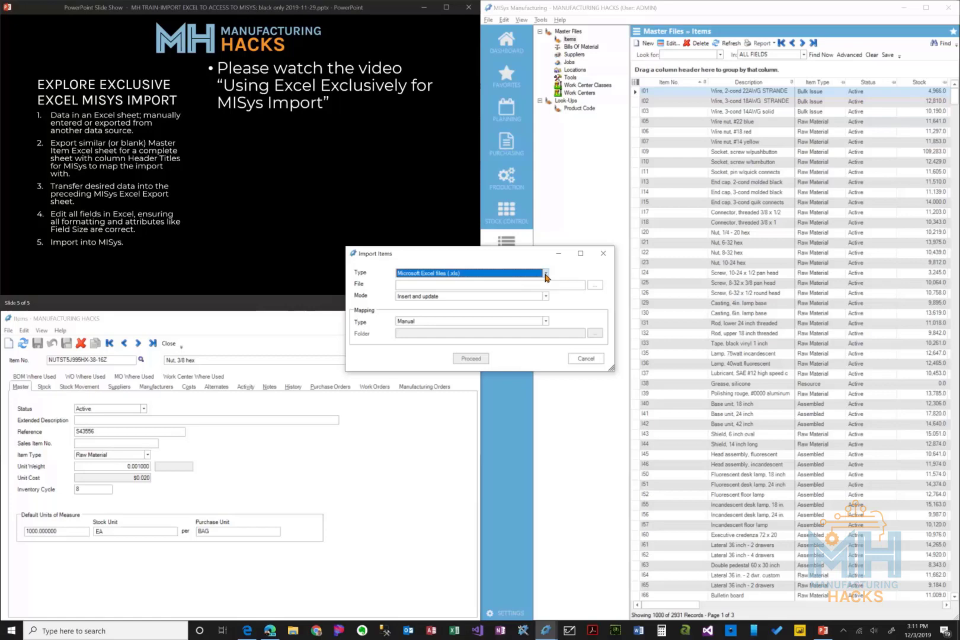
# - Choose MIITEM.XLS from the Desktop as the Excel import file and proceed to the import mapping
pyautogui.hotkey('alt', 'Tab')
pyautogui.click(595, 285)
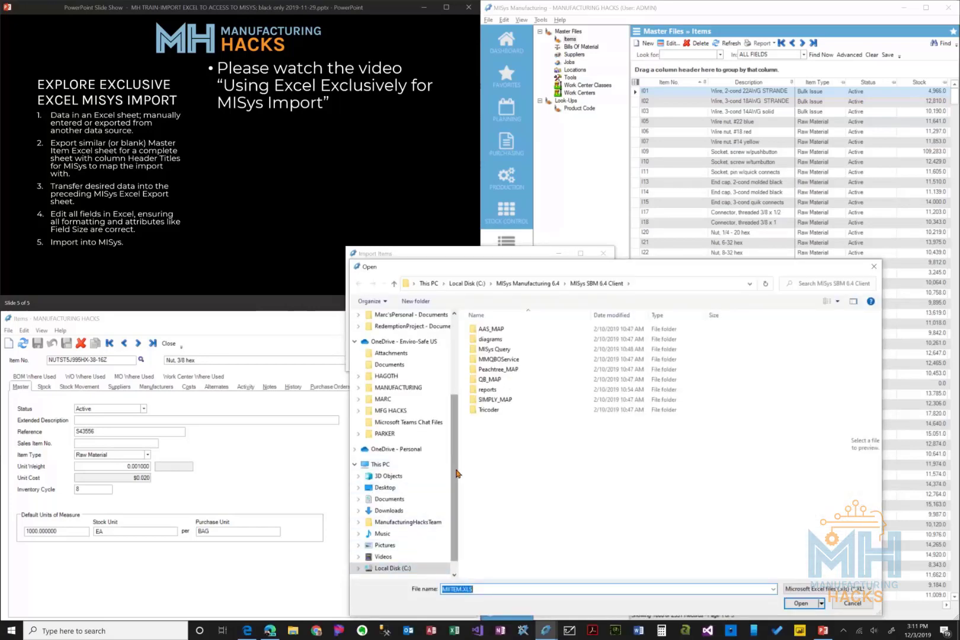
pyautogui.scroll(1, 454, 430)
pyautogui.scroll(3, 454, 430)
pyautogui.click(388, 336)
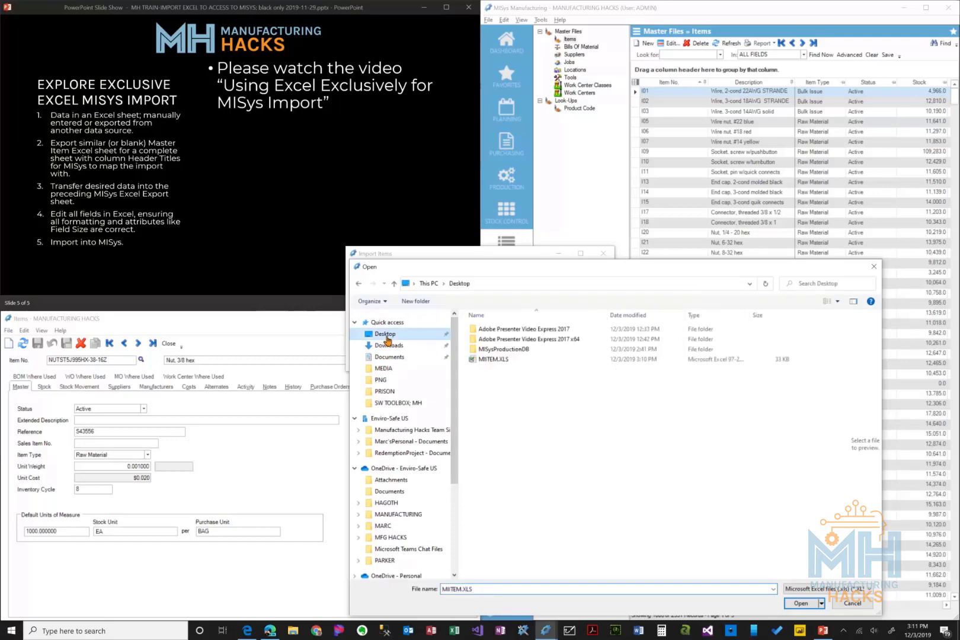
pyautogui.doubleClick(472, 359)
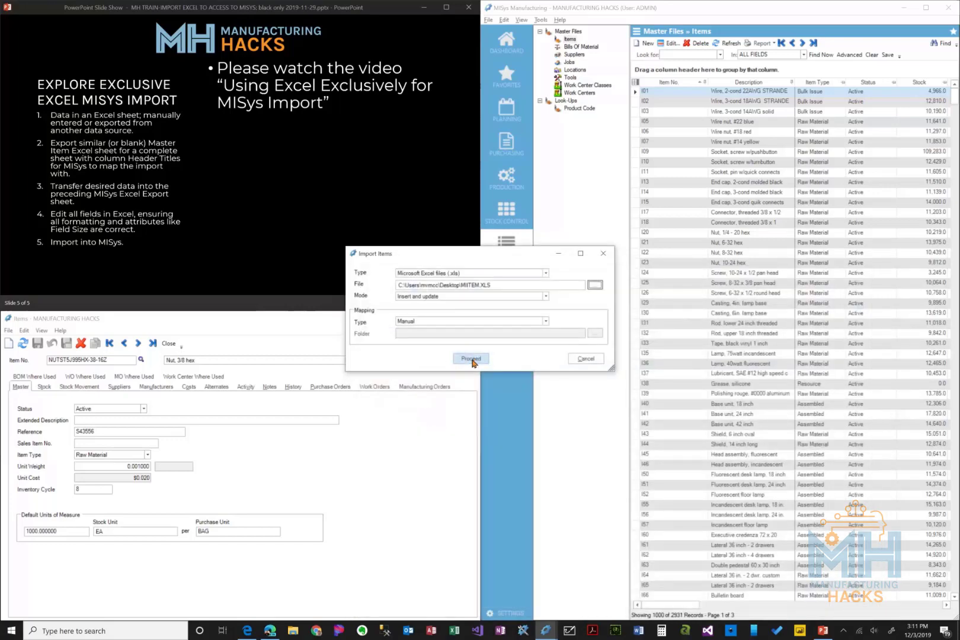
pyautogui.click(472, 360)
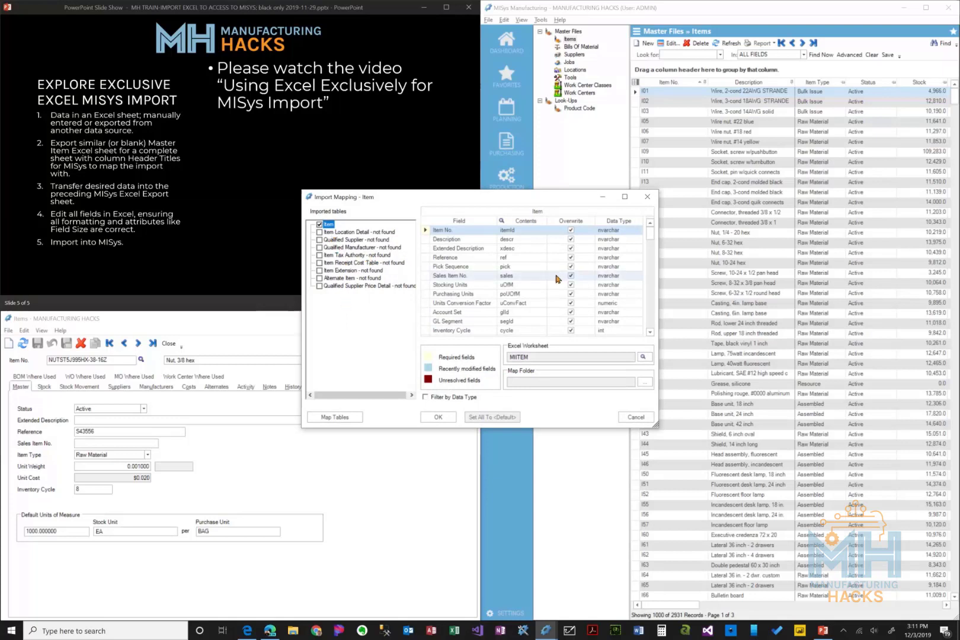
# - Examine the Item import mapping, comparing the MISys fields with their matched MIITEM columns through the whole field list
pyautogui.scroll(-6, 467, 275)
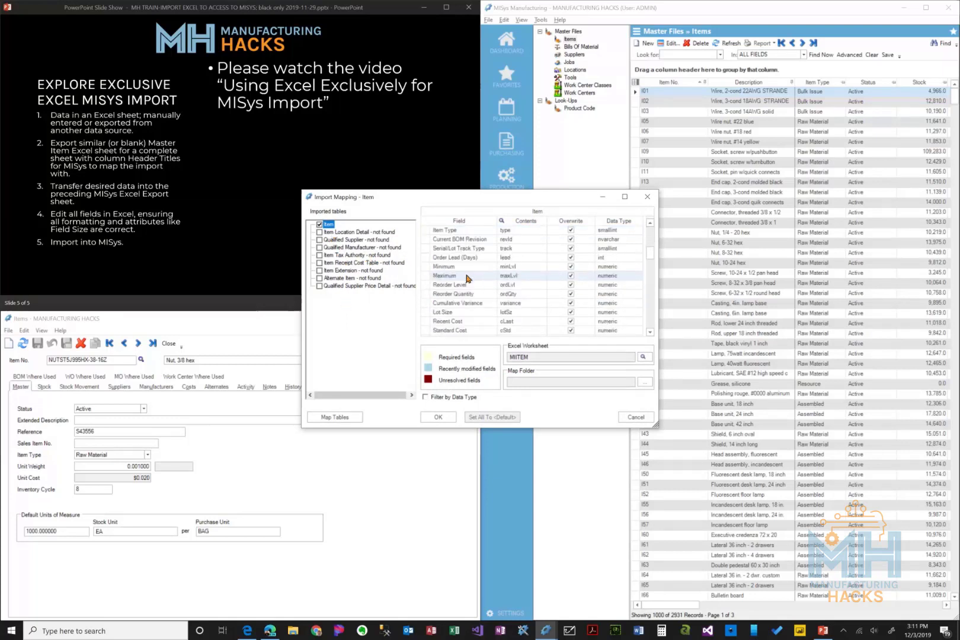
pyautogui.scroll(-10, 468, 278)
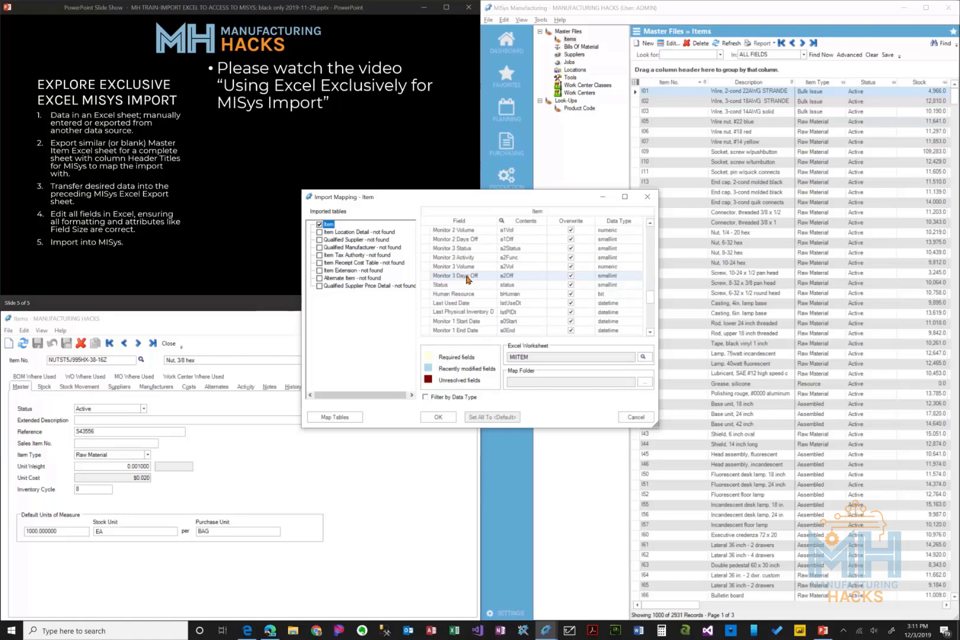
pyautogui.scroll(15, 473, 296)
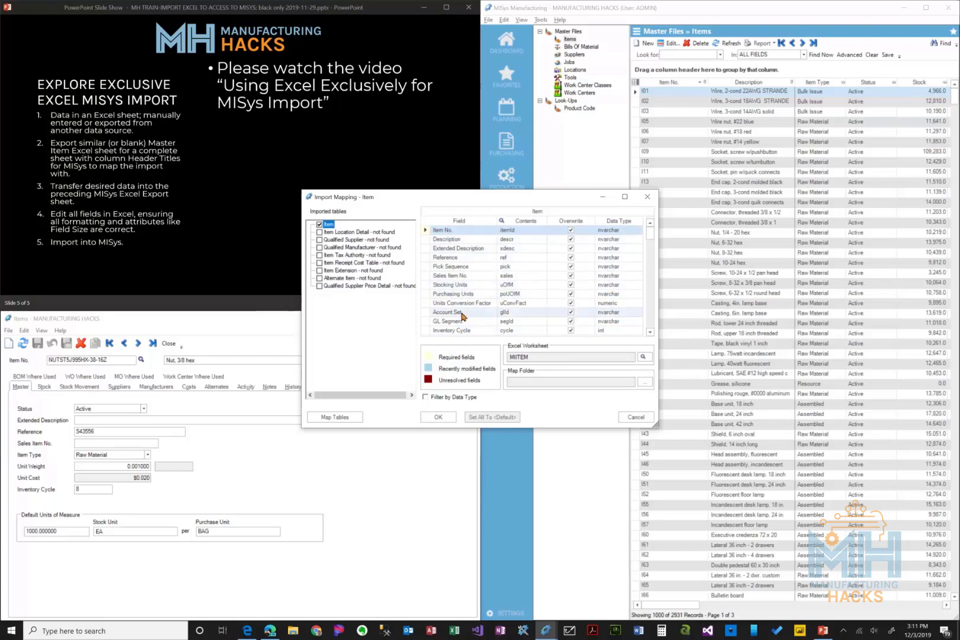
pyautogui.scroll(-2, 474, 312)
pyautogui.scroll(-5, 527, 273)
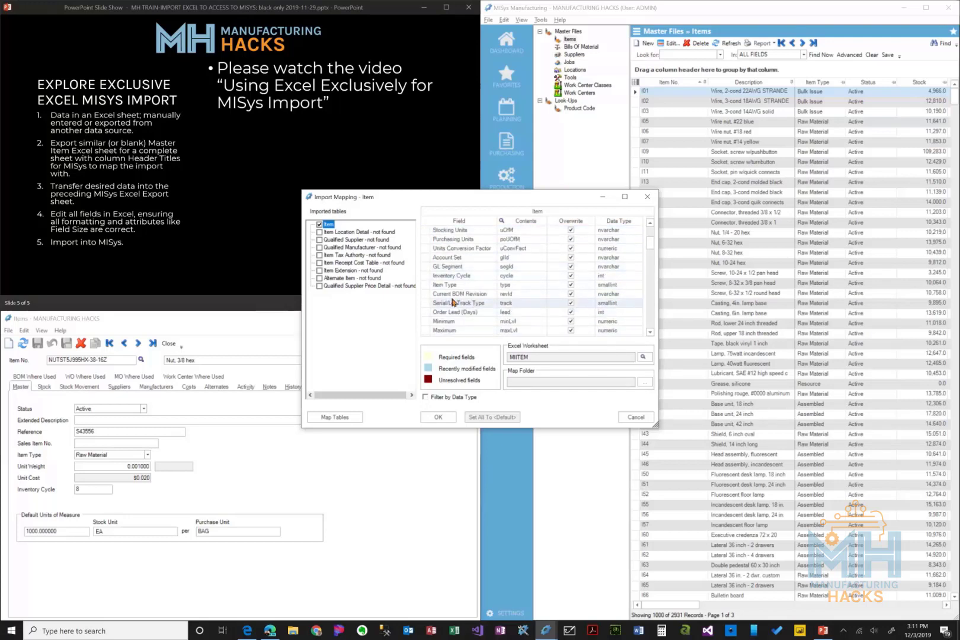
pyautogui.scroll(-10, 453, 302)
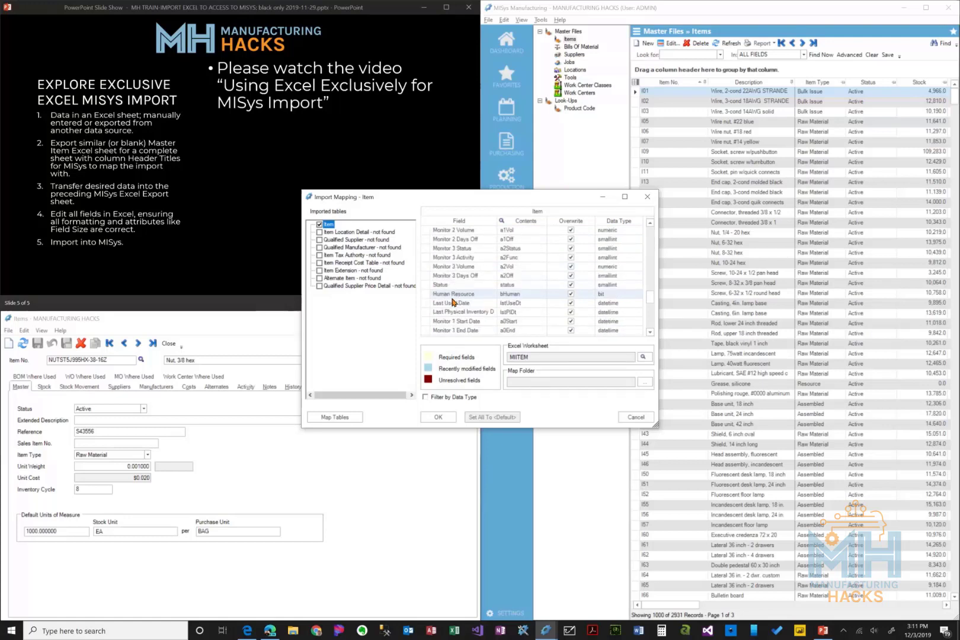
pyautogui.scroll(15, 453, 302)
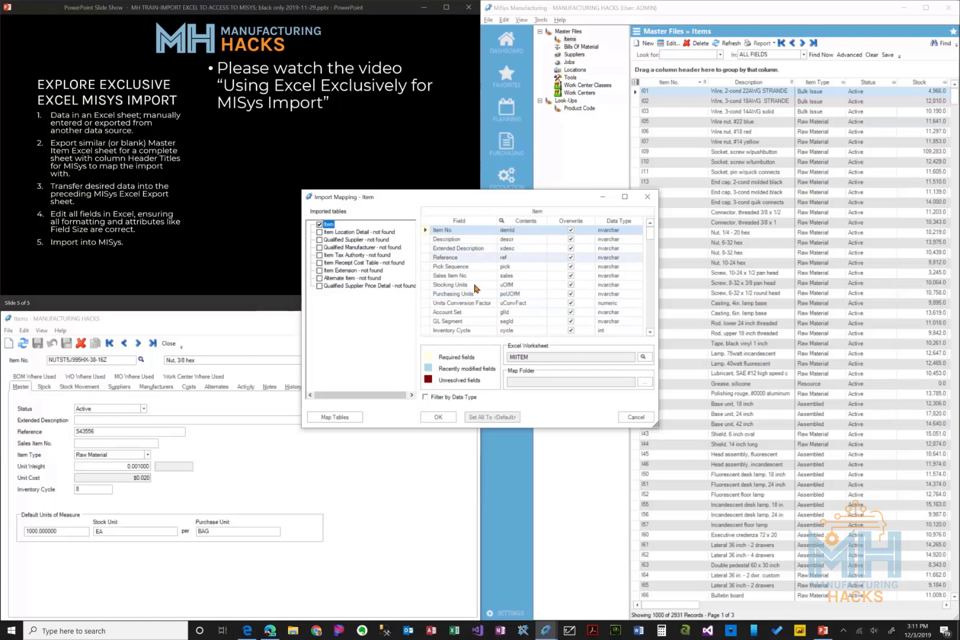
pyautogui.scroll(-5, 468, 279)
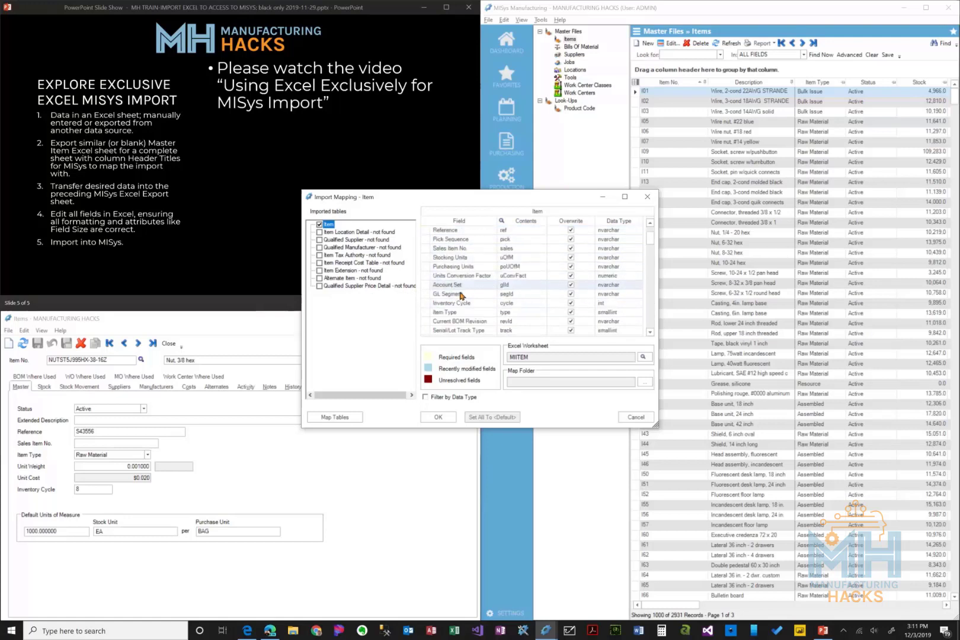
pyautogui.scroll(5, 460, 296)
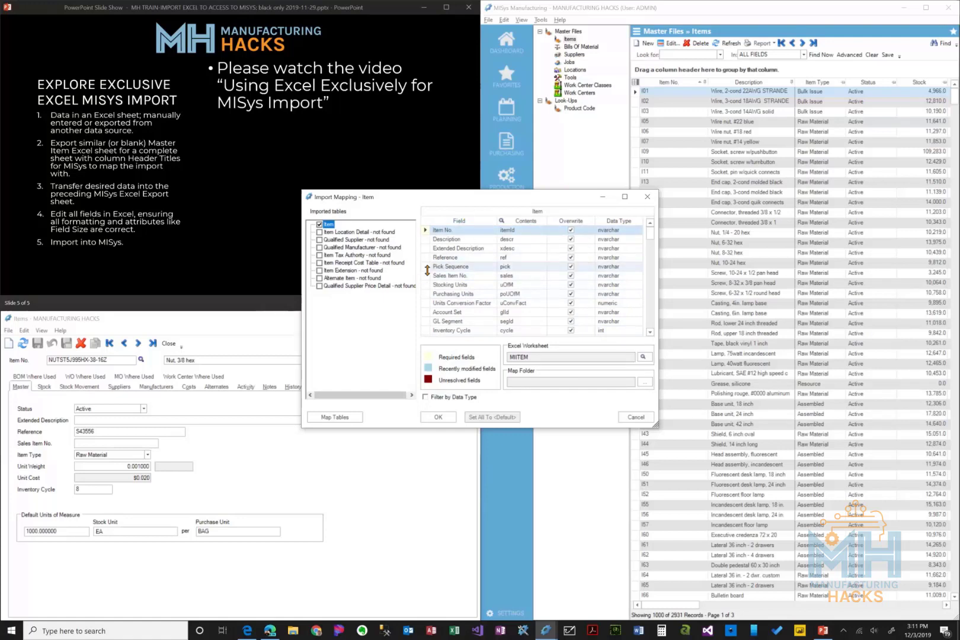
# - Run the item import with the current mapping, and refresh both the Items list and the open nut record
pyautogui.click(437, 417)
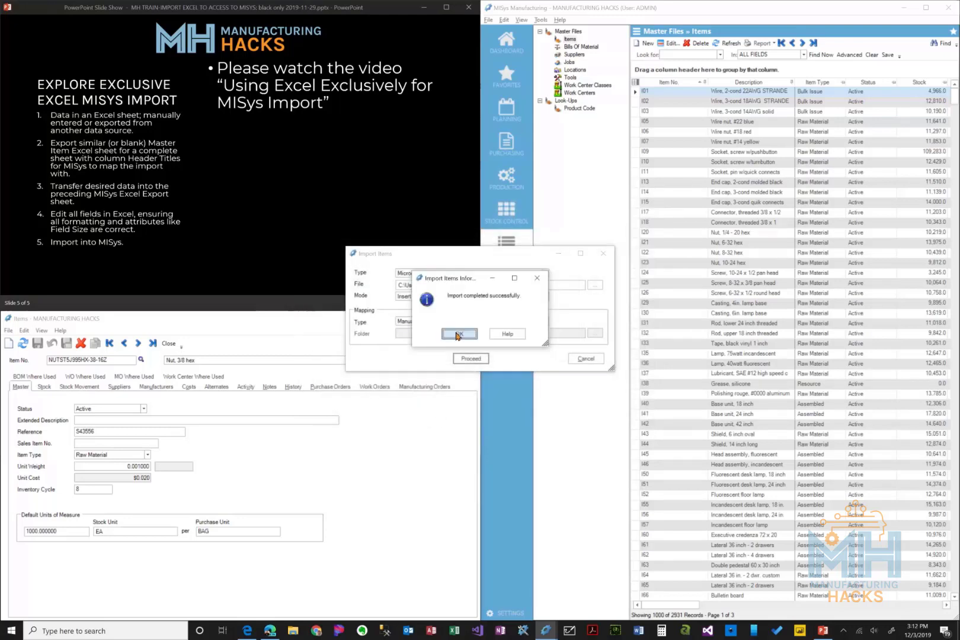
pyautogui.click(458, 334)
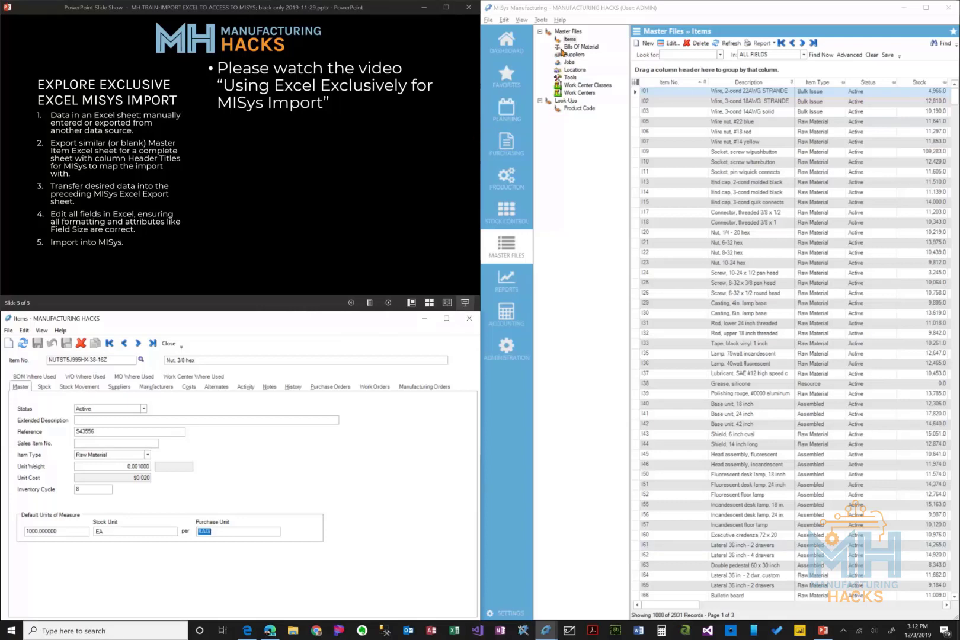
pyautogui.click(720, 45)
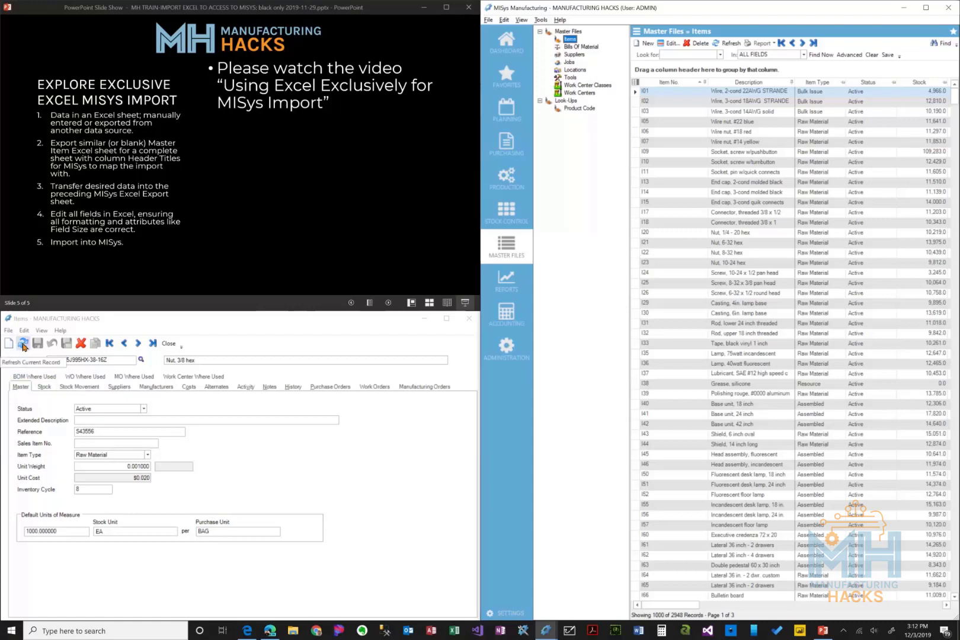
pyautogui.click(23, 344)
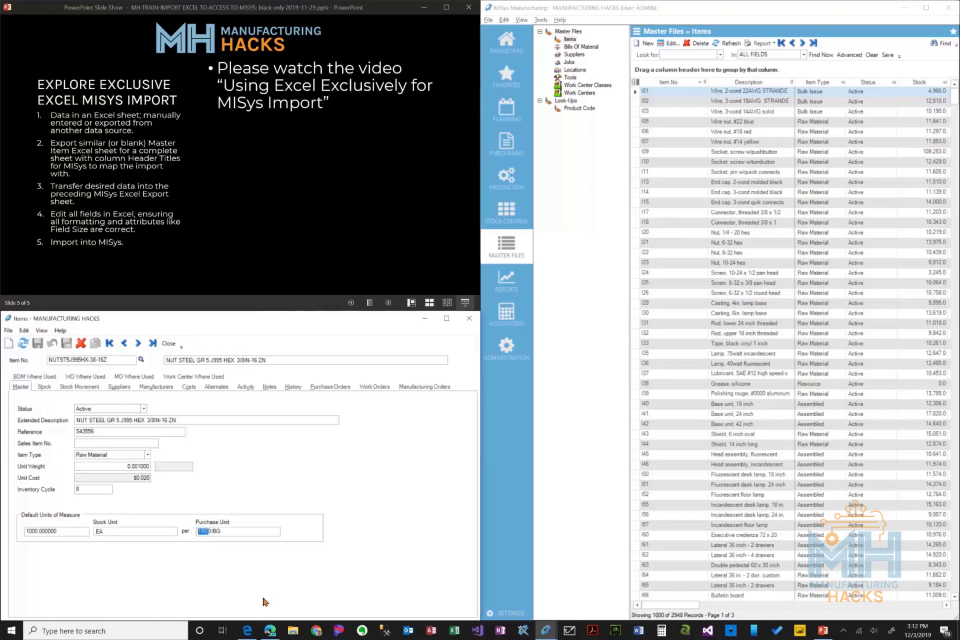
# - Check the imported nut record's purchase unit, stock defaults, description and extended description
pyautogui.moveTo(229, 534); pyautogui.dragTo(136, 544)
pyautogui.click(44, 386)
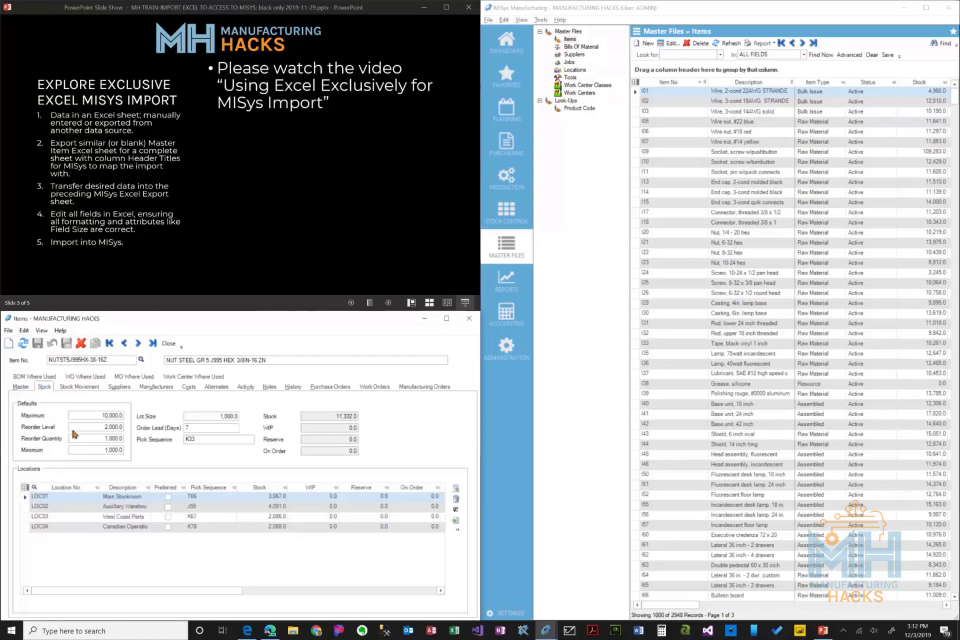
pyautogui.click(21, 387)
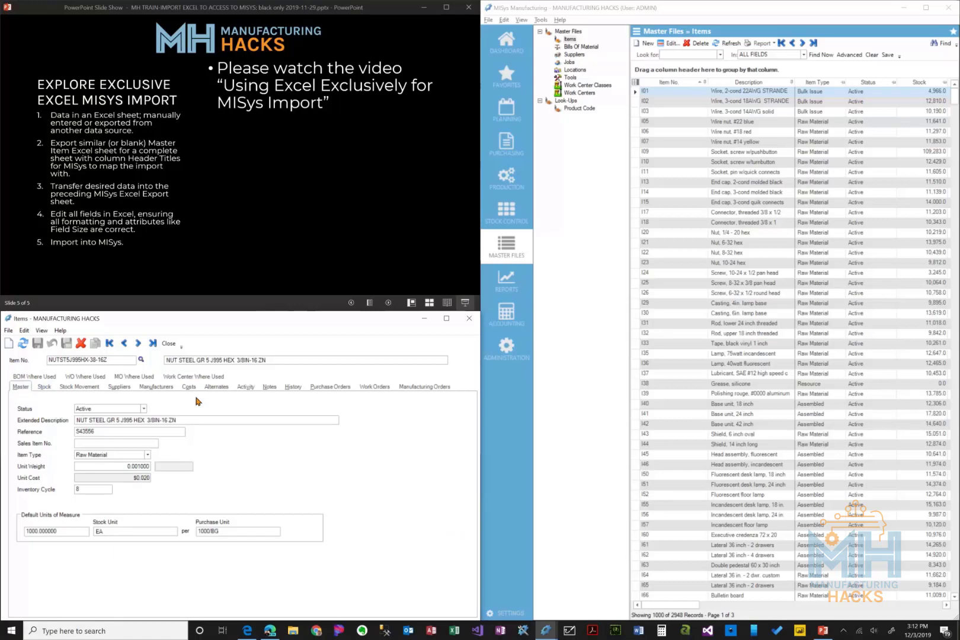
pyautogui.moveTo(278, 360); pyautogui.dragTo(108, 356)
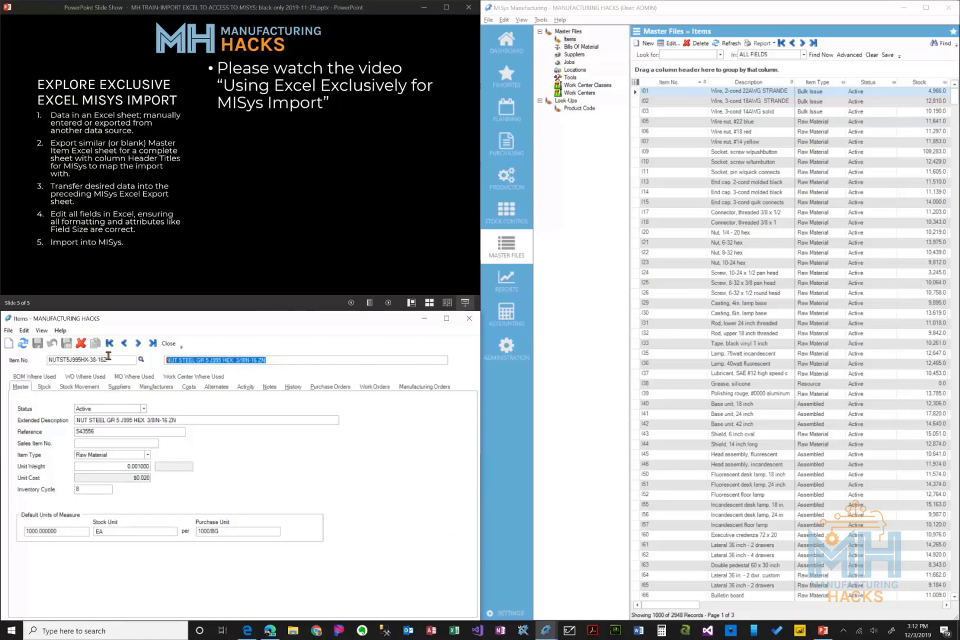
pyautogui.moveTo(180, 421); pyautogui.dragTo(76, 420)
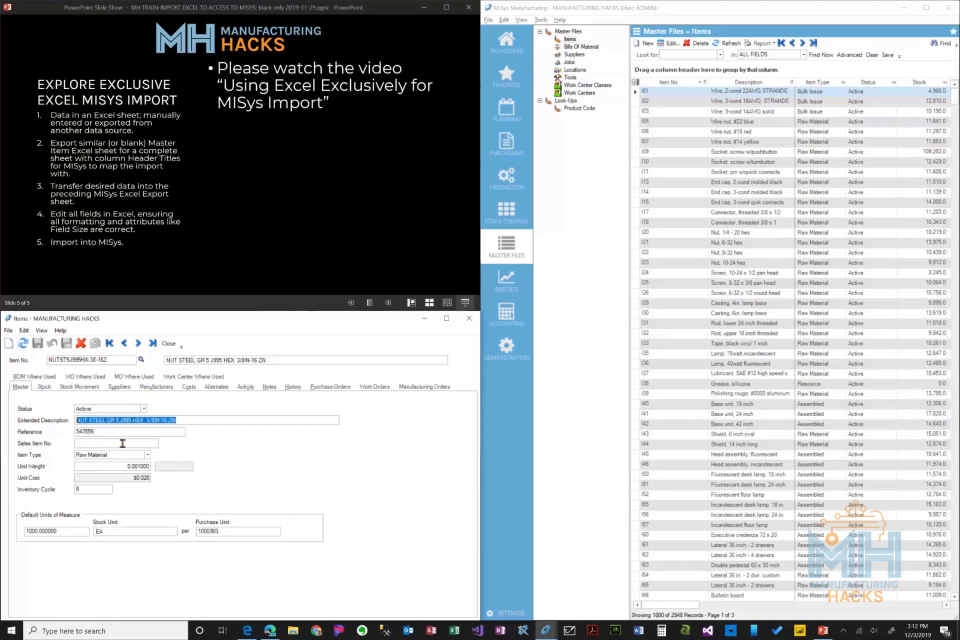
# - Undock the Items record window and move it up over the lower part of the slide show
pyautogui.moveTo(170, 321); pyautogui.dragTo(314, 287)
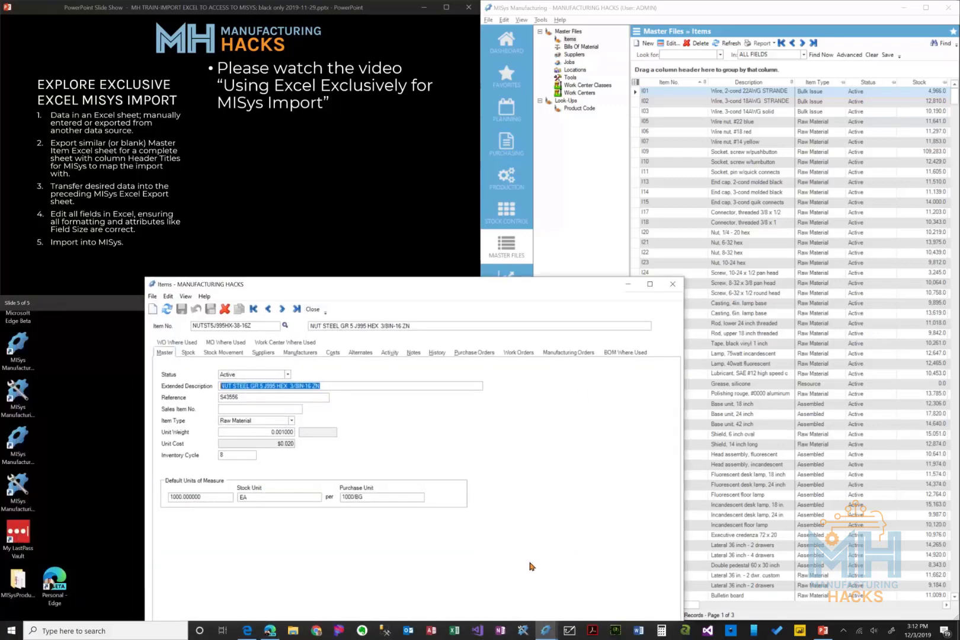
pyautogui.hotkey('alt', 'Tab')
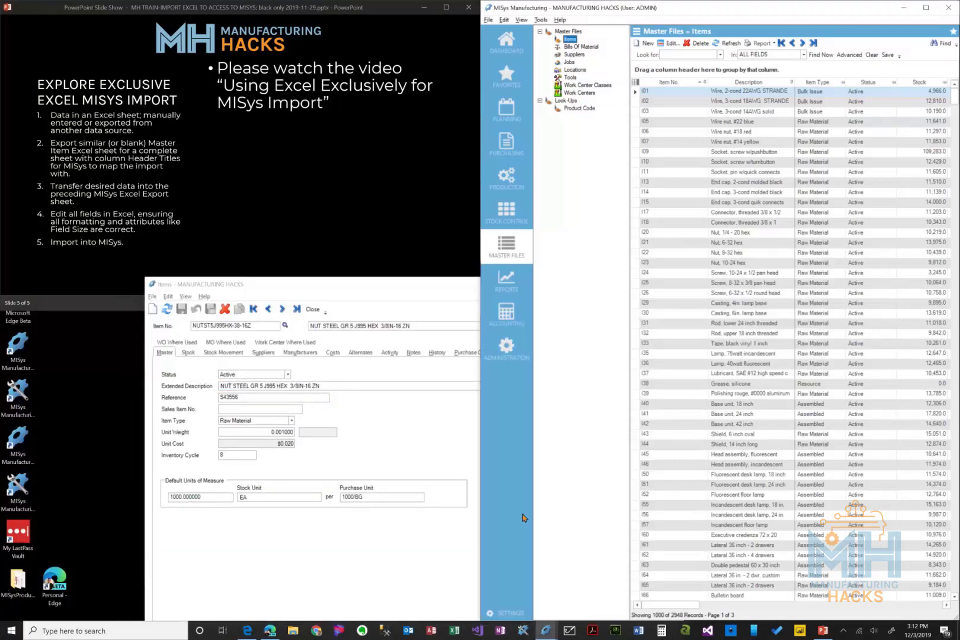
pyautogui.moveTo(337, 281); pyautogui.dragTo(207, 122)
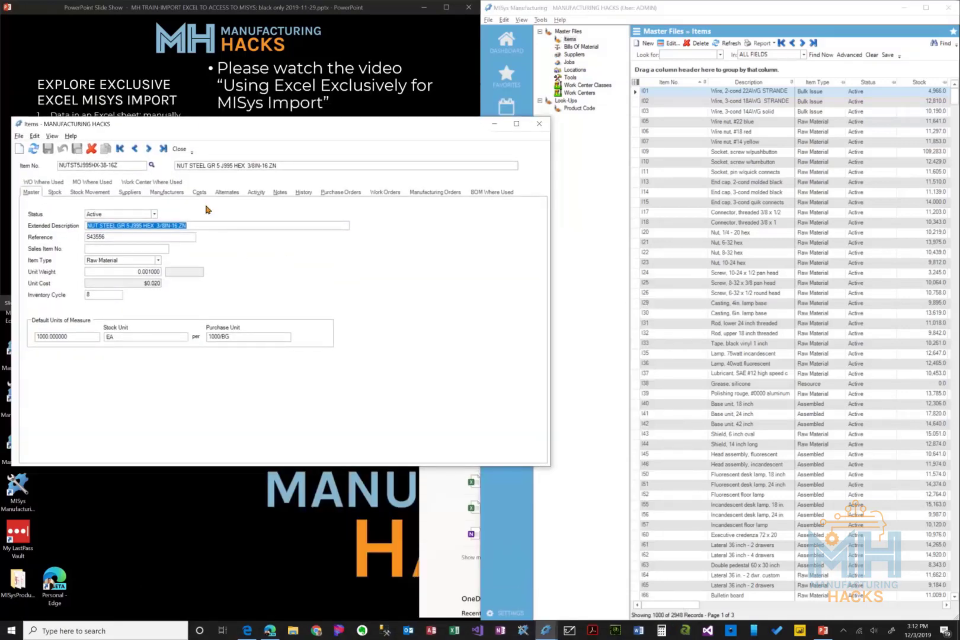